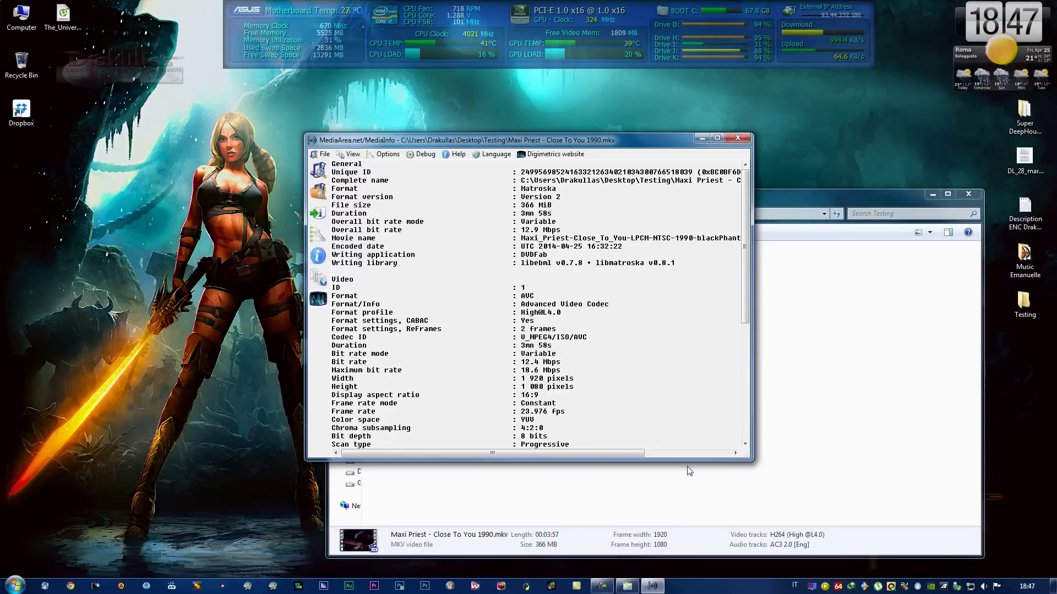
Enlarge the MediaInfo report and examine the video stream's format, profile and bit rates
drag(721, 461, 704, 542)
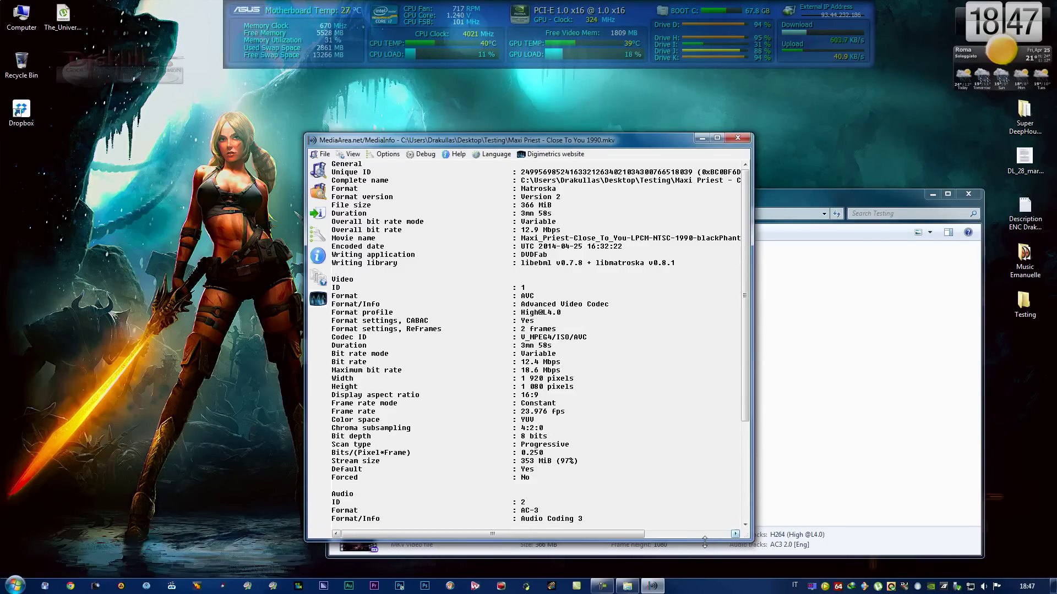
drag(584, 141, 571, 97)
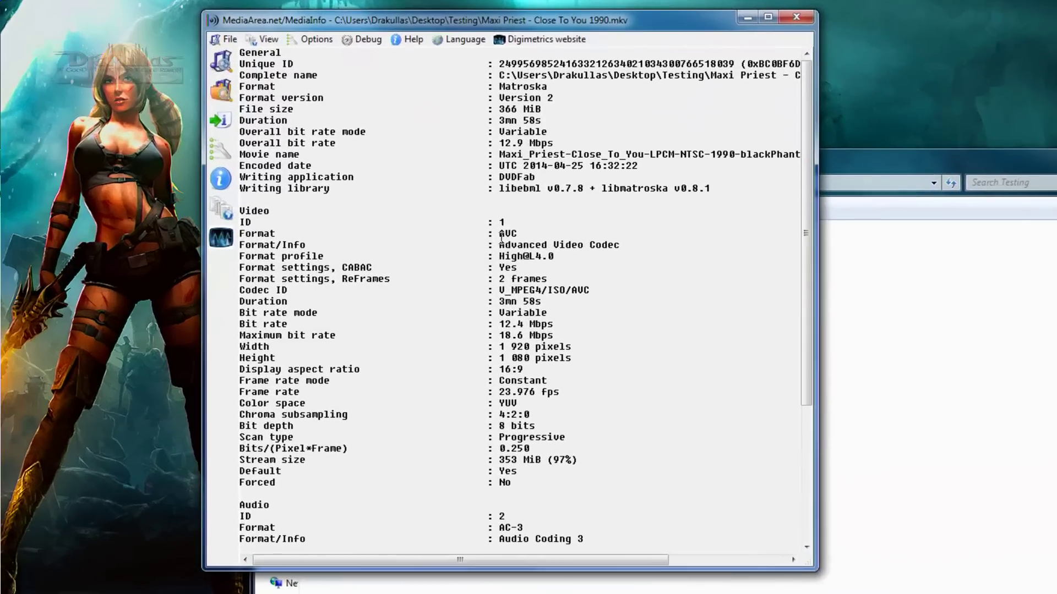
drag(507, 251, 582, 260)
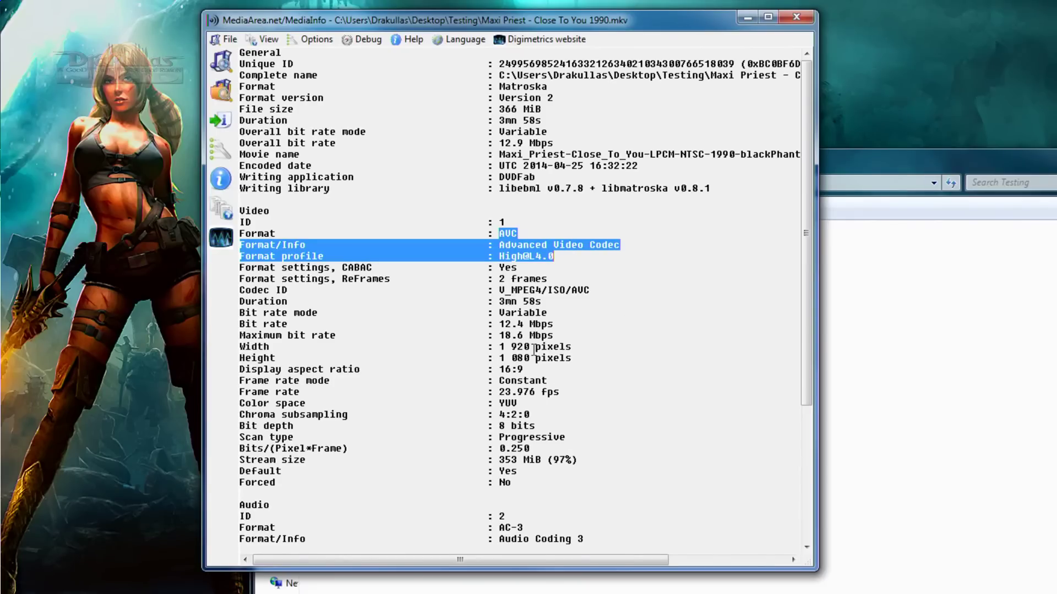
drag(504, 325, 560, 337)
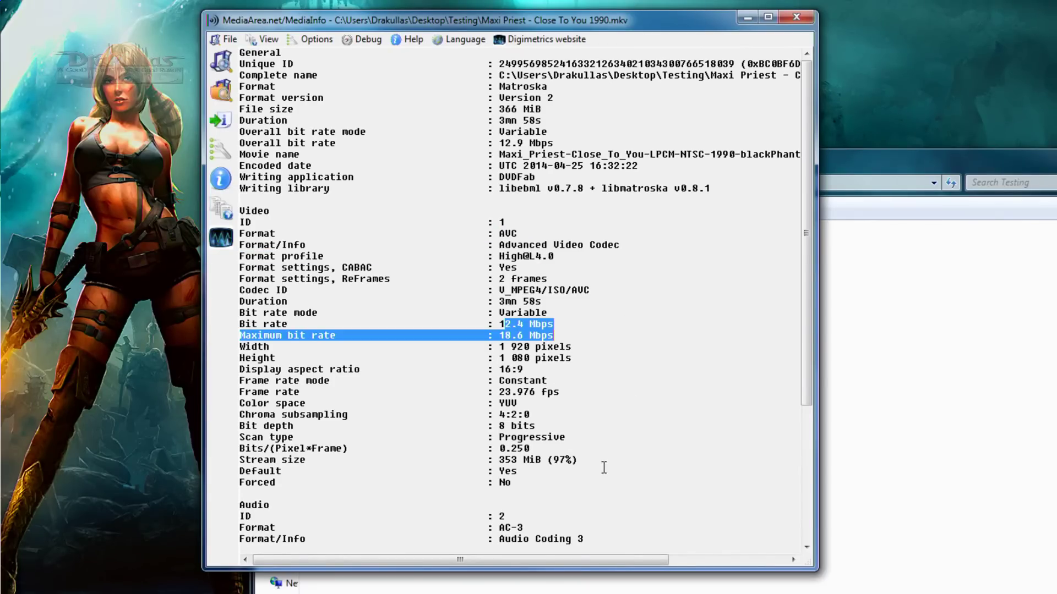
click(652, 486)
Examine the audio stream's format, bit rate, channels, sampling rate and bit depth, and close the MediaInfo report
scroll(652, 487, down, 6)
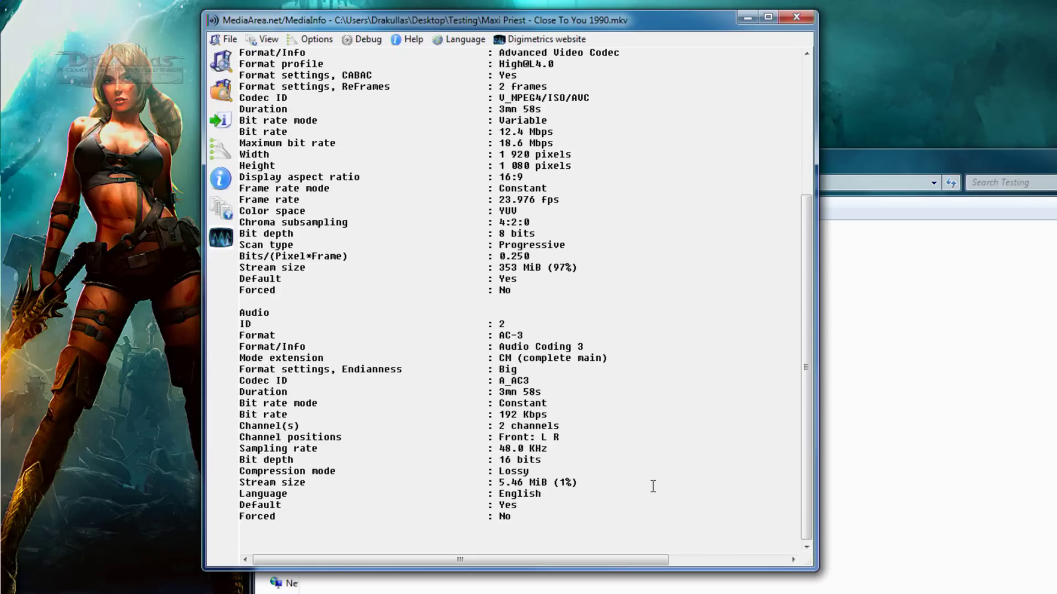
drag(499, 335, 523, 336)
drag(499, 415, 562, 427)
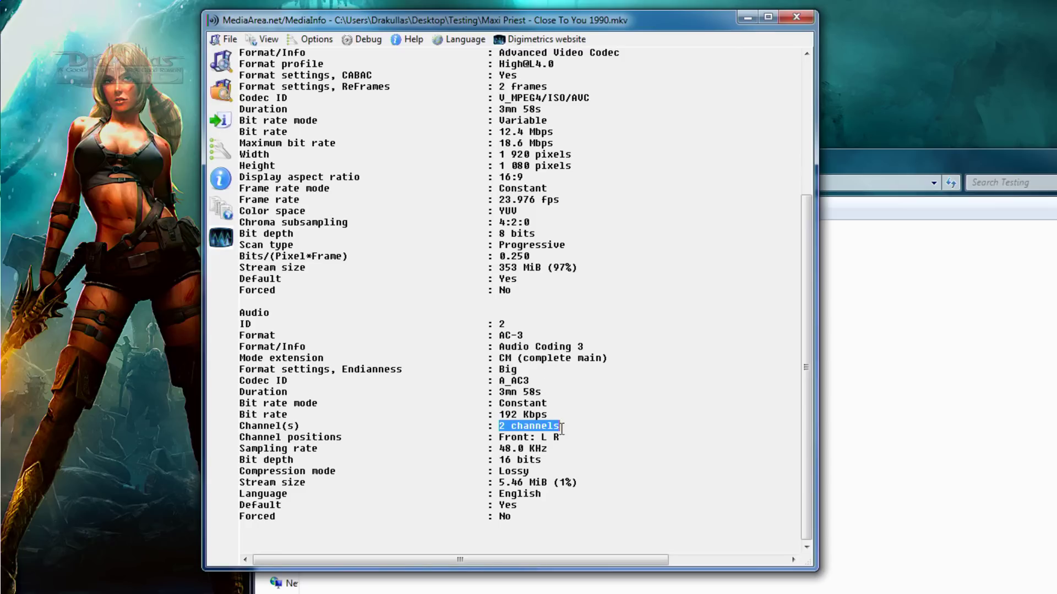
drag(499, 449, 551, 459)
click(581, 458)
double_click(502, 461)
click(509, 460)
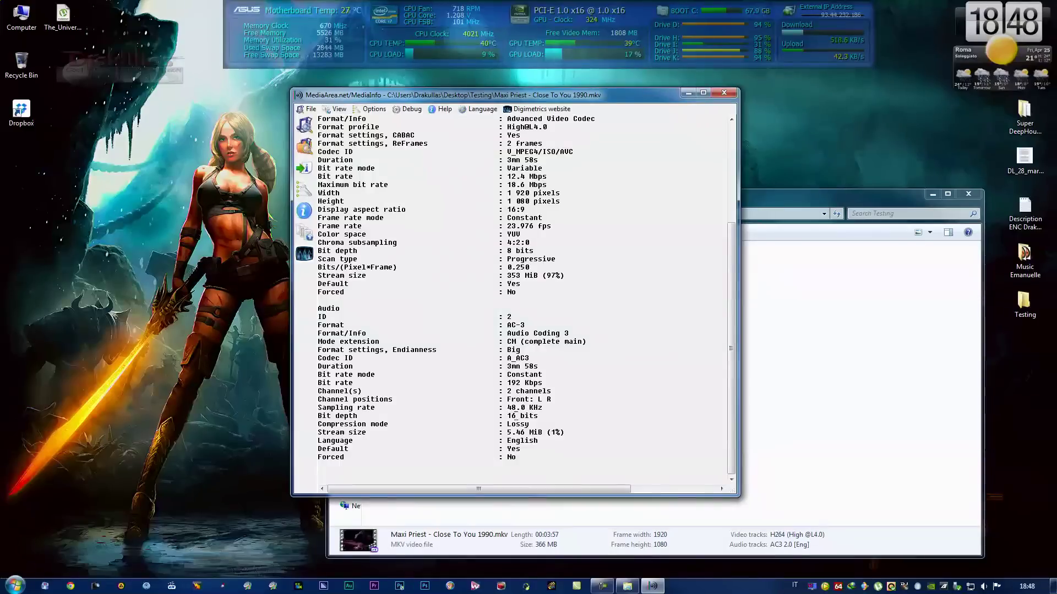
click(724, 93)
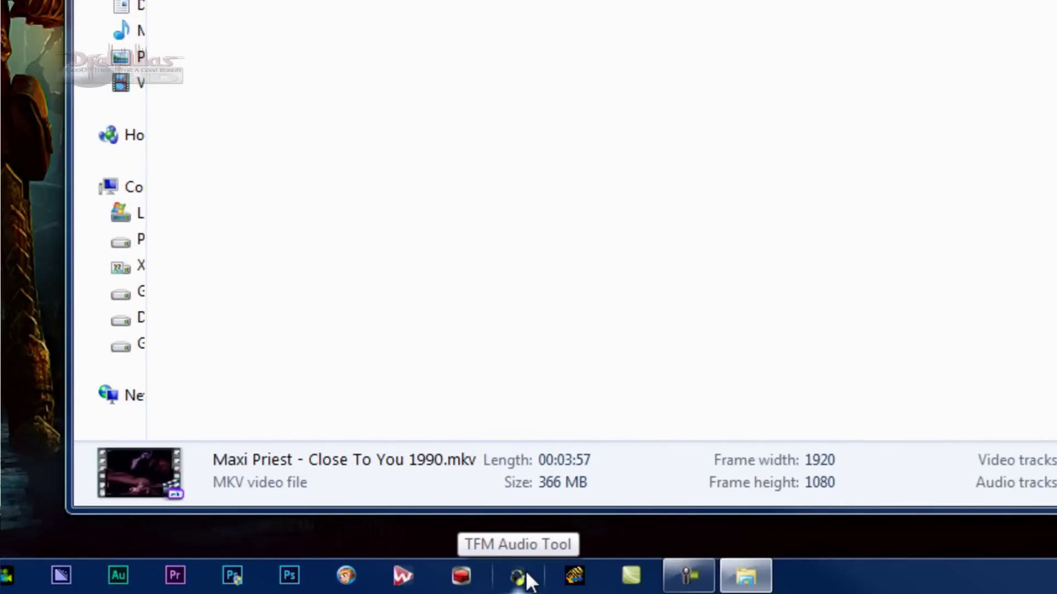
Open TFM Audio Tool and add Maxi Priest - Close To You 1990.mkv from the Testing folder to its file list
click(526, 576)
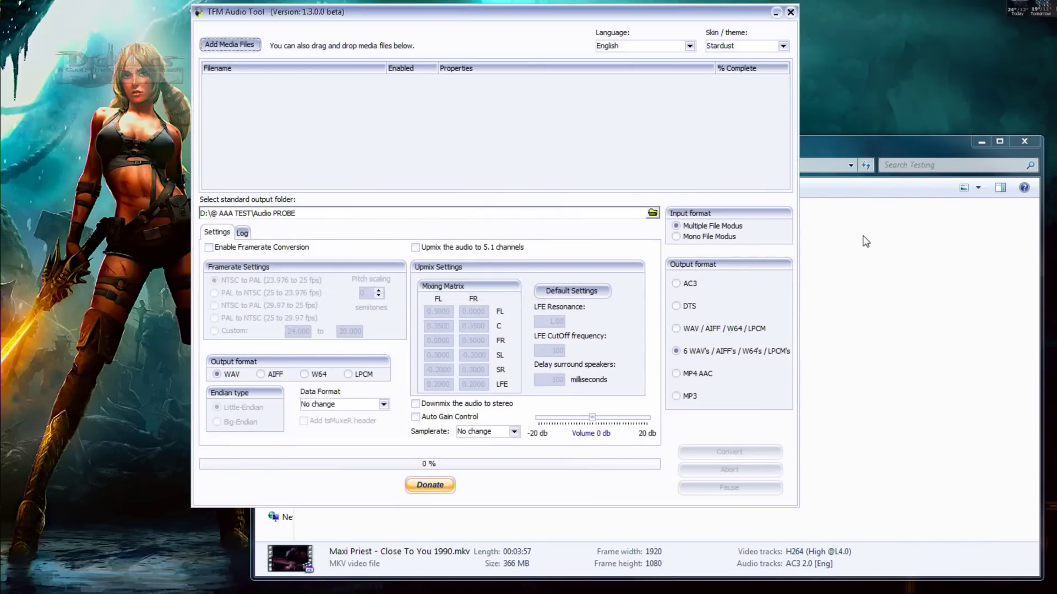
click(383, 226)
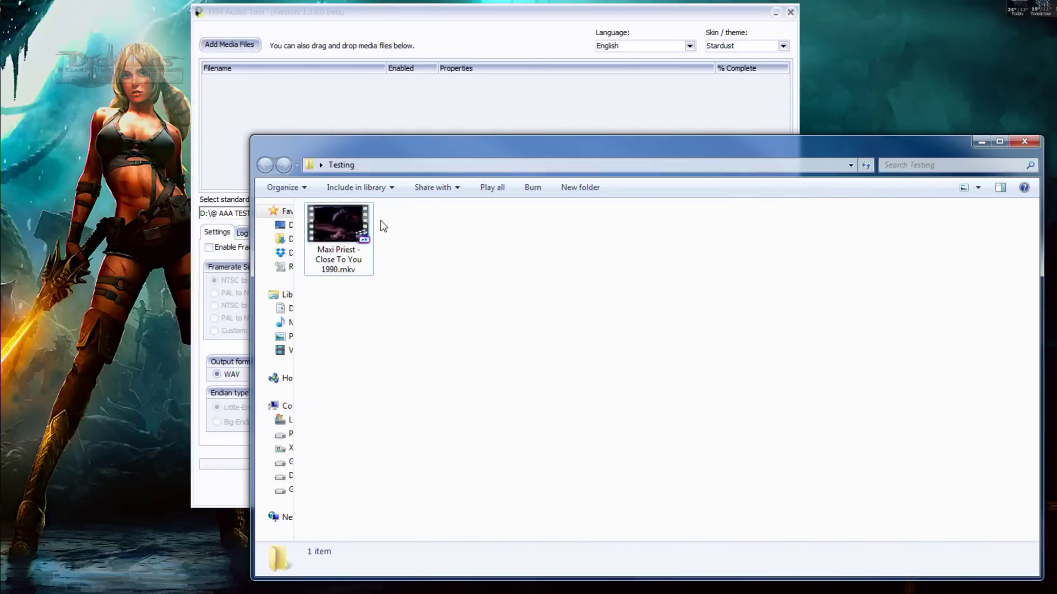
click(341, 220)
drag(334, 220, 305, 124)
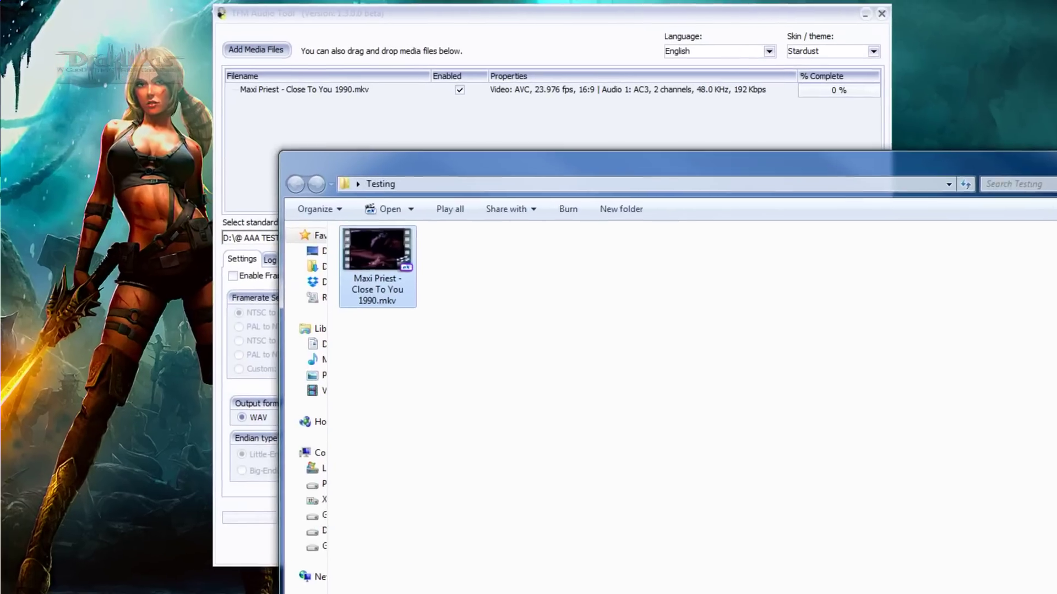
click(981, 141)
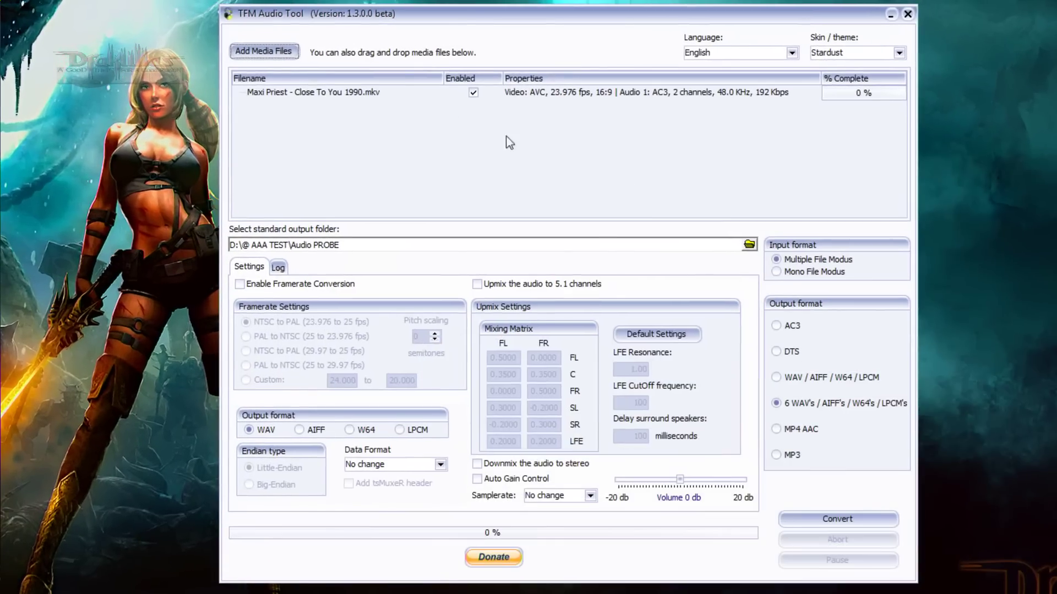
click(308, 93)
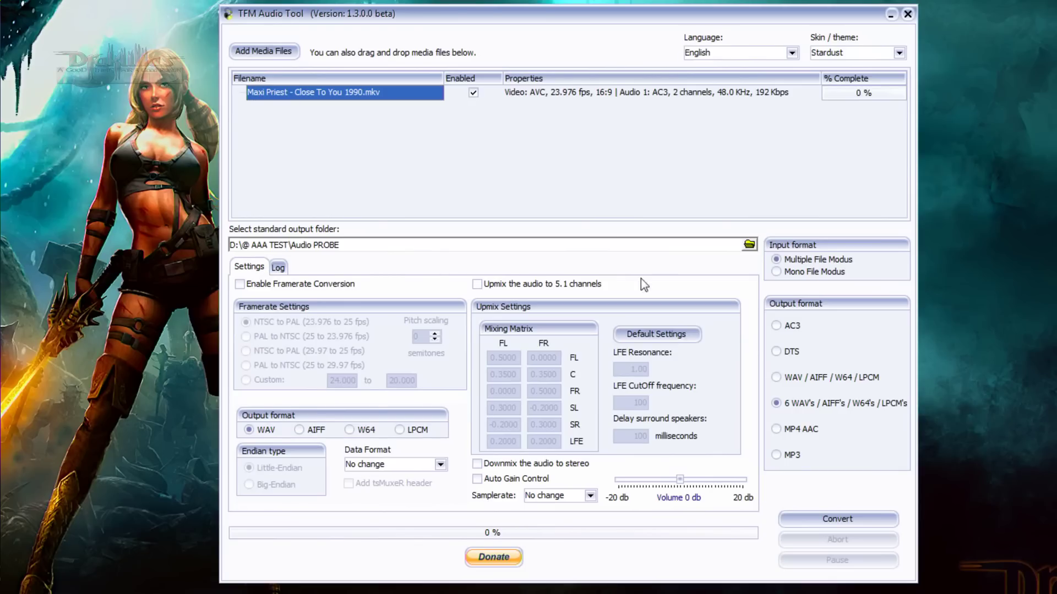
Review the AC3, DTS and single WAV output formats and the 5.1 upmix option, returning to 6 WAV's / AIFF's / W64's / LPCM's
click(780, 327)
click(780, 353)
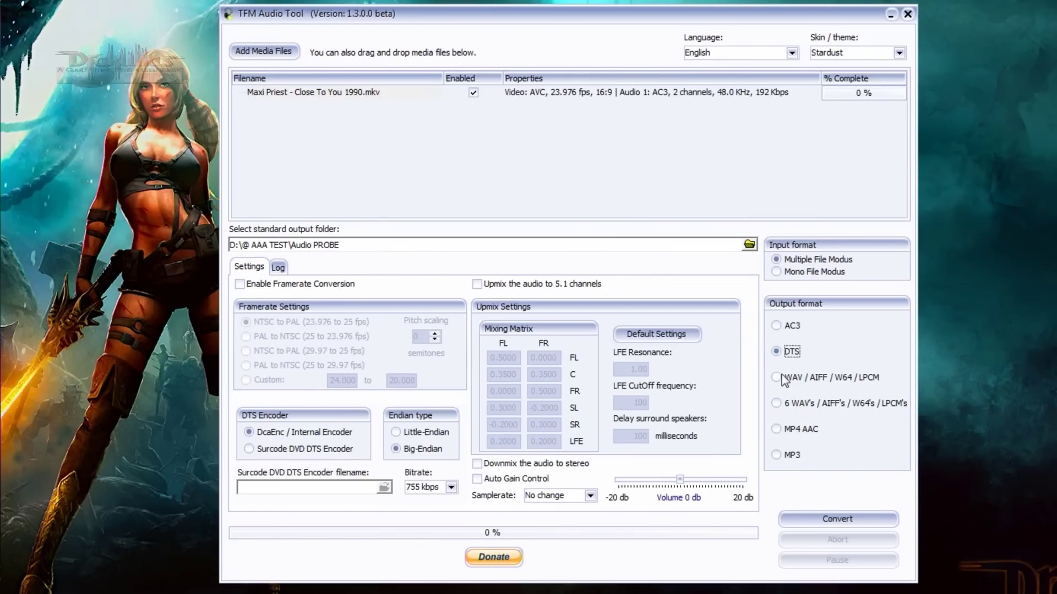
click(784, 380)
click(780, 403)
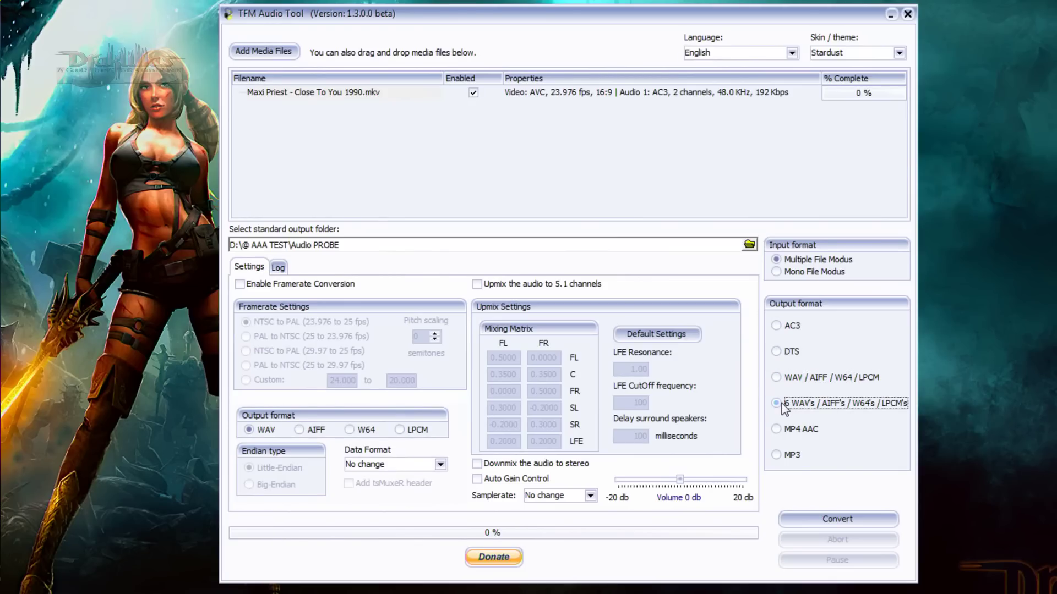
click(477, 284)
click(477, 284)
Enable Auto Gain Control and set the data format to 24 bit integer, keeping the samplerate at No change
click(487, 480)
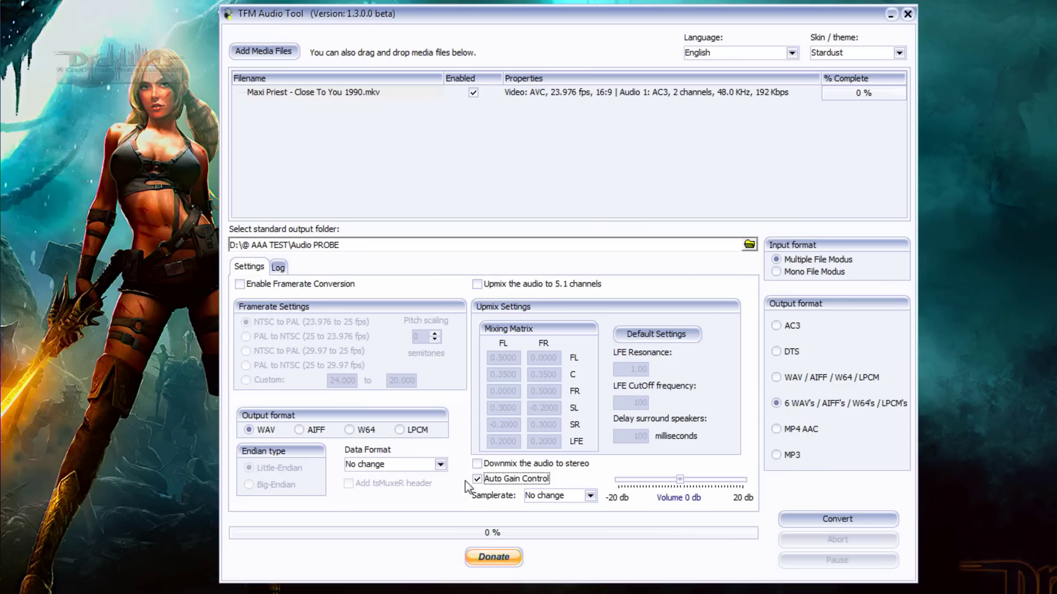
click(440, 465)
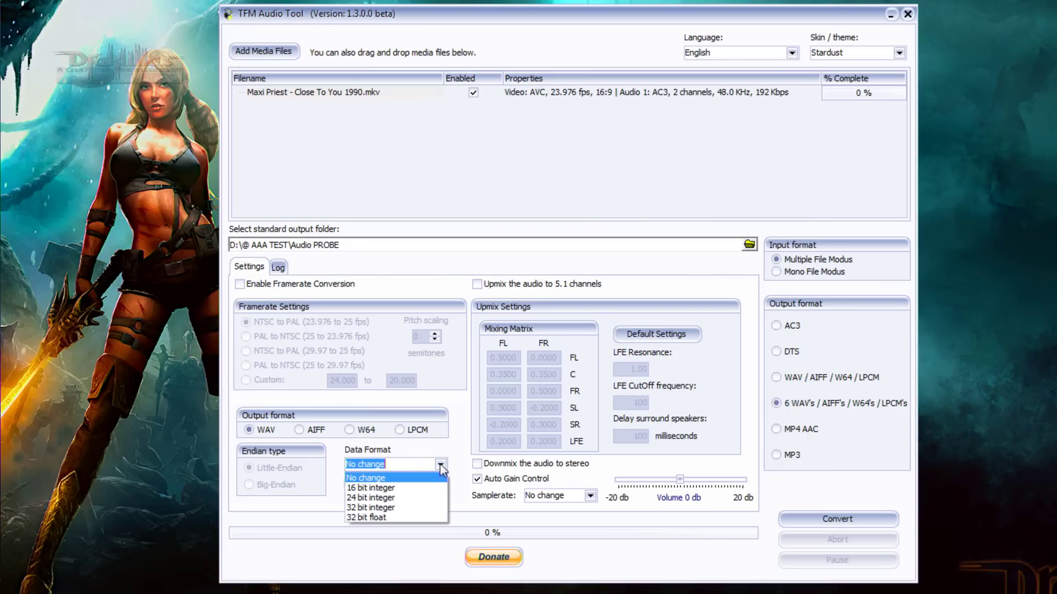
click(387, 498)
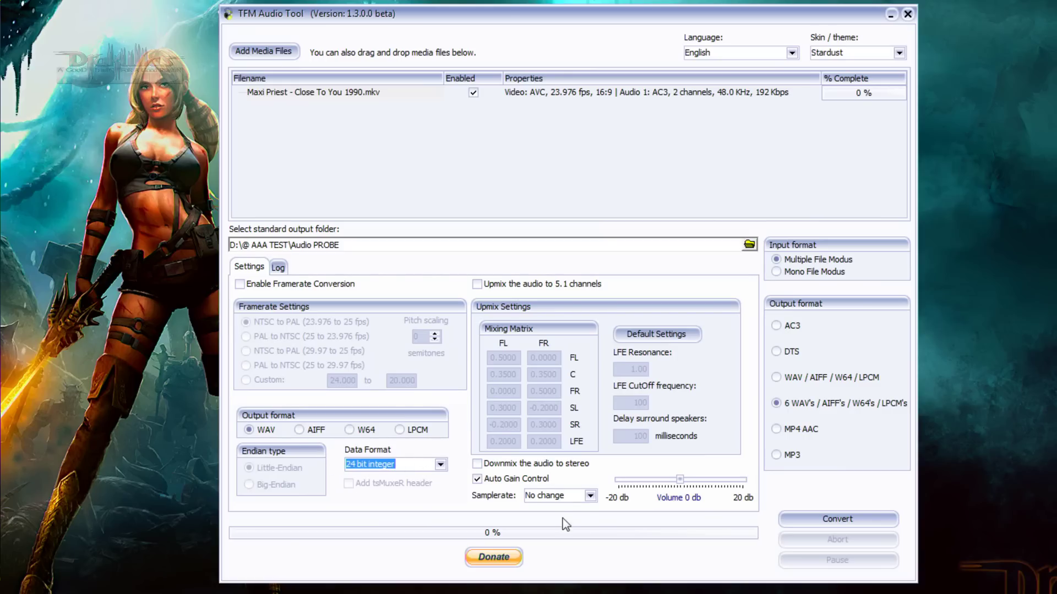
click(590, 495)
click(591, 497)
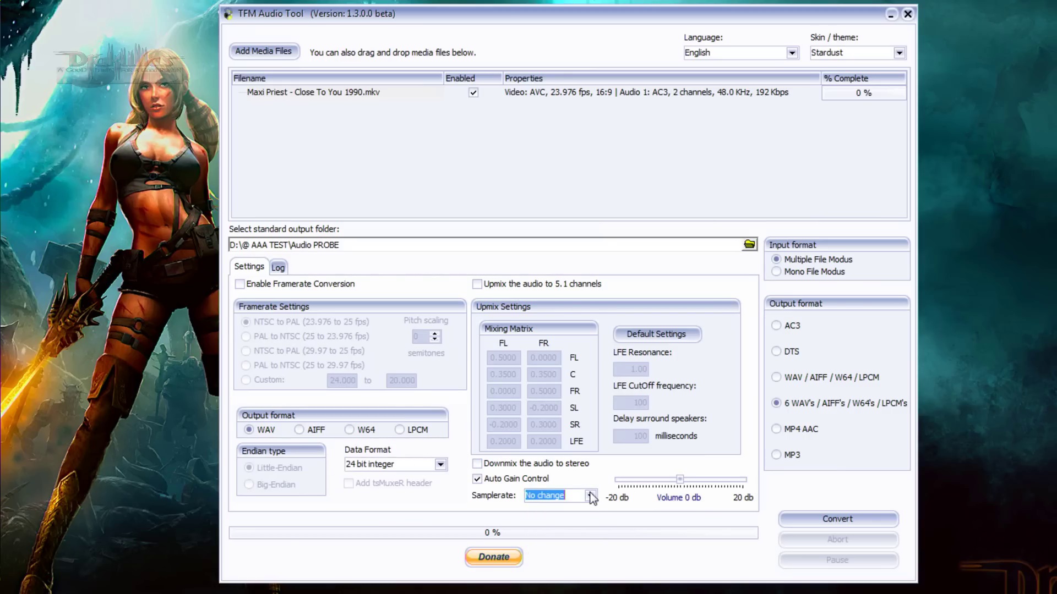
click(591, 496)
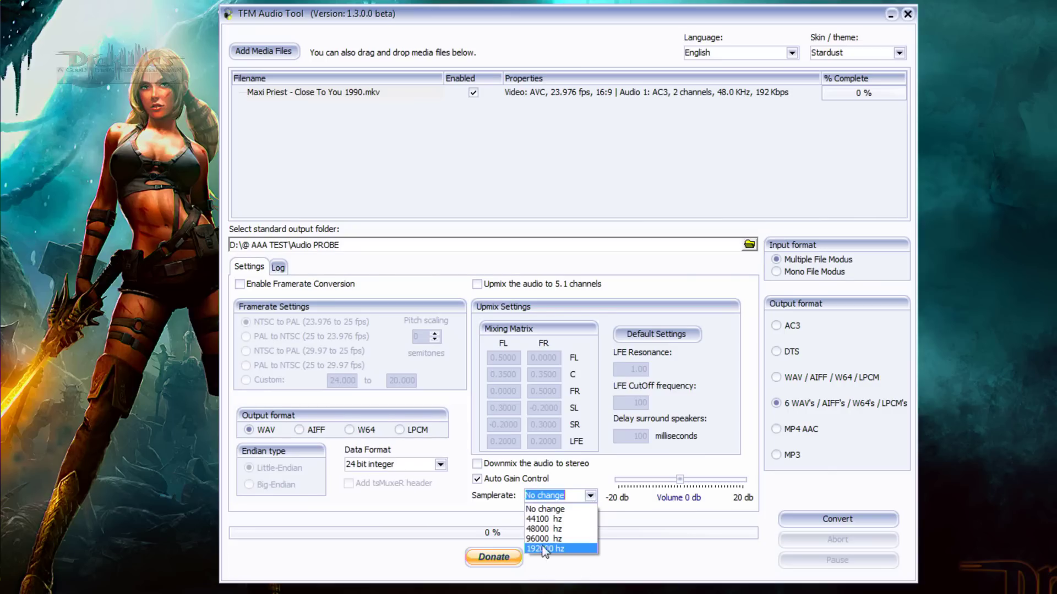
click(593, 471)
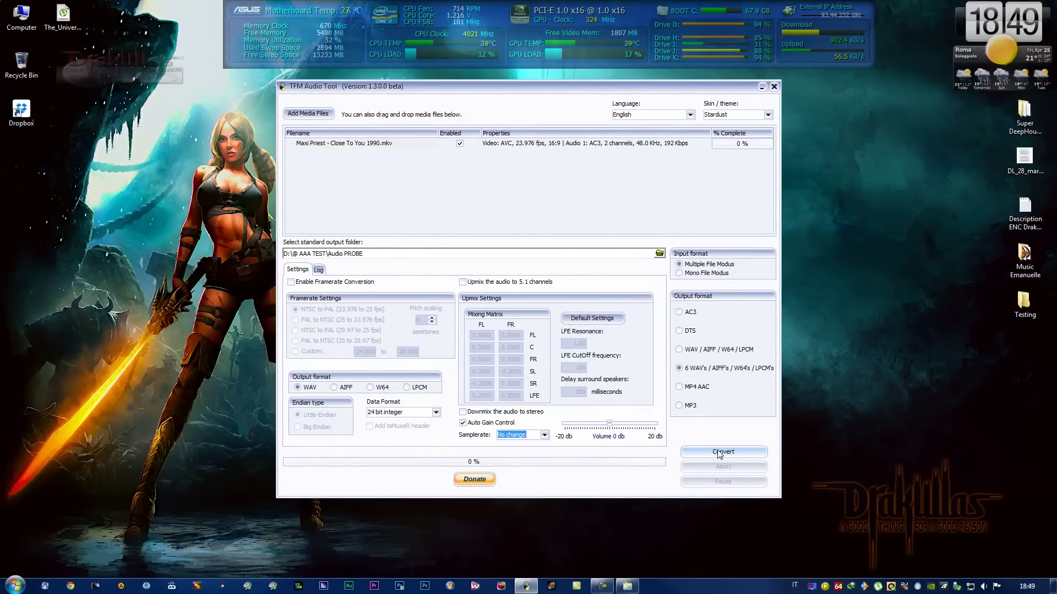
Open the output folder D:\@ AAA TEST\Audio PROBE and place its window beside the audio tool
click(21, 24)
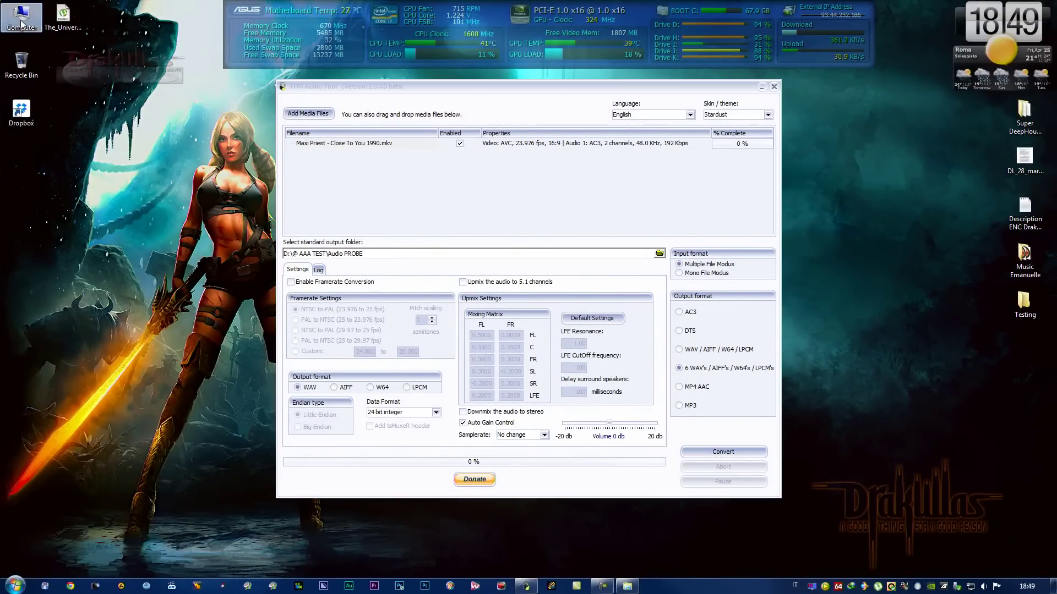
double_click(21, 24)
click(577, 300)
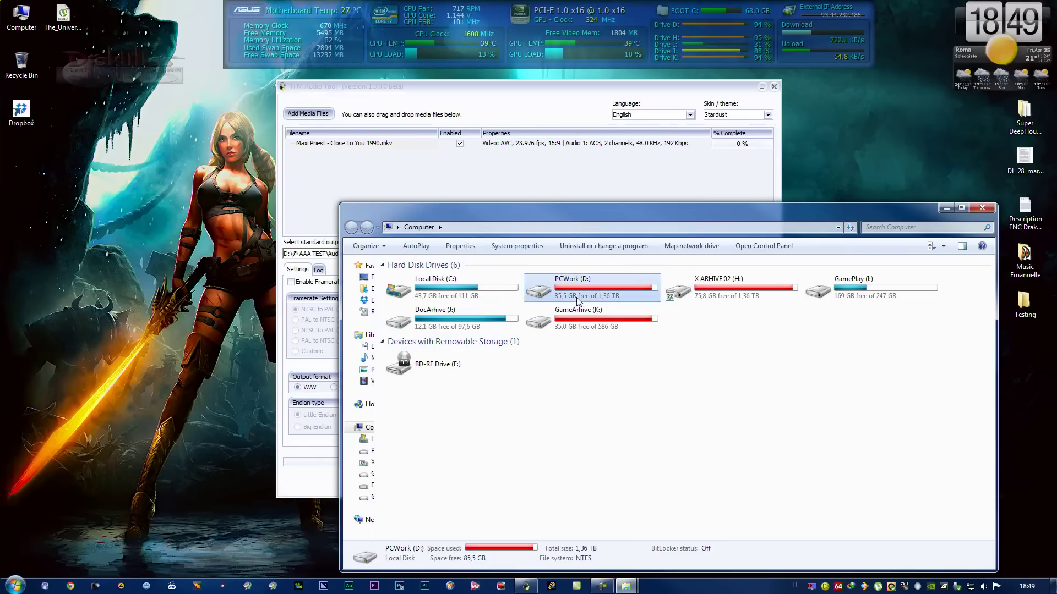
double_click(578, 300)
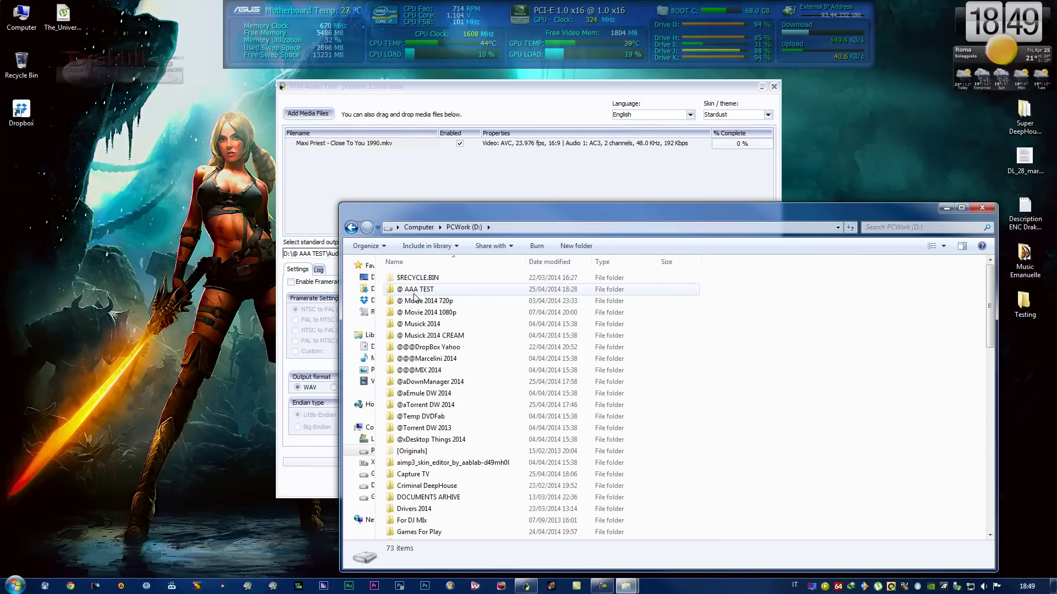
double_click(414, 290)
double_click(430, 347)
drag(501, 213, 215, 120)
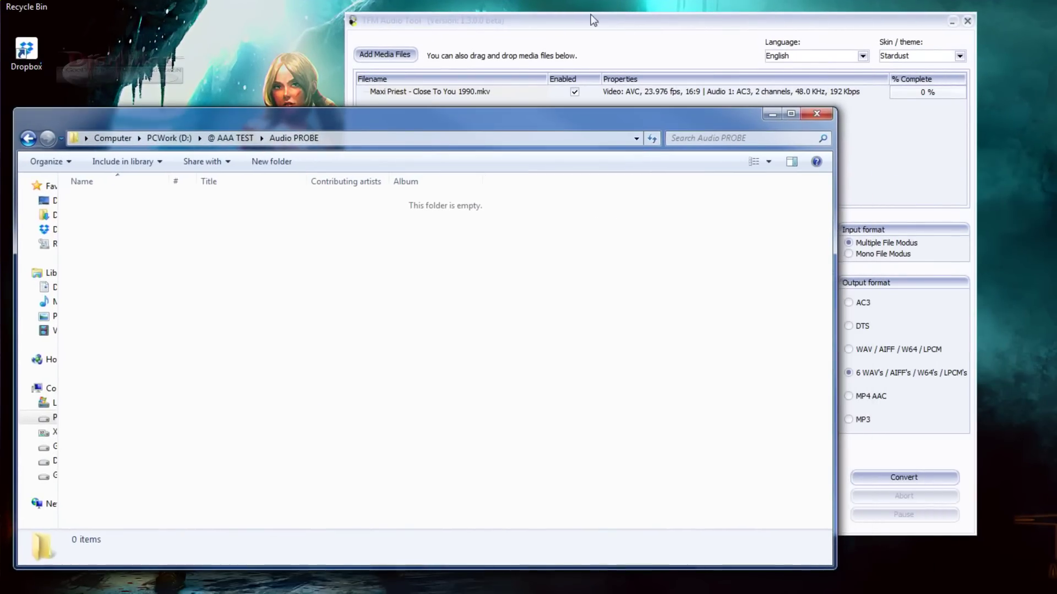
Convert the MKV's audio into six mono WAV files, widen the output folder's Name column and dismiss the completion notice
click(593, 21)
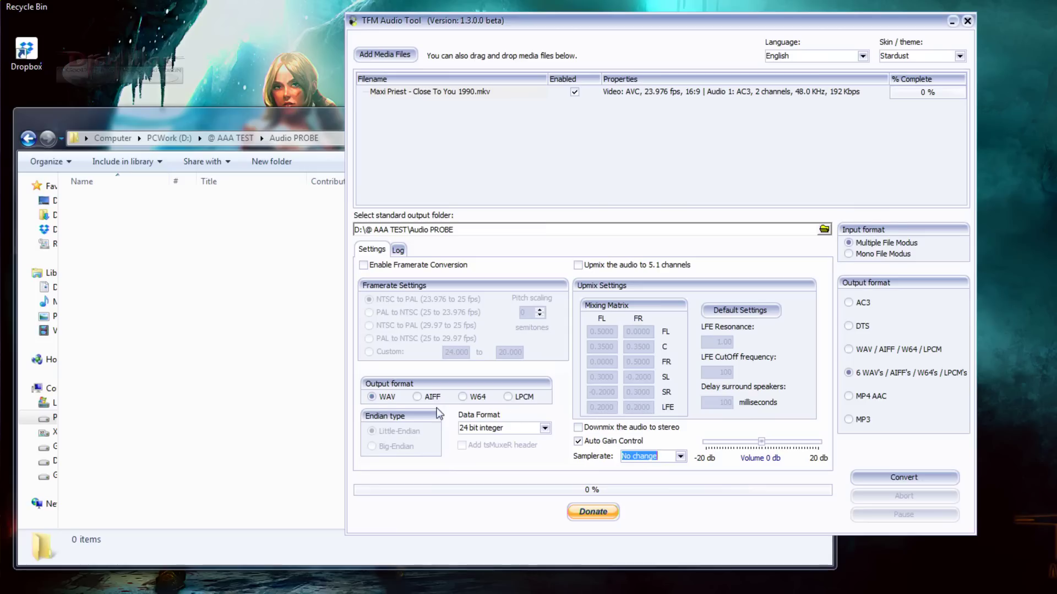
click(904, 479)
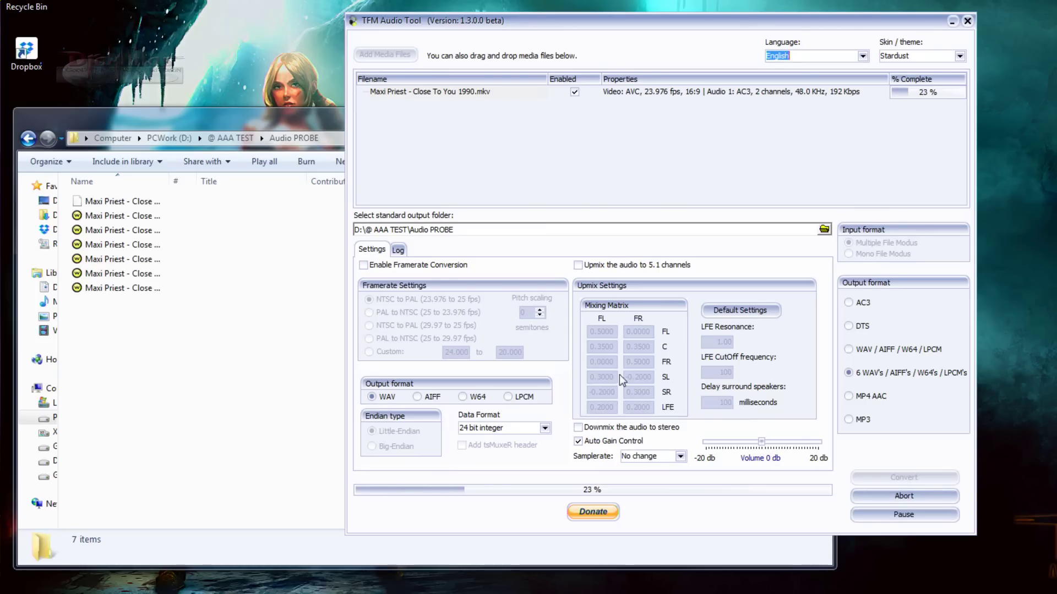
drag(171, 181, 297, 183)
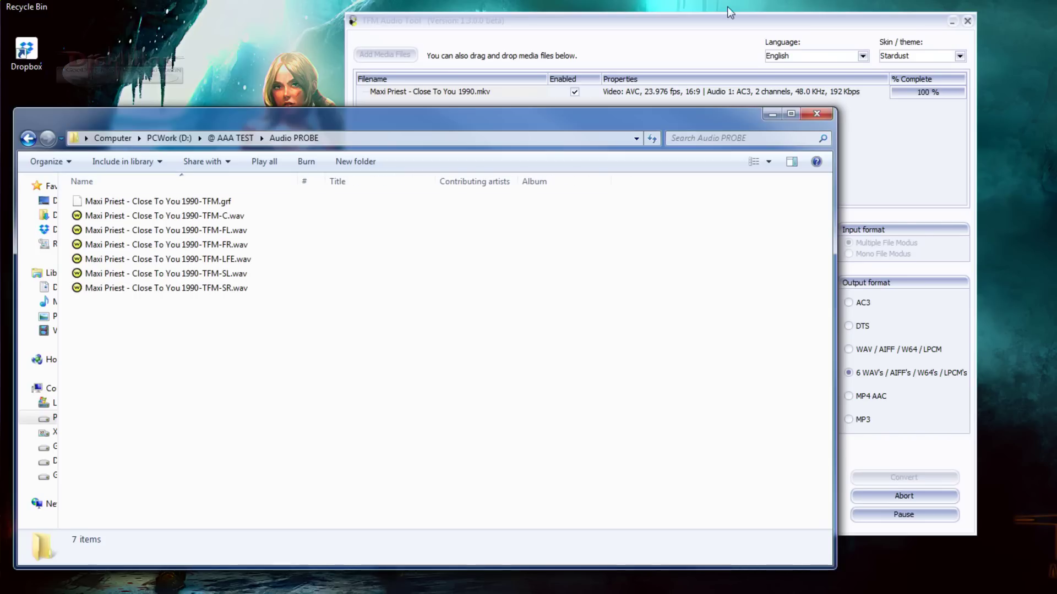
click(727, 25)
click(658, 313)
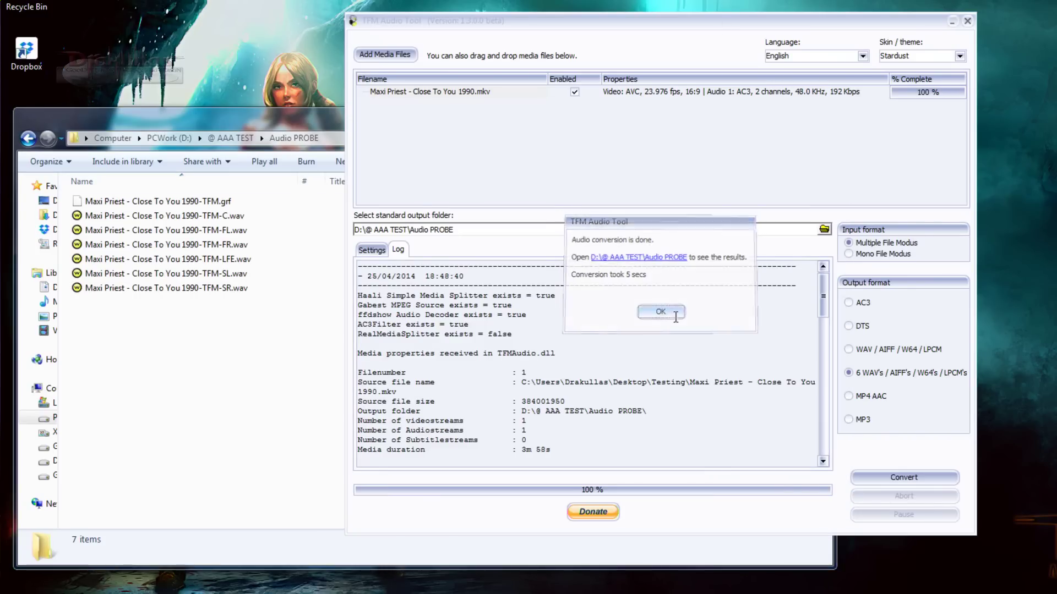
Read through the conversion log to its end and close TFM Audio Tool
click(600, 407)
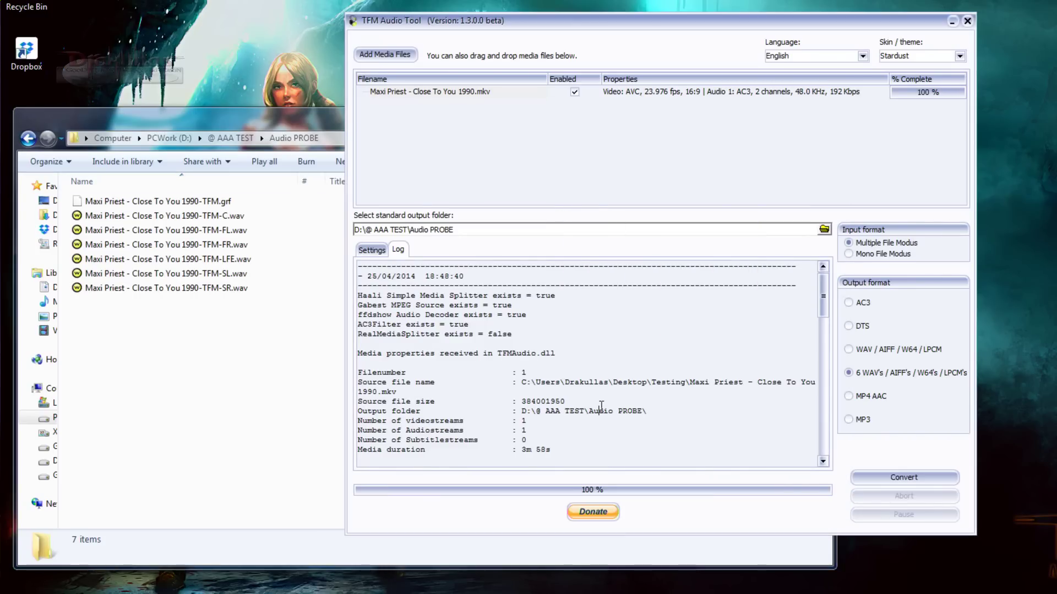
scroll(602, 407, down, 6)
scroll(601, 407, down, 15)
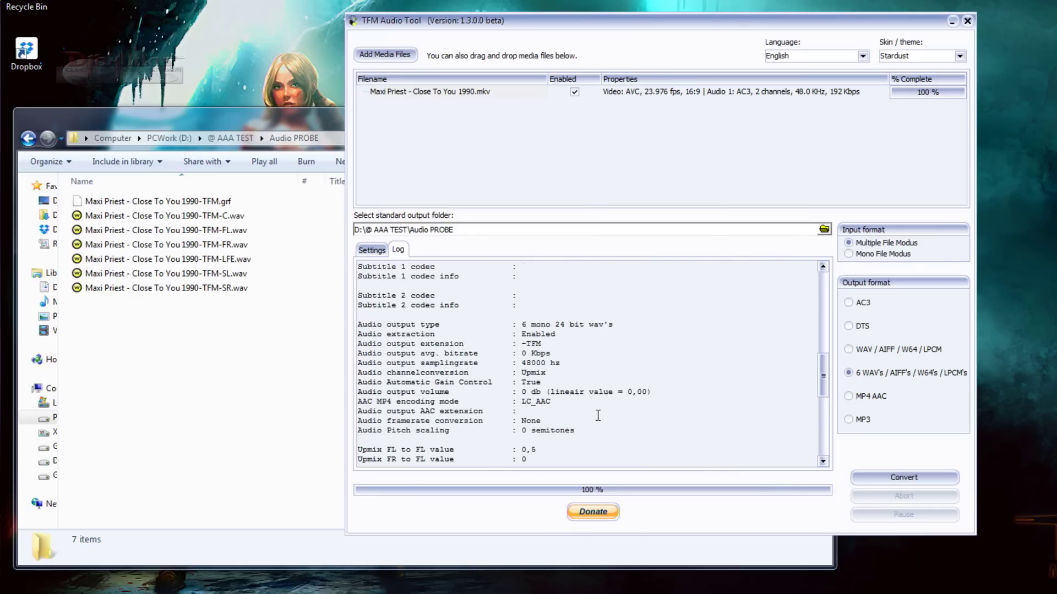
scroll(598, 417, down, 3)
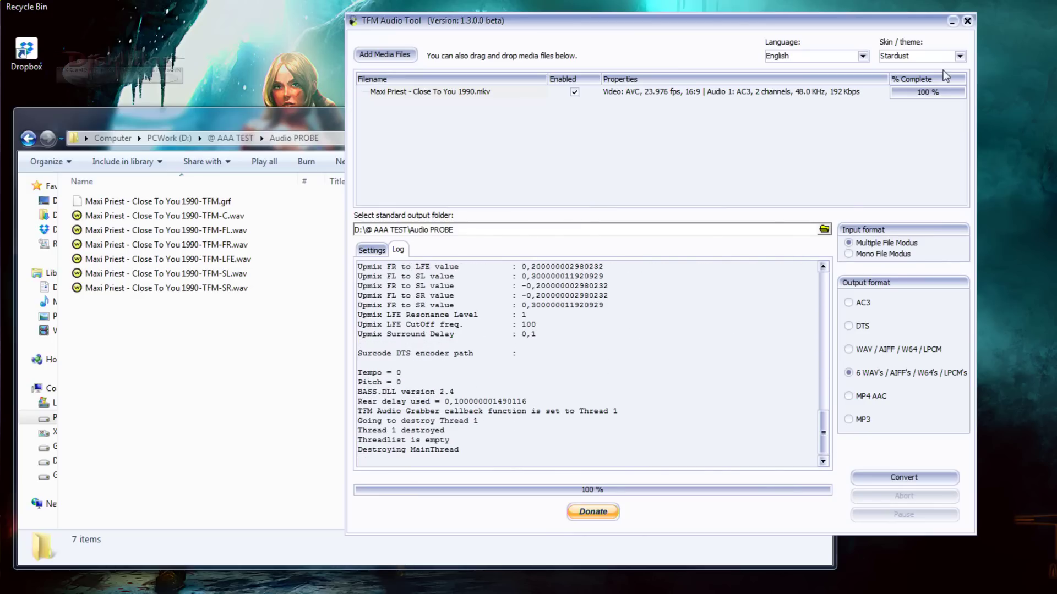
click(967, 21)
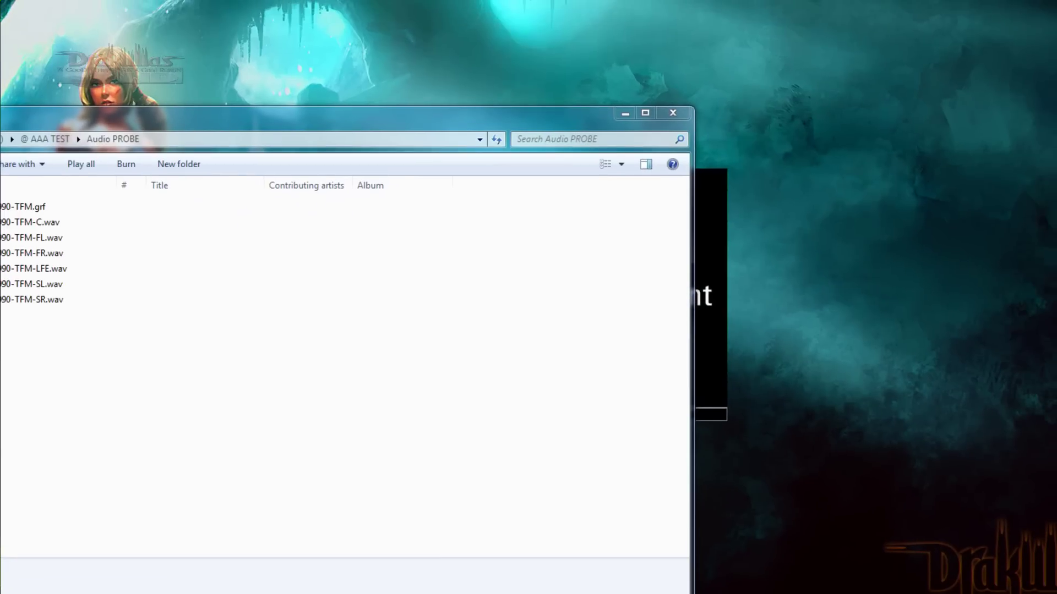
Switch to DTS-HD Master Audio Suite and set the stream type to High Resolution Audio with the 5.1 - L, R, C, LFE, Ls, Rs layout
click(624, 114)
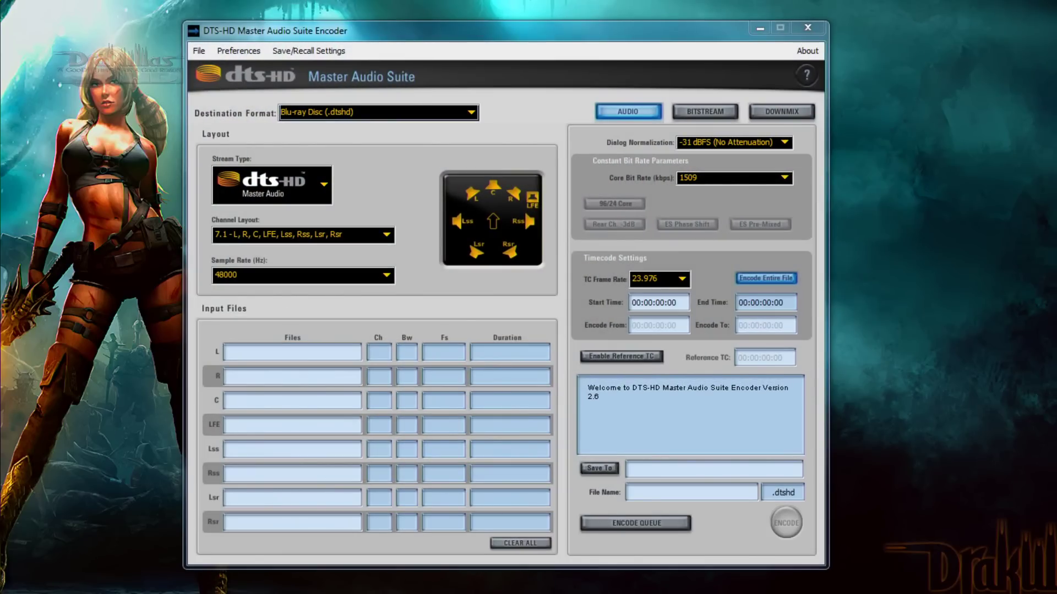
mouse_move(638, 592)
click(281, 182)
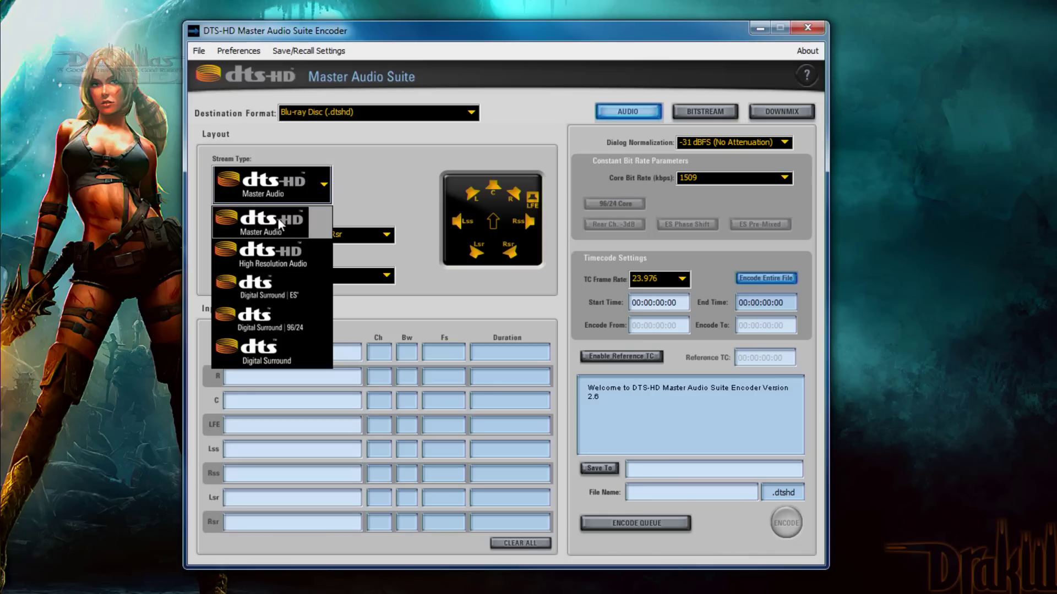
click(272, 255)
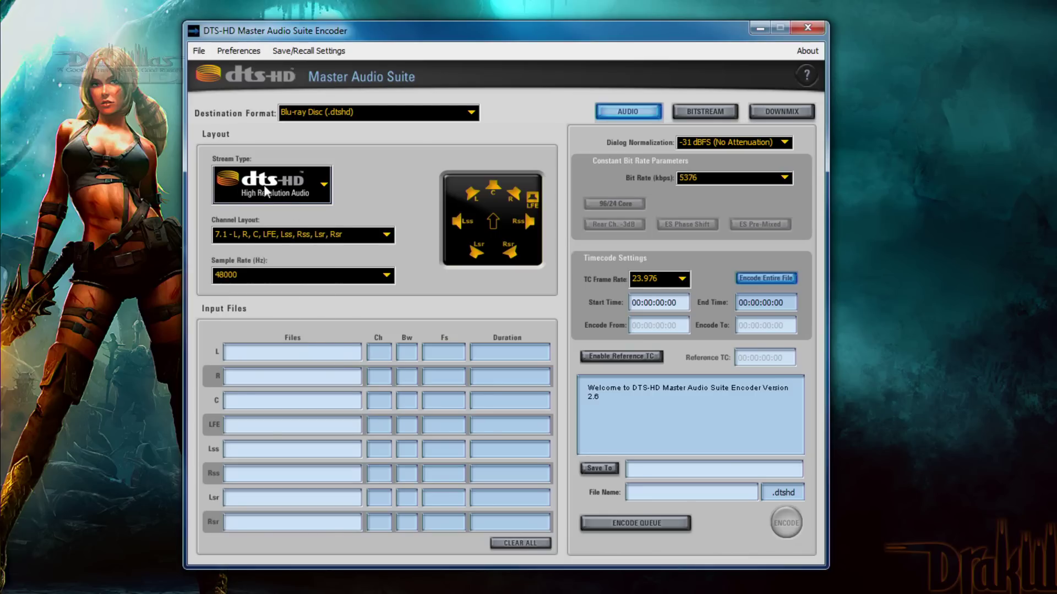
click(384, 237)
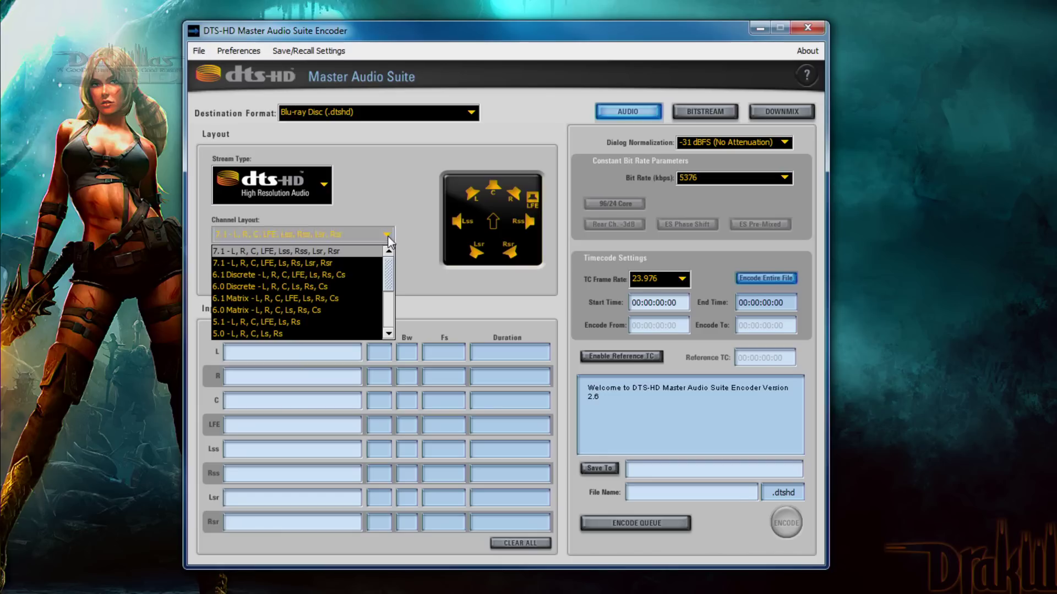
click(289, 321)
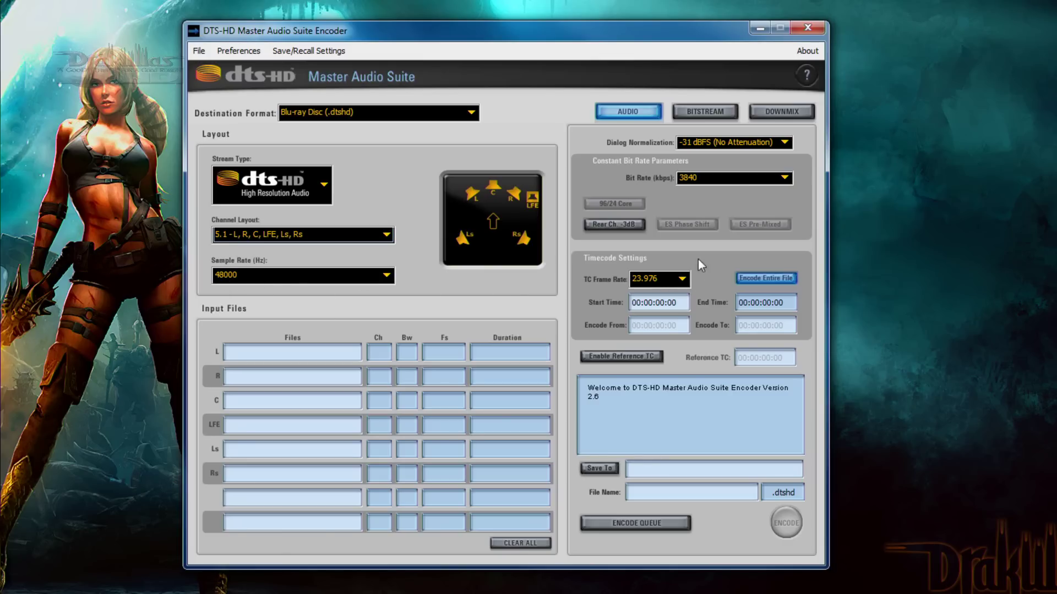
Set the bit rate to 2046 kbps and keep dialog normalization at -31 dBFS (No Attenuation)
click(732, 186)
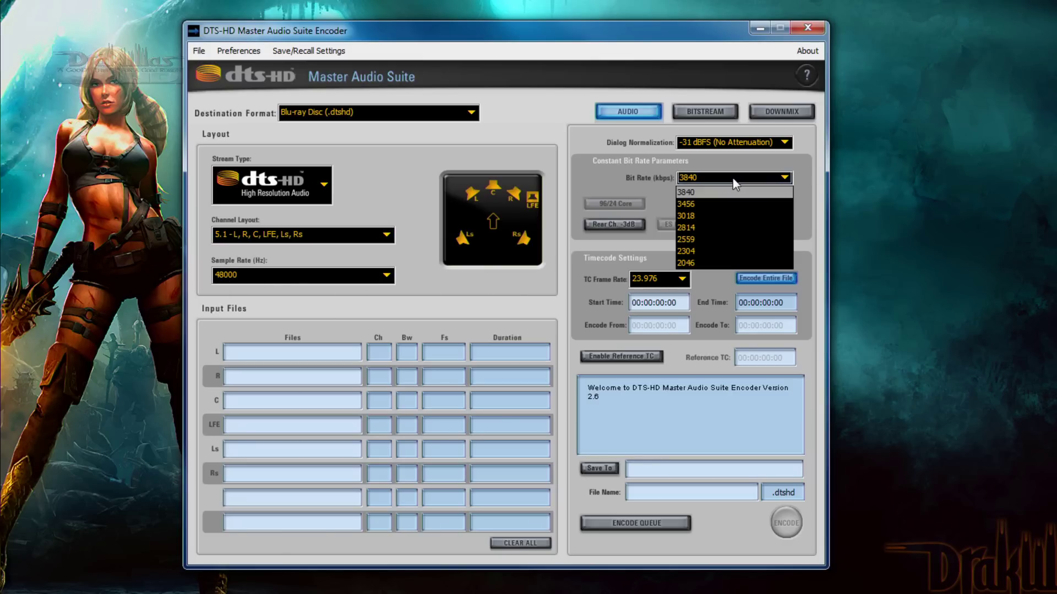
click(702, 262)
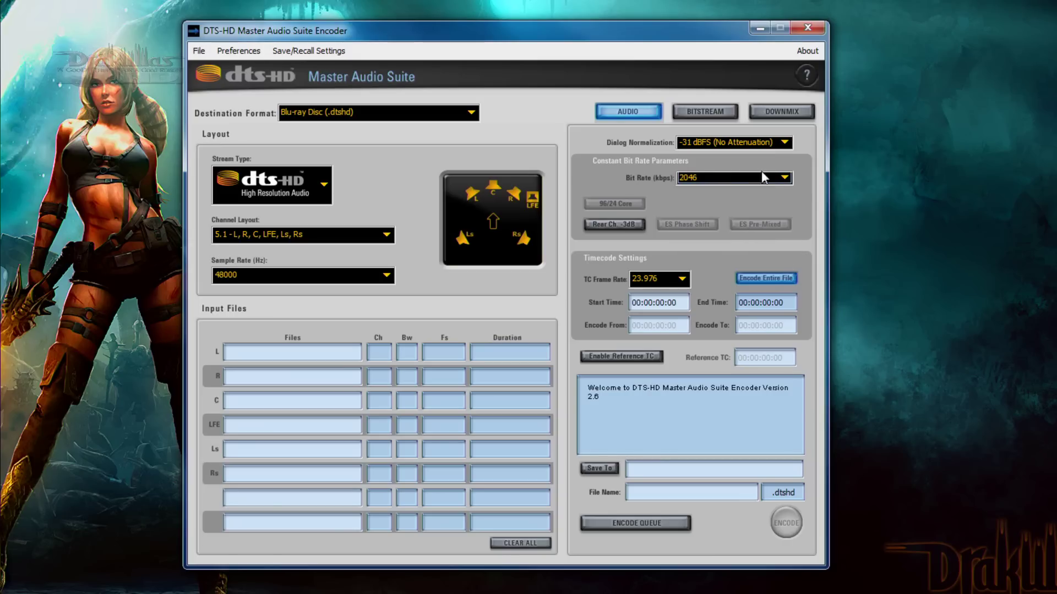
click(719, 144)
click(718, 143)
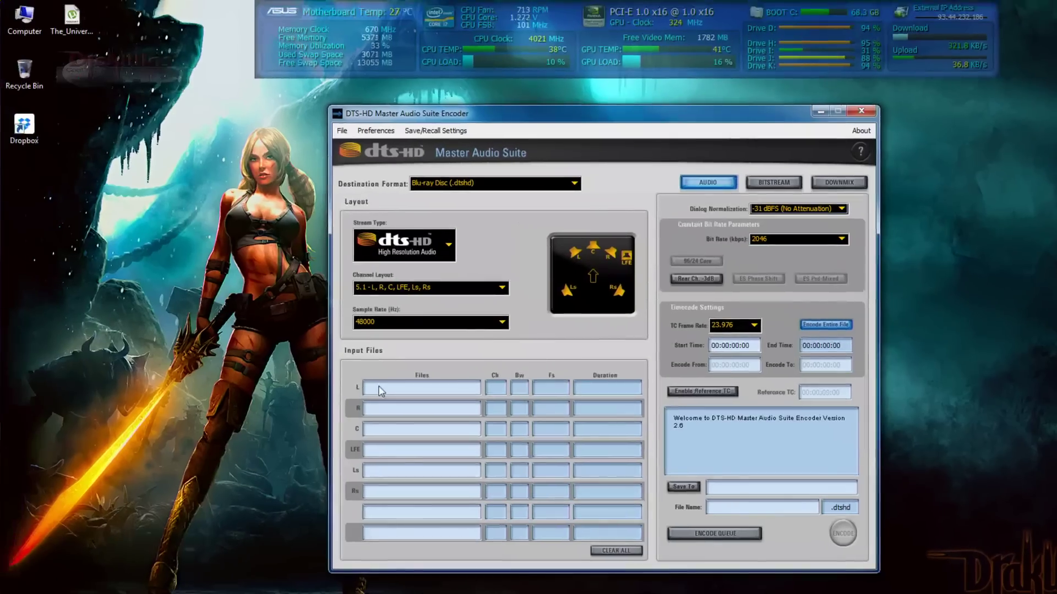
Load Maxi Priest - Close To You 1990-TFM-FL.wav into the L channel and the matching TFM-FR.wav into the R channel
click(241, 353)
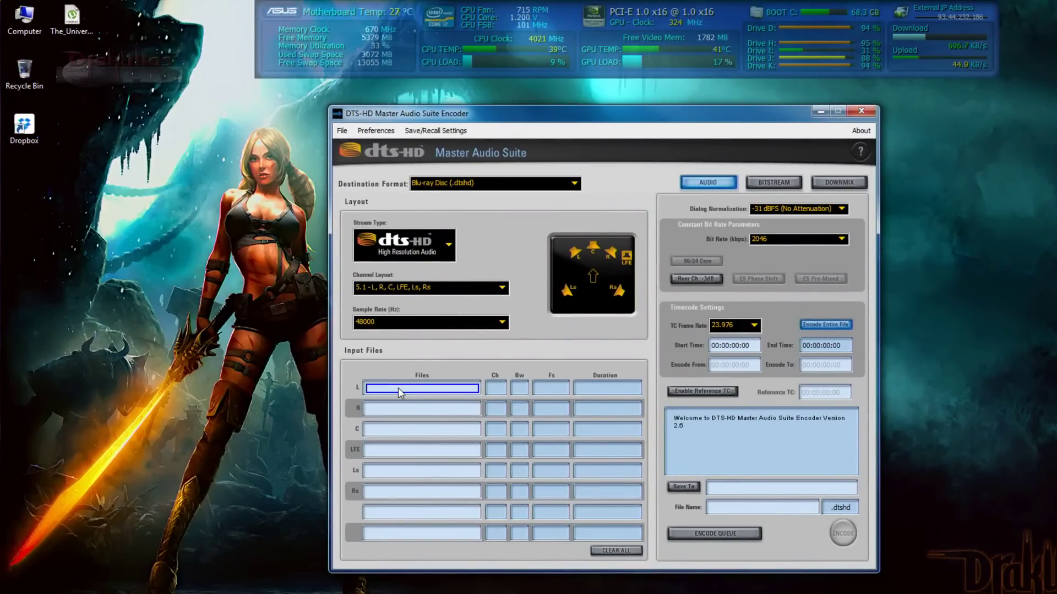
double_click(398, 388)
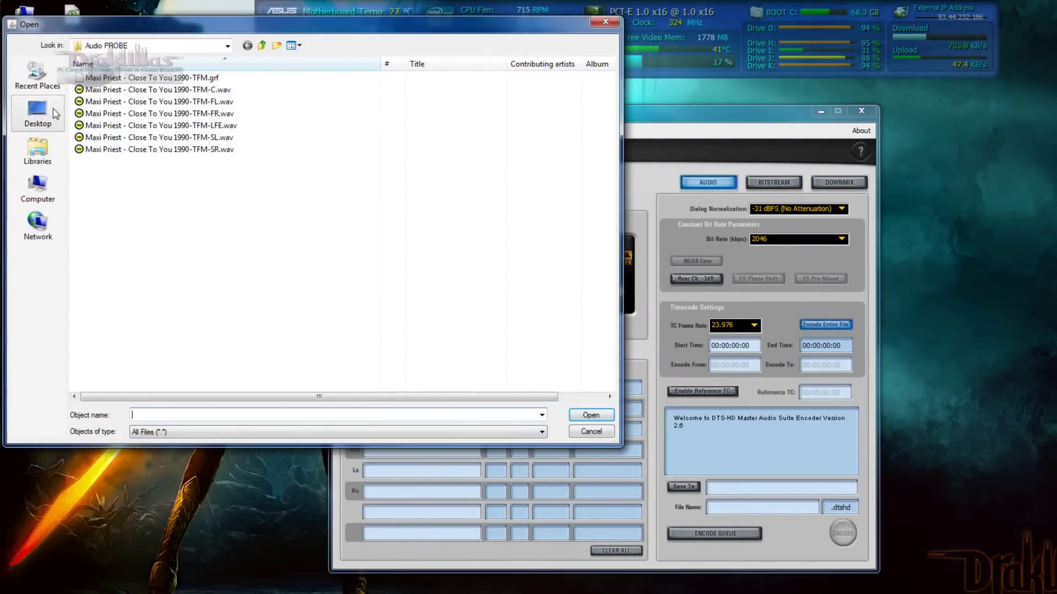
click(113, 90)
click(175, 101)
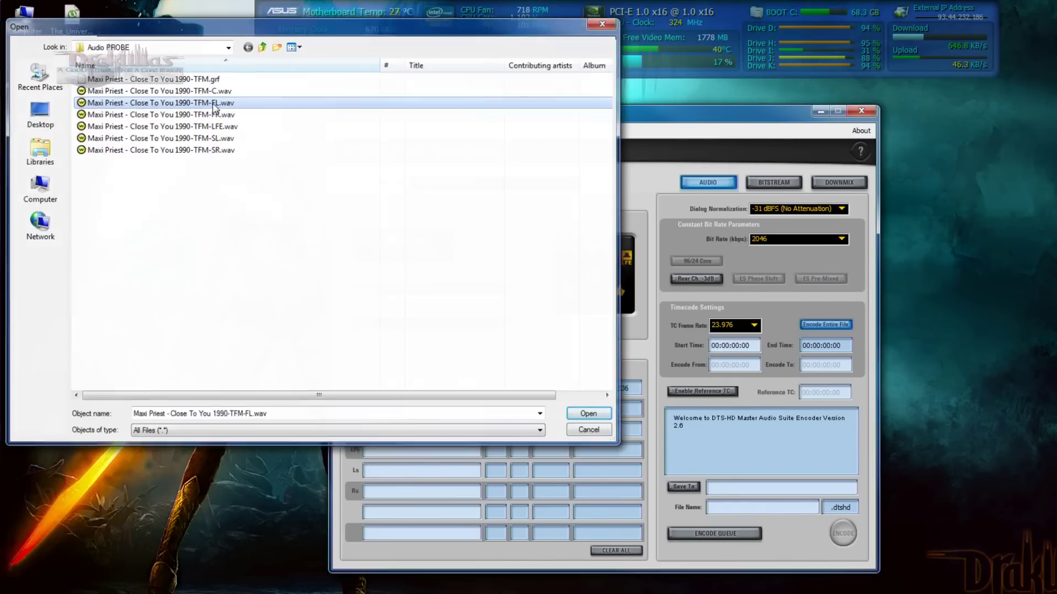
double_click(213, 103)
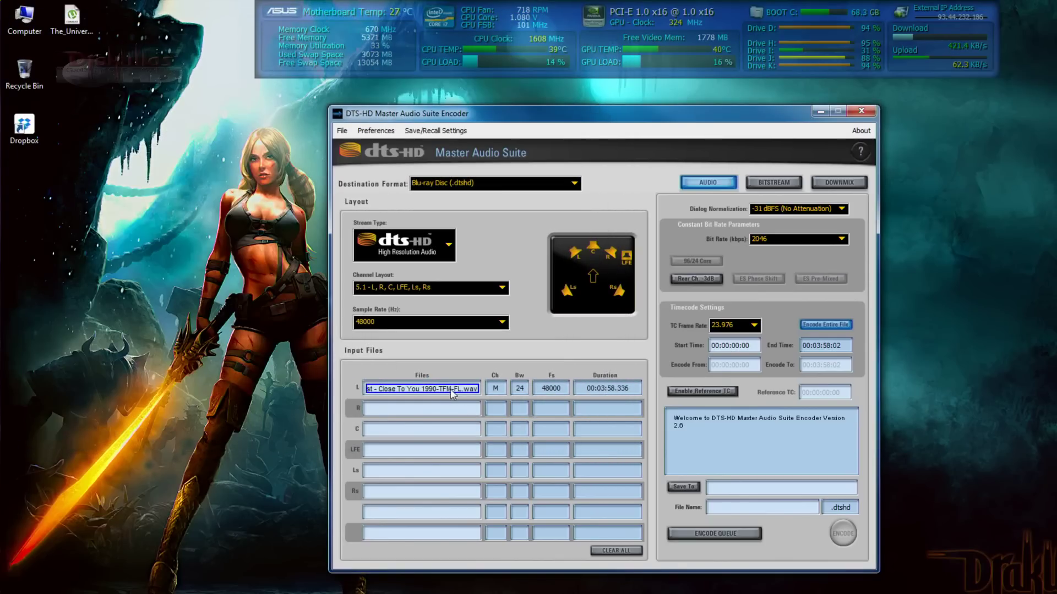
double_click(408, 411)
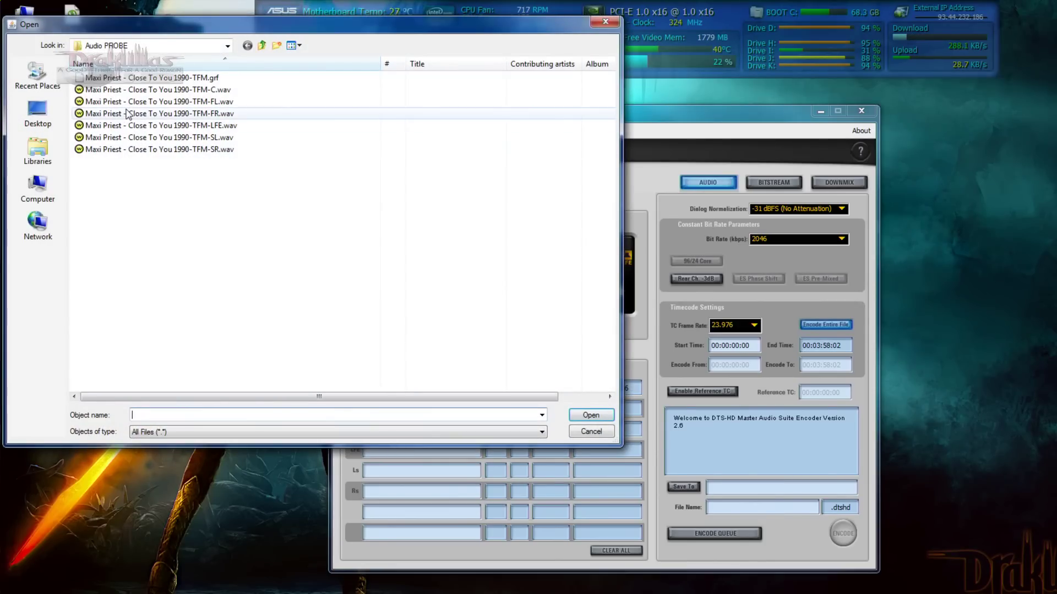
double_click(132, 113)
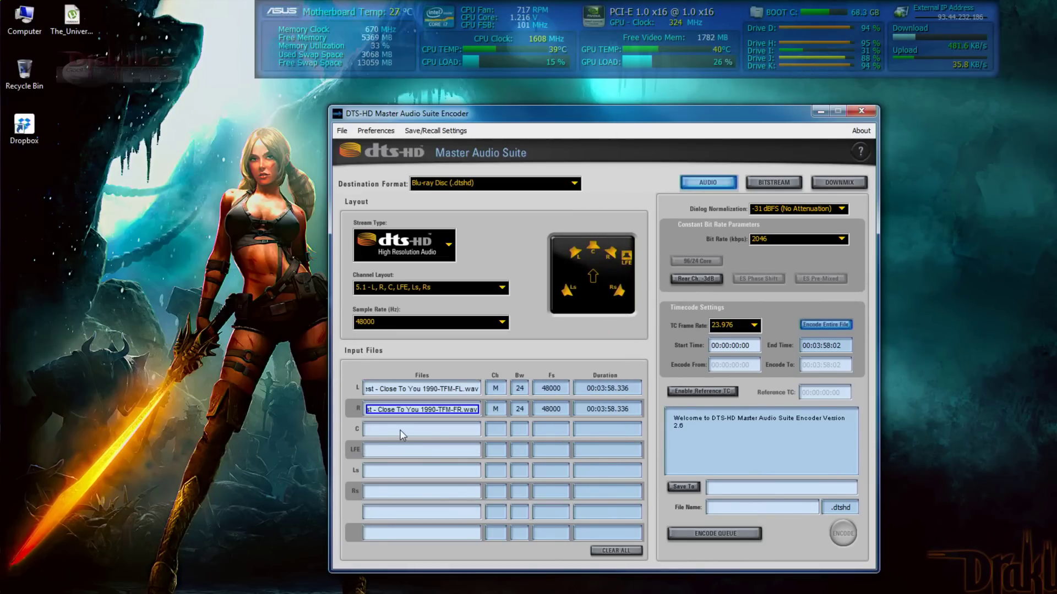
Load the TFM-C.wav file into the C channel and the TFM-LFE.wav file into the LFE channel
click(399, 430)
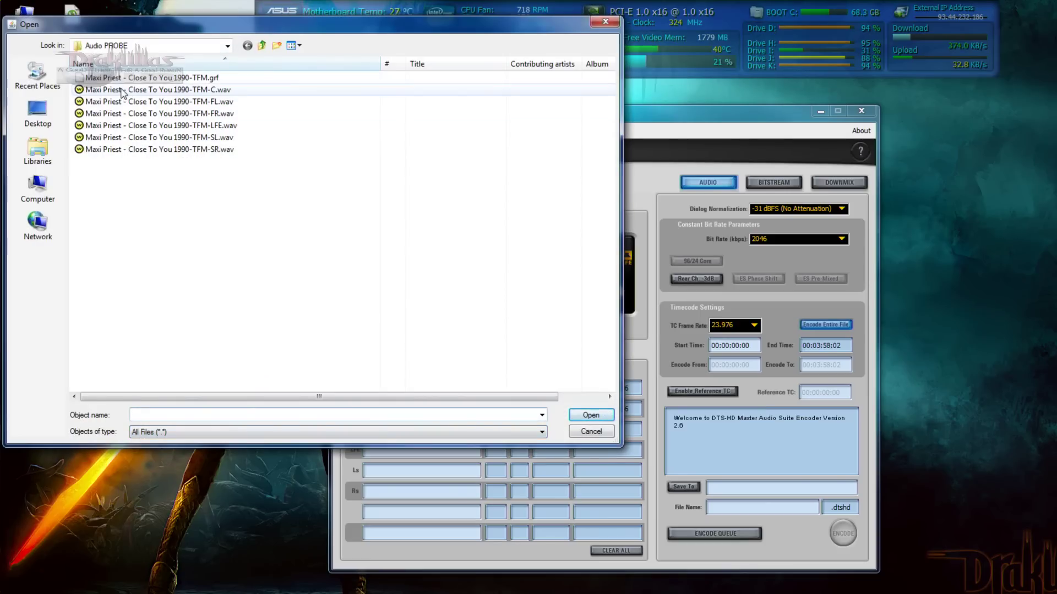
click(122, 90)
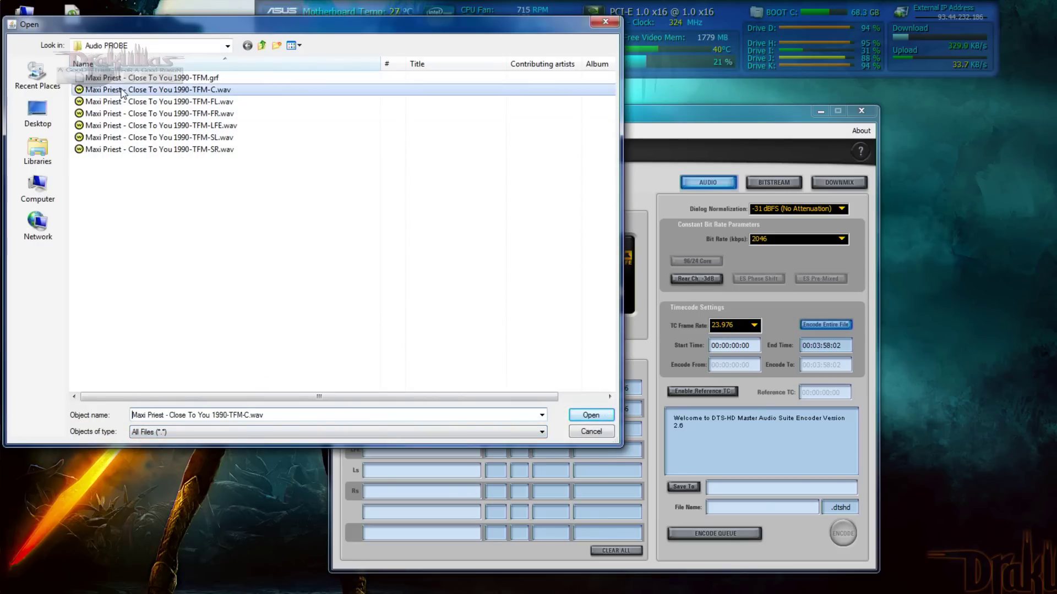
double_click(123, 90)
click(415, 451)
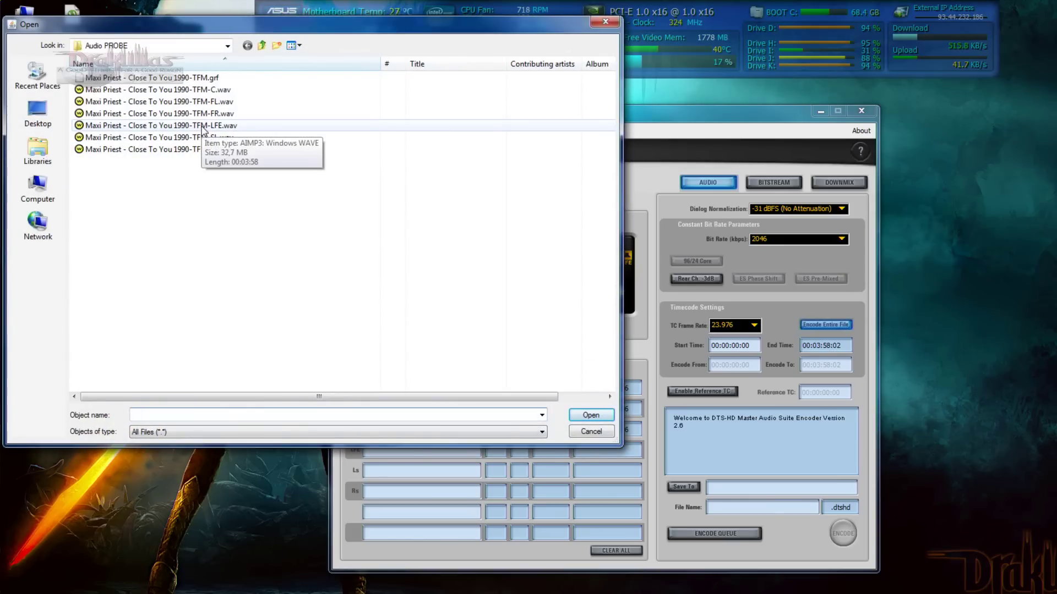
double_click(204, 126)
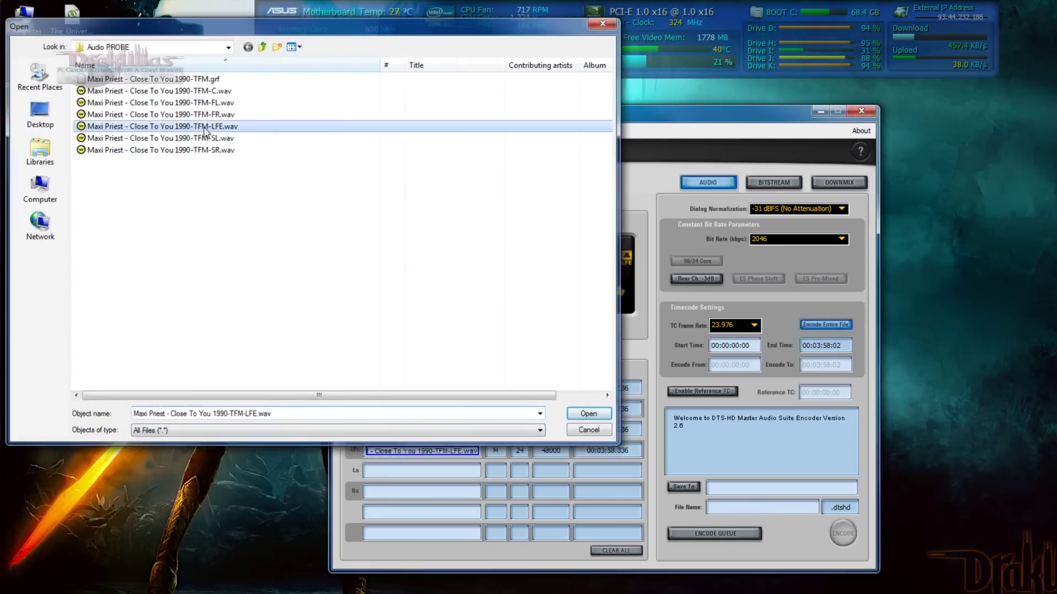
Load the TFM-SL.wav file into the Ls channel and the TFM-SR.wav file into the Rs channel
click(391, 471)
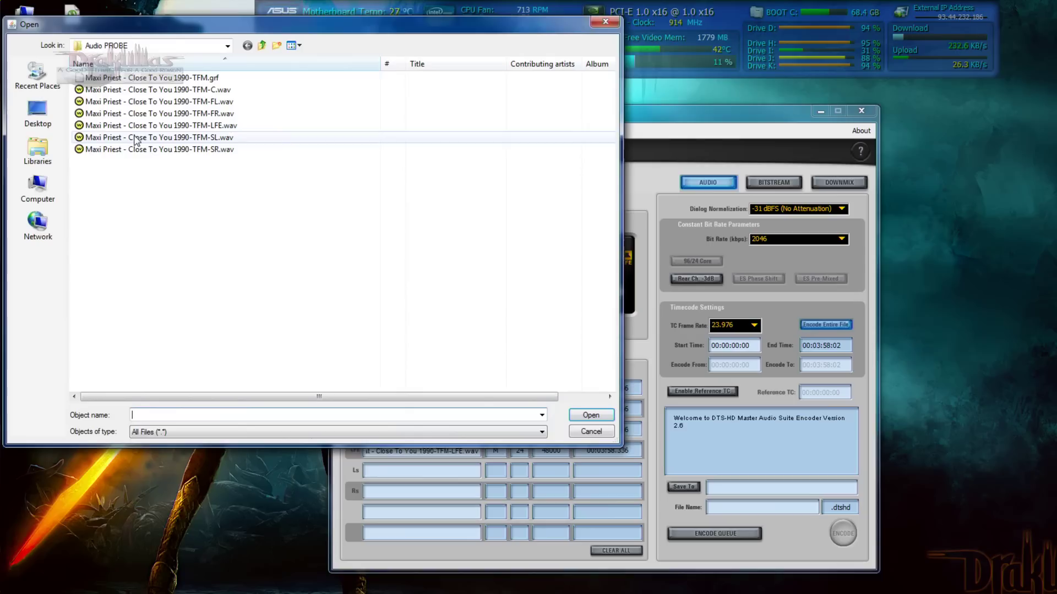
double_click(135, 137)
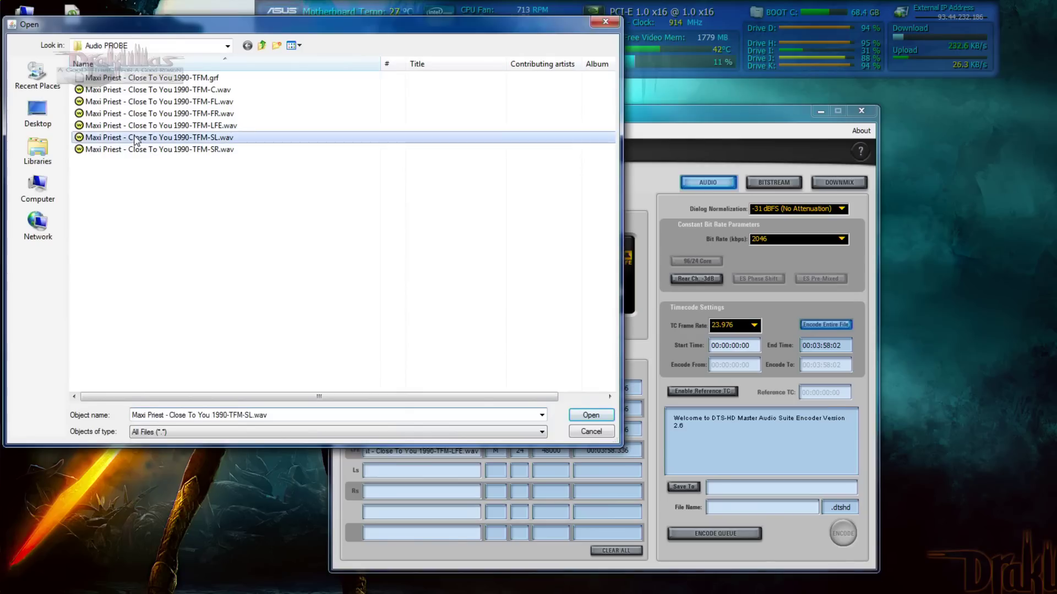
click(410, 493)
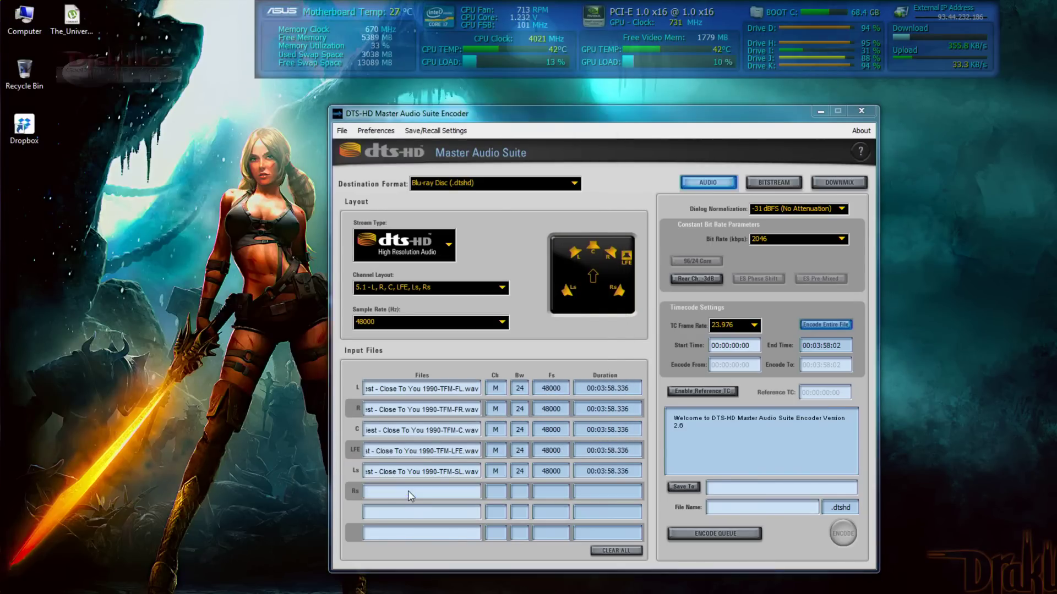
double_click(120, 150)
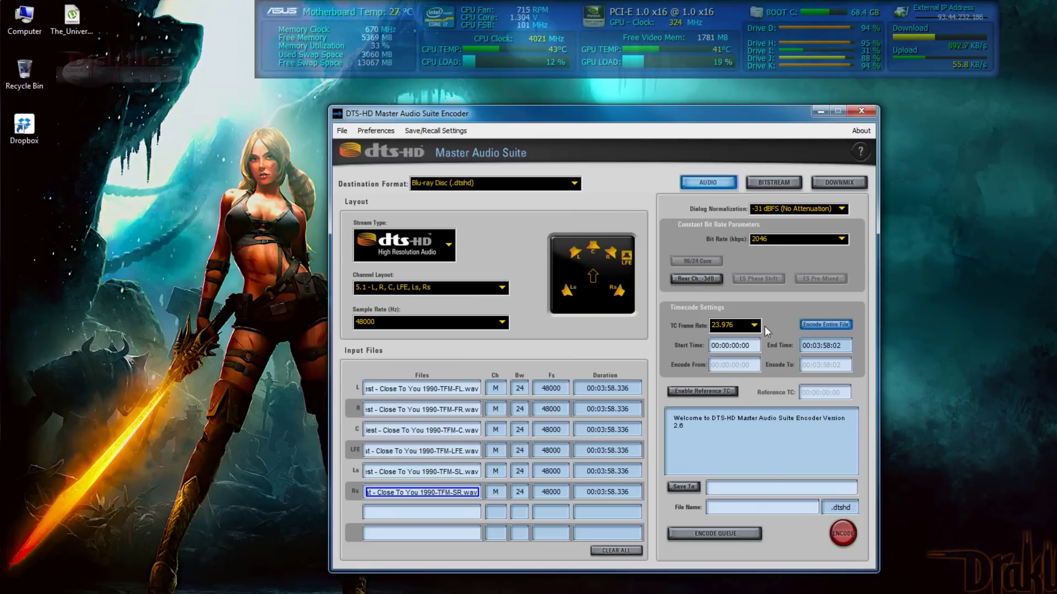
Set the Testing folder on the desktop as the save location for the encoded file
click(685, 487)
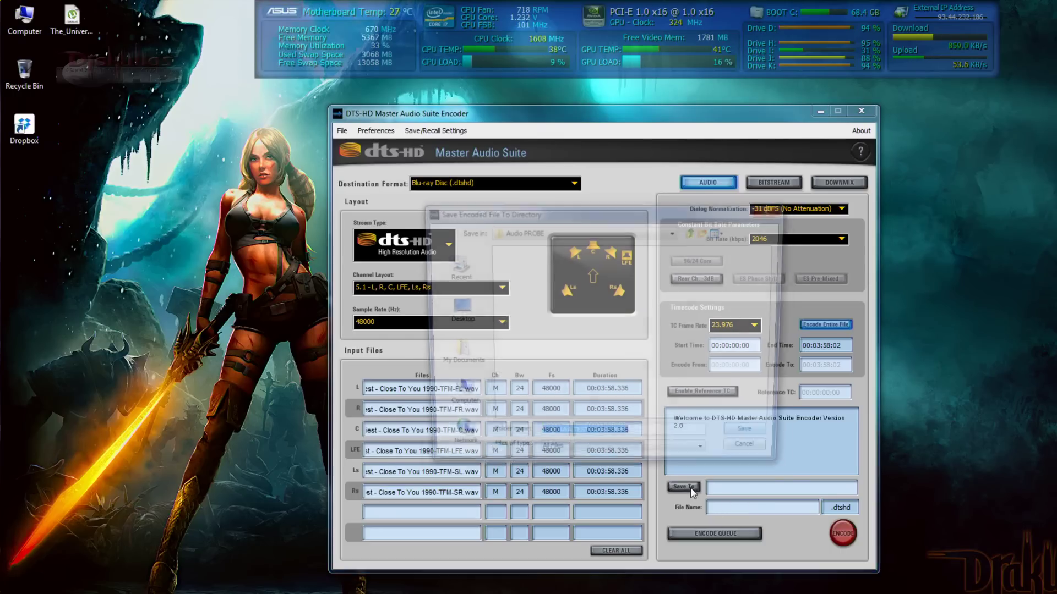
click(456, 322)
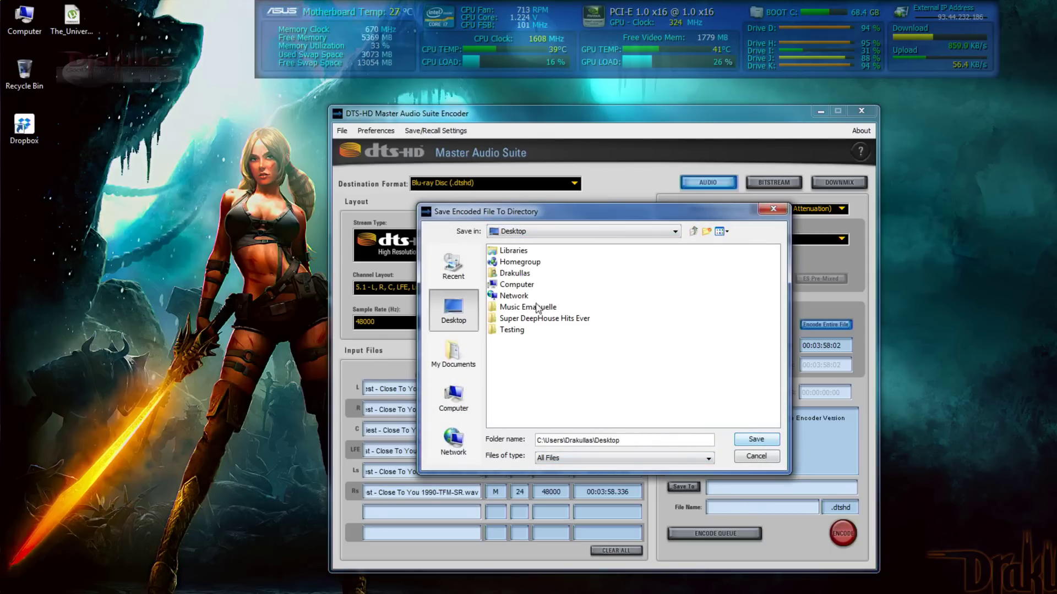
click(517, 332)
double_click(517, 332)
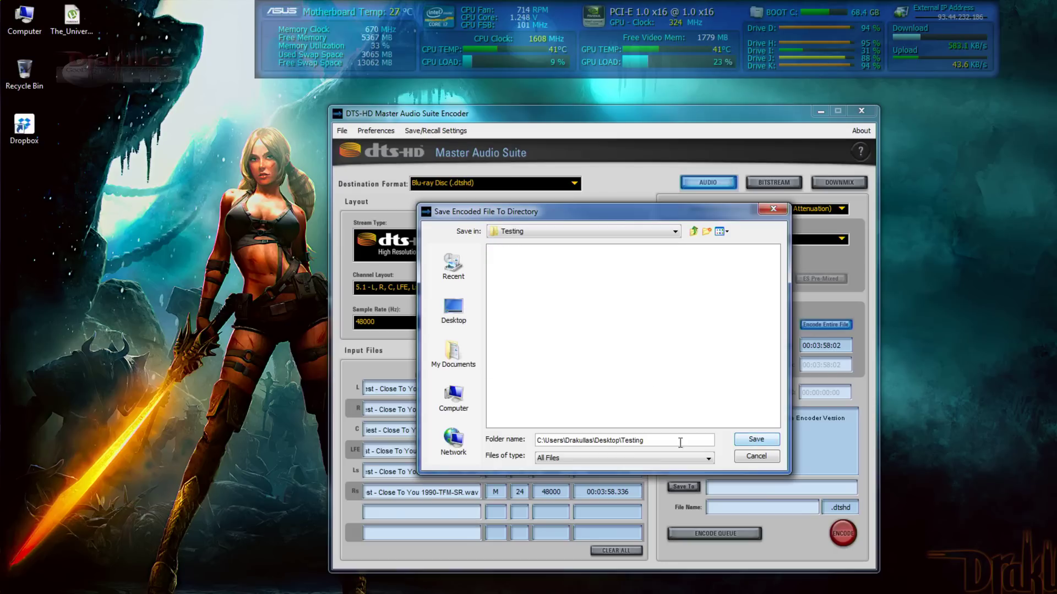
click(757, 441)
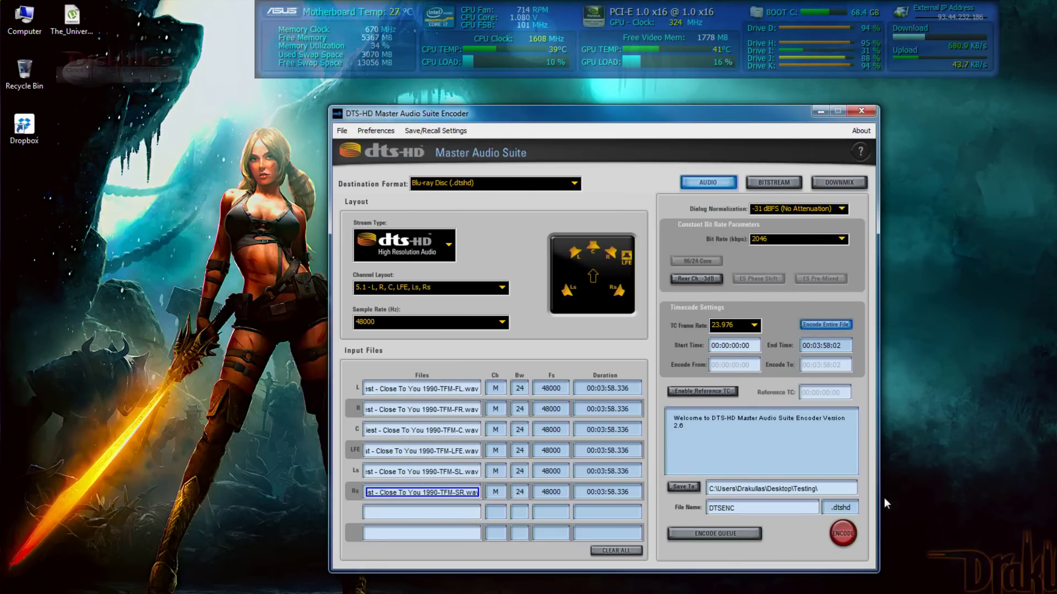
Name the output file Dts hq 5.1 and start the encode
click(741, 508)
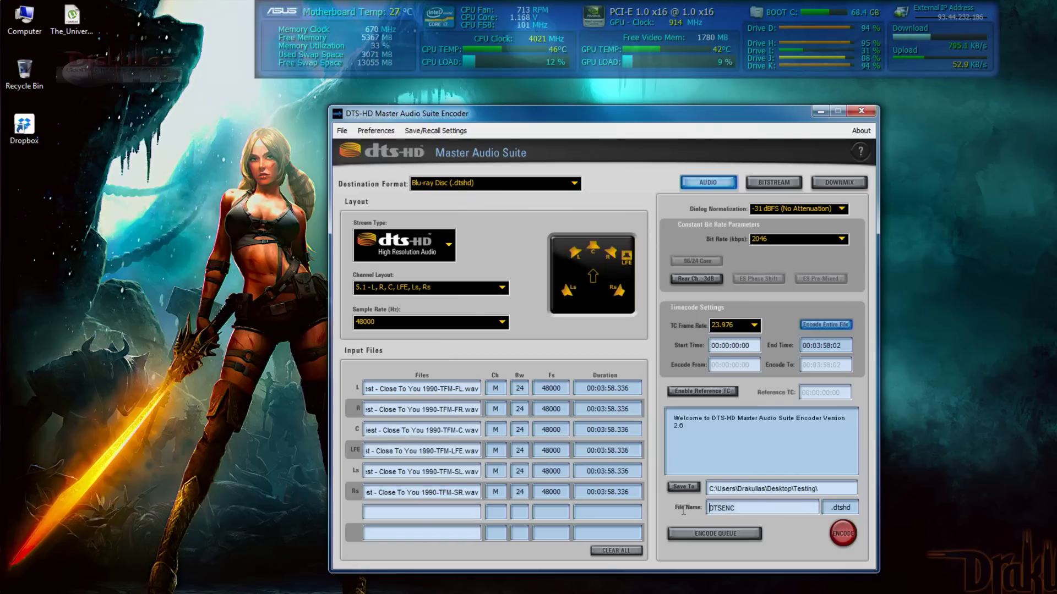
key(ctrl+a)
text(C)
key(BackSpace)
text(Dt)
text(5.)
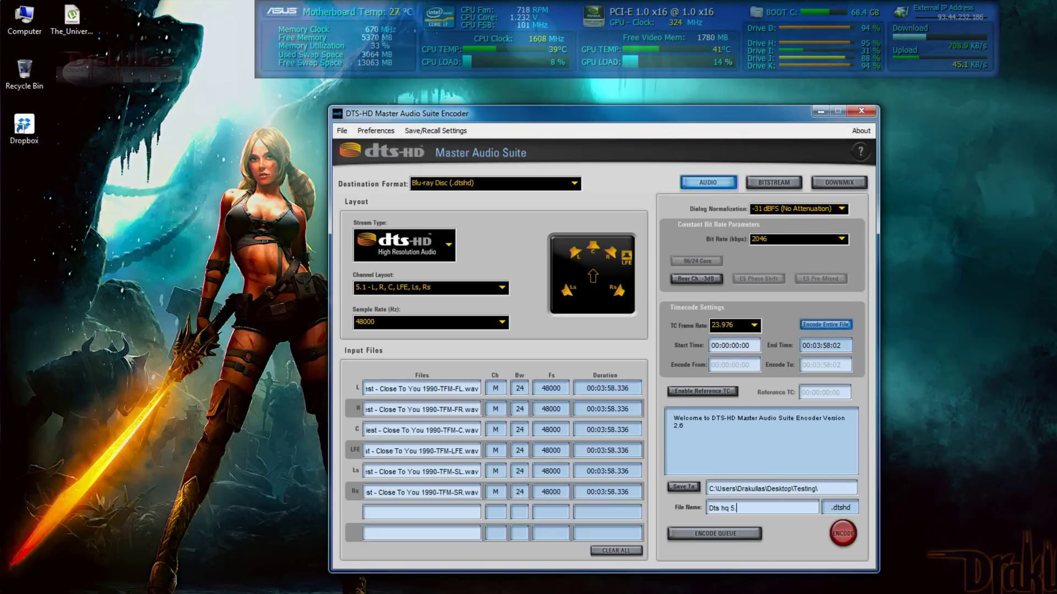
text(1)
click(843, 538)
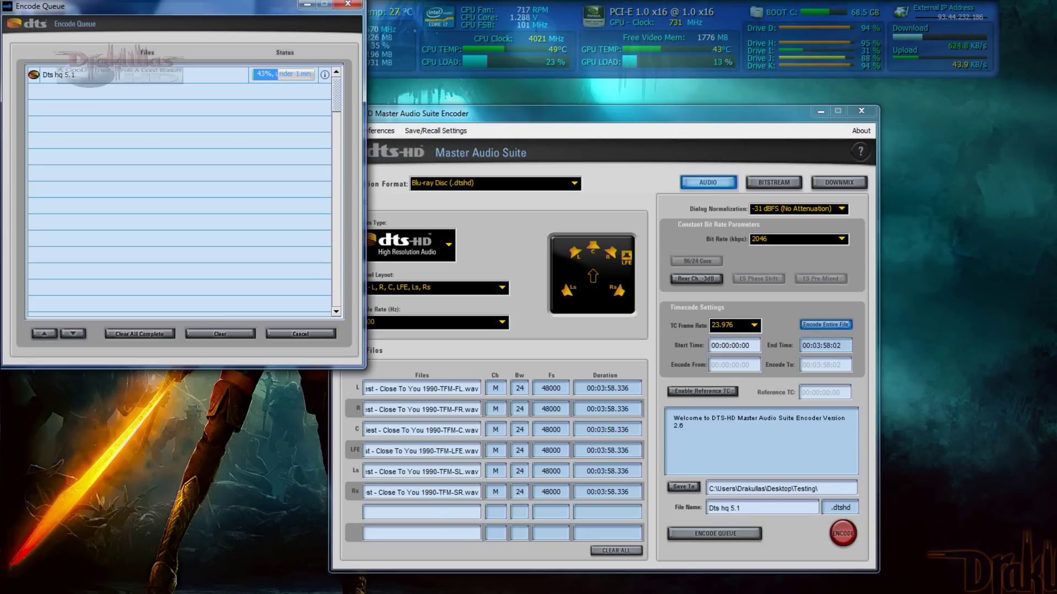
Dismiss the Audio PROBE folder window and check the Testing folder for the encoded Dts hq 5.1 files while the encode finishes
mouse_move(721, 589)
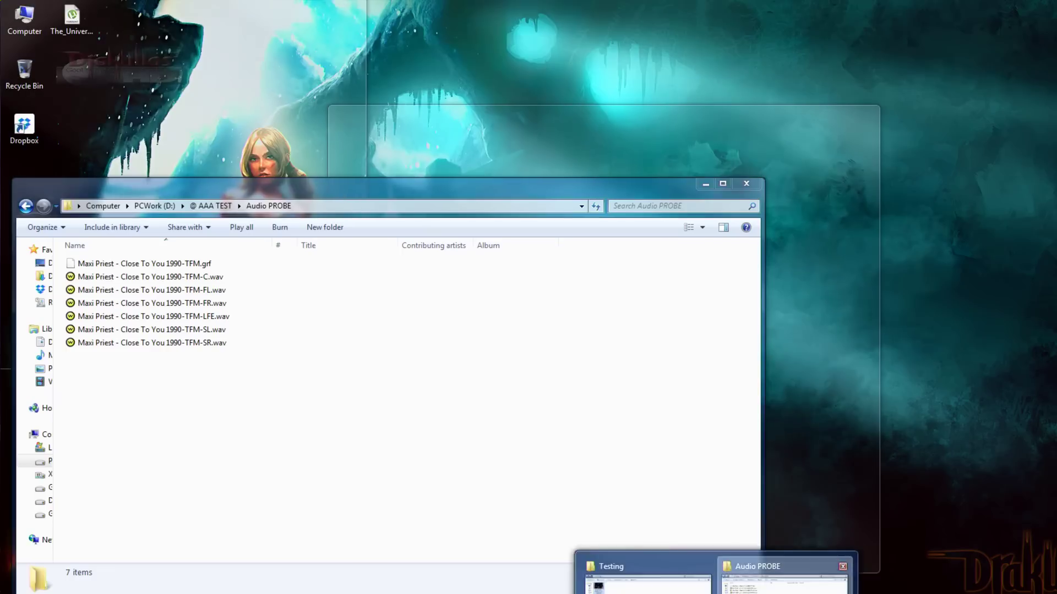
click(792, 577)
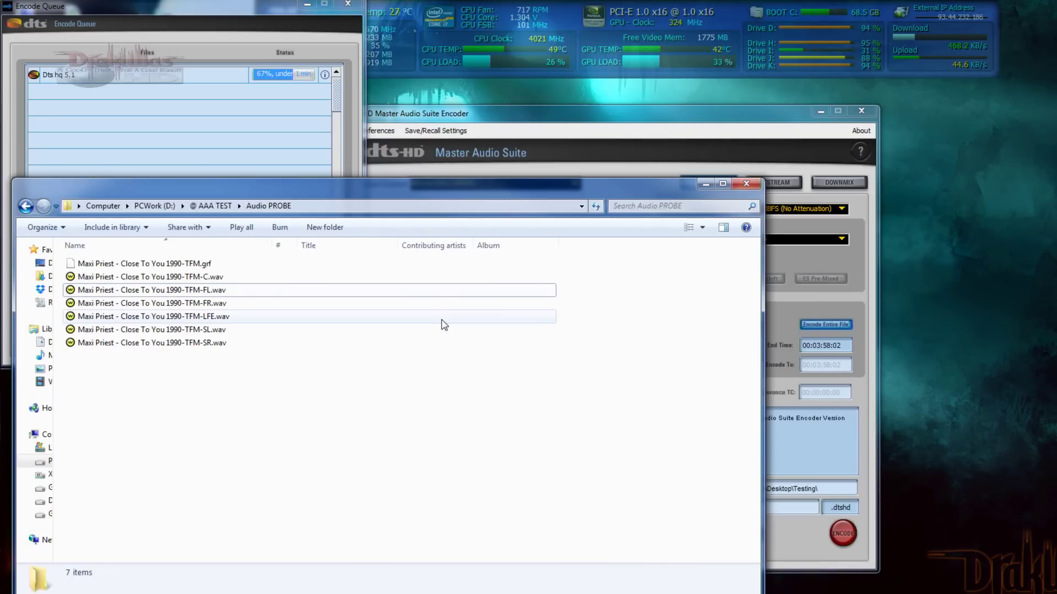
click(747, 183)
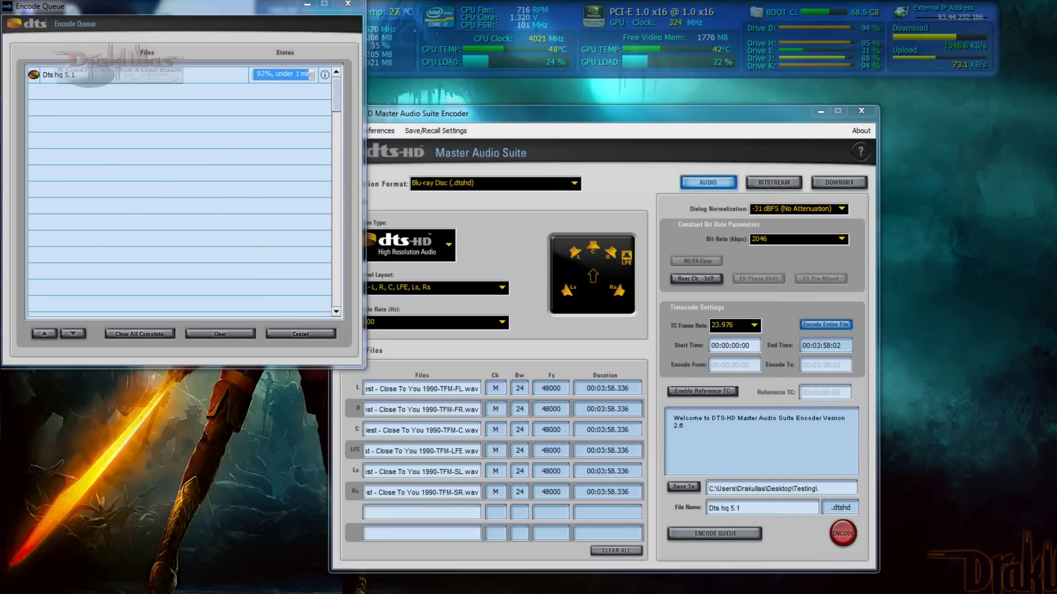
click(742, 587)
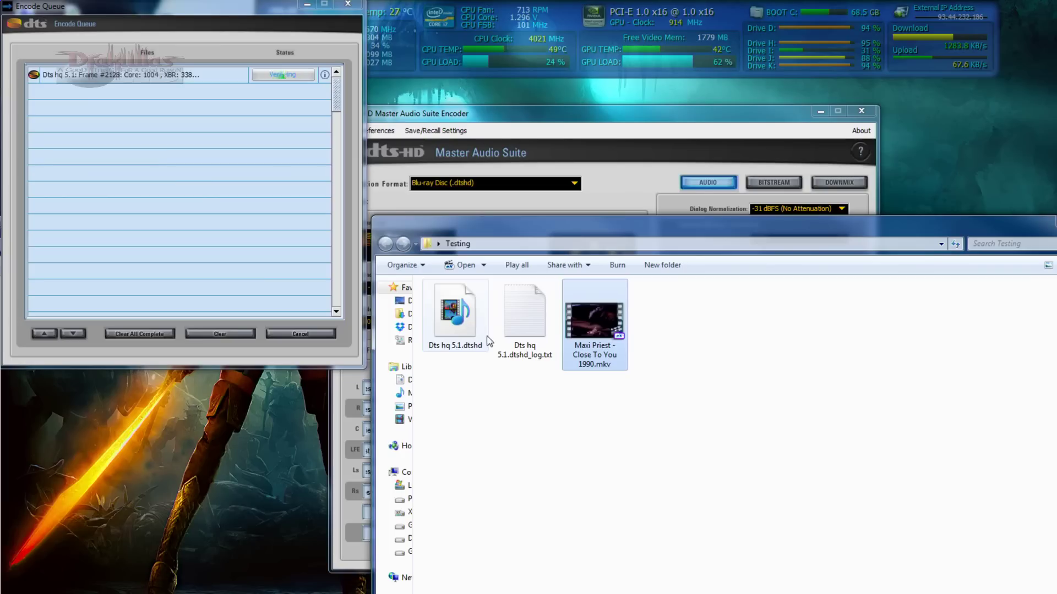
mouse_move(454, 324)
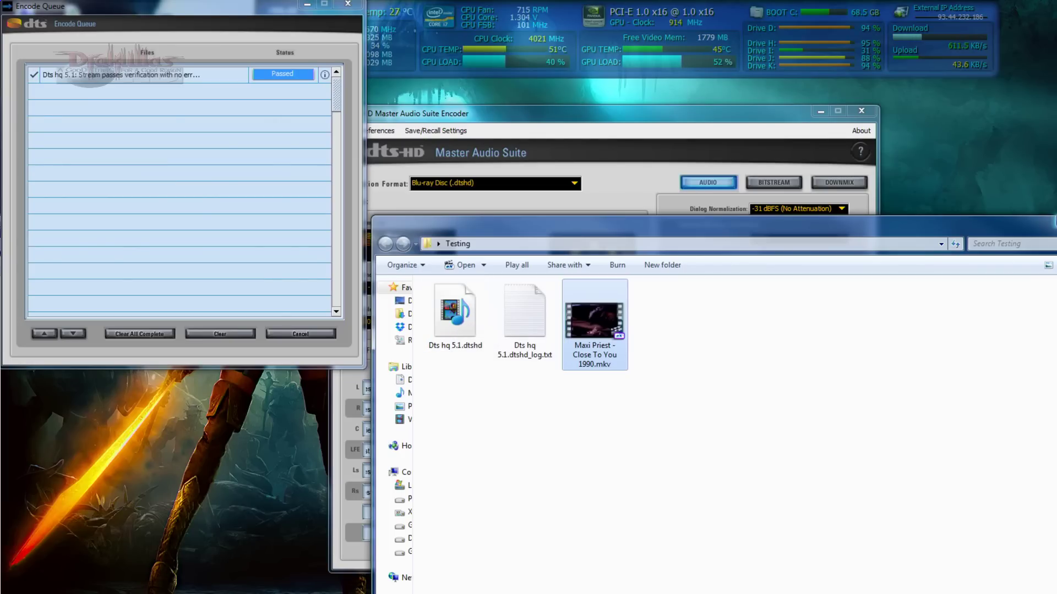
click(1048, 231)
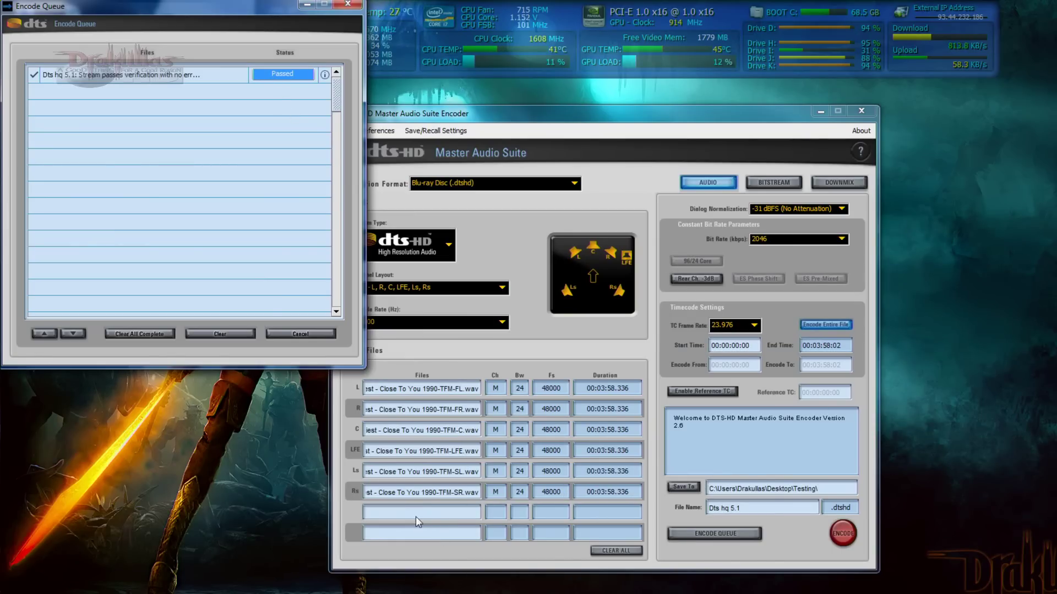
Set the stream type to DTS-HD Master Audio and the channel layout to 2.1 - L, R, LFE
drag(440, 113, 574, 127)
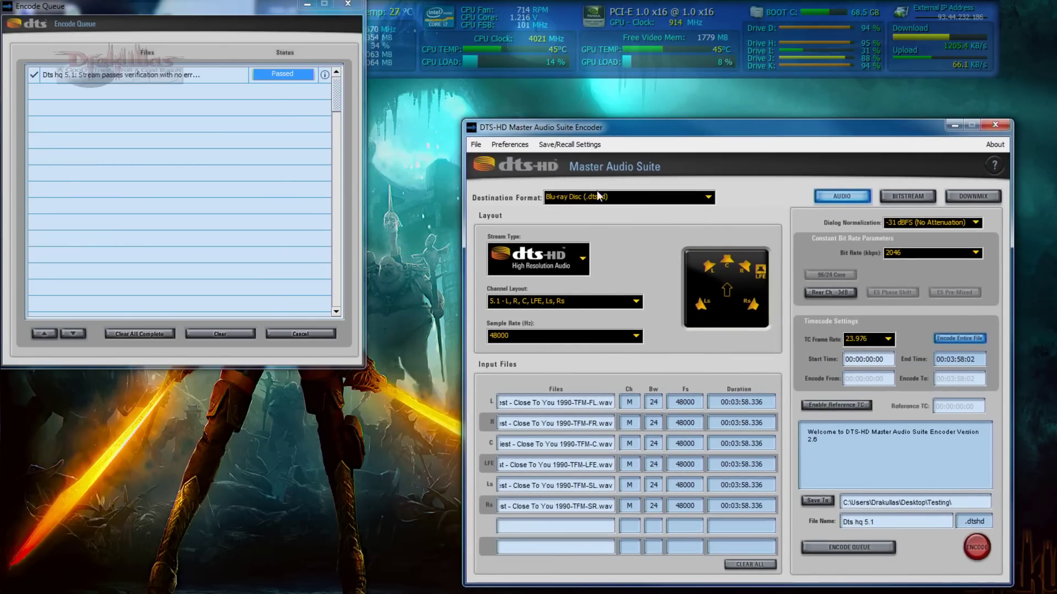
click(586, 265)
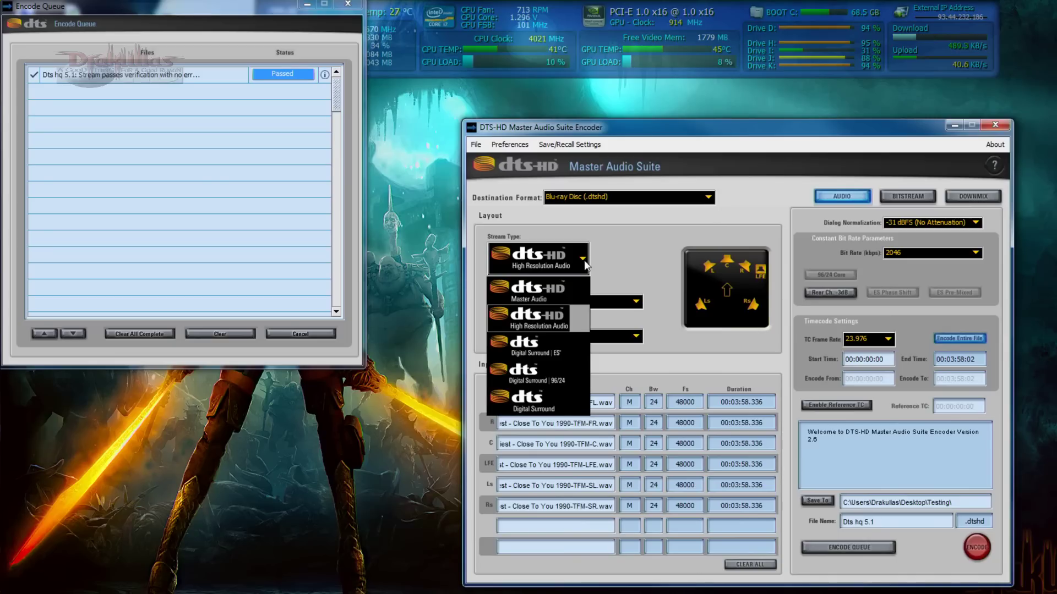
click(541, 294)
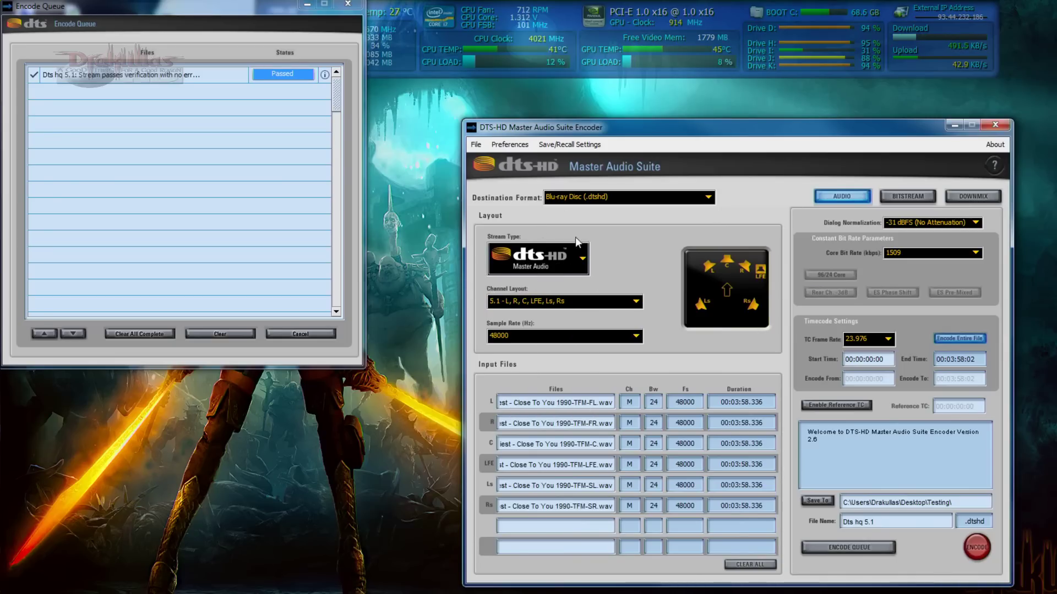
click(535, 304)
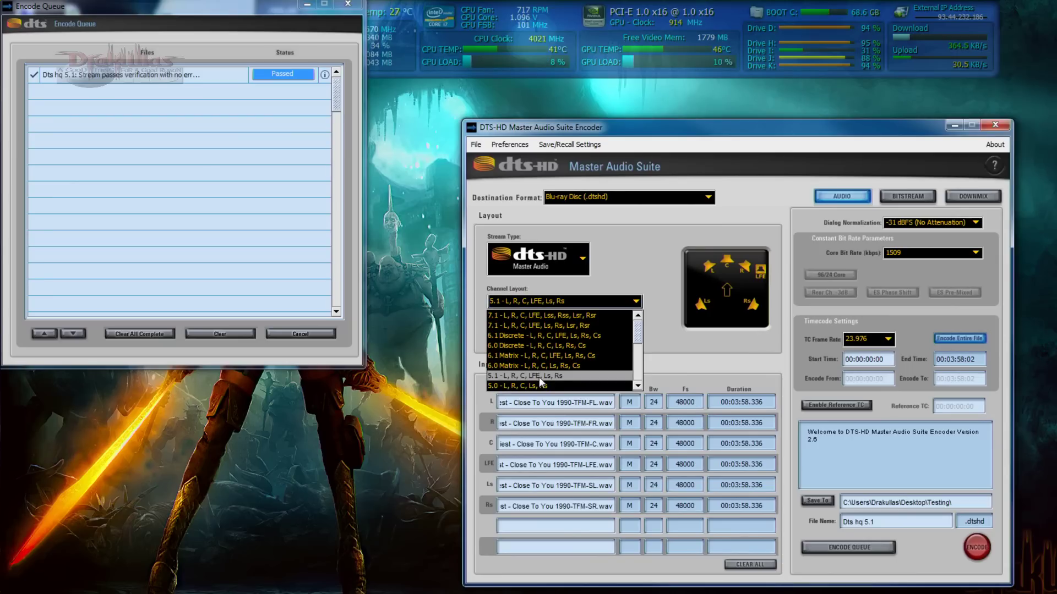
scroll(539, 378, down, 4)
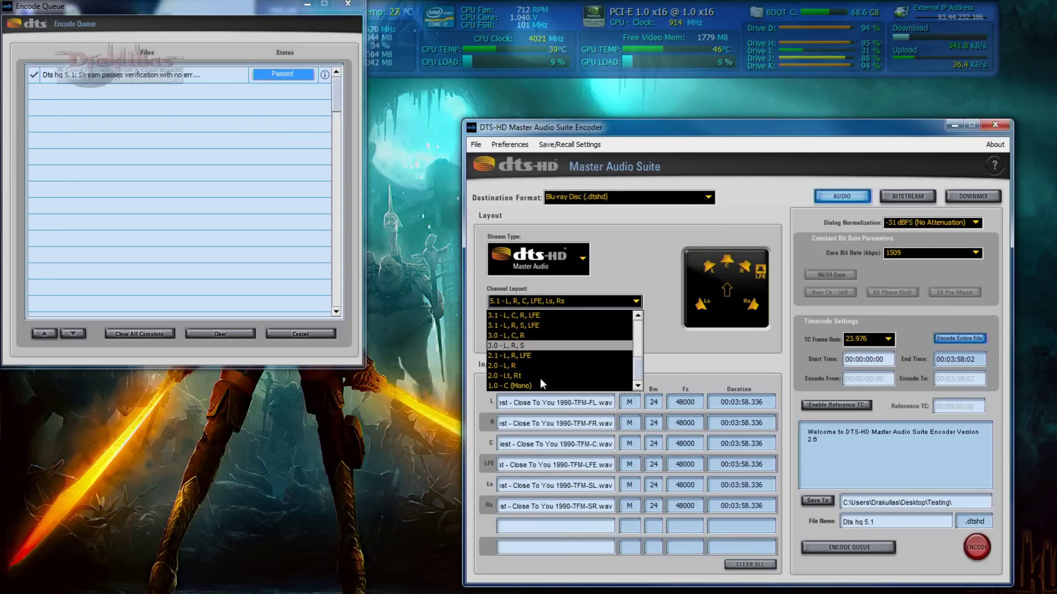
click(513, 356)
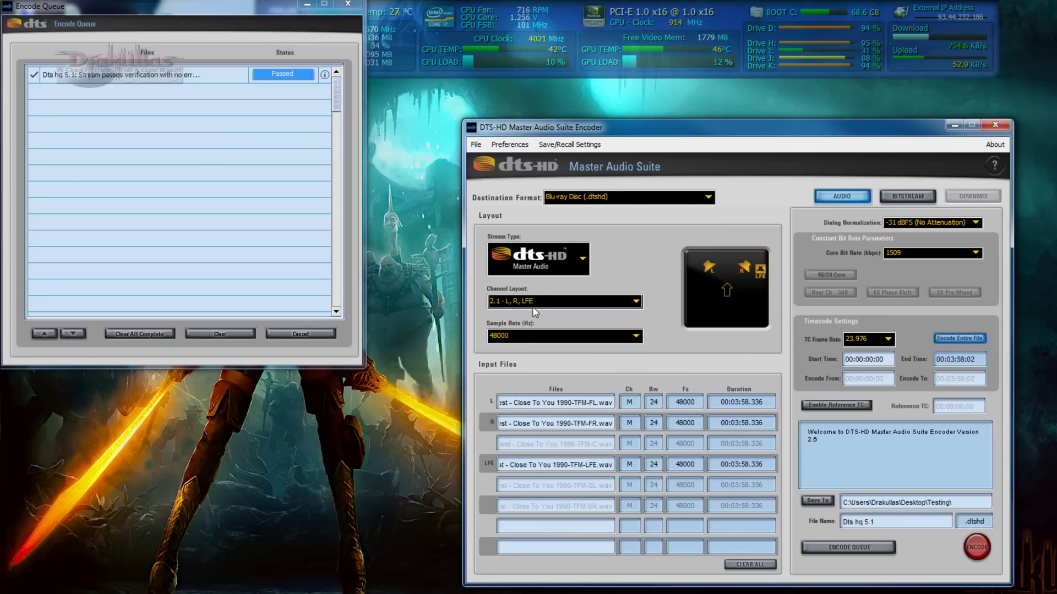
Set the core bit rate to 447 kbps
click(921, 250)
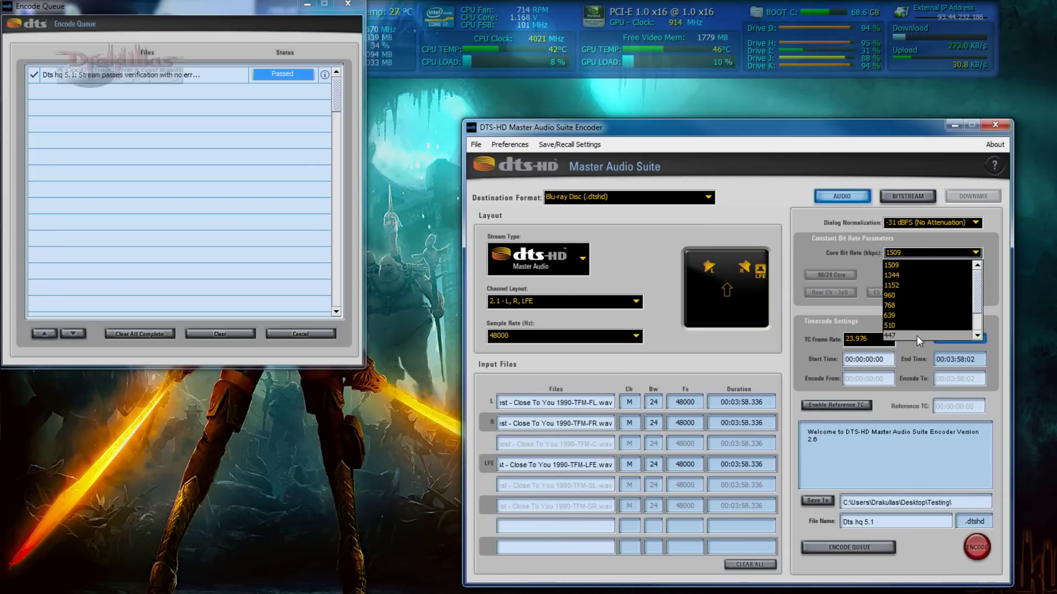
scroll(919, 333, down, 1)
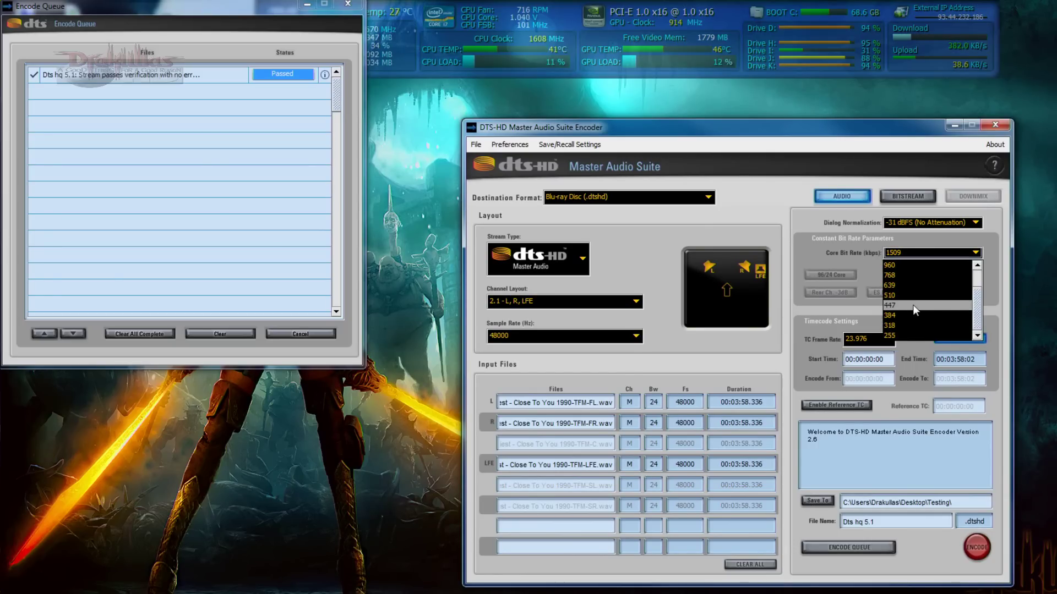
click(913, 305)
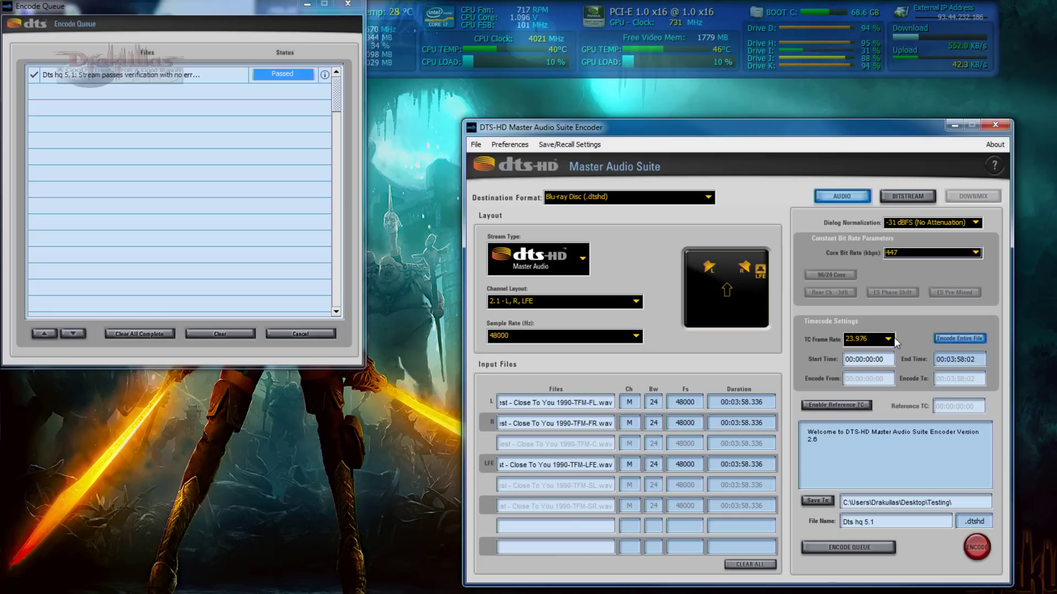
Name the output file Dts hq 2.1, start the encode and follow it in the encode queue
click(867, 520)
text(2.)
click(977, 549)
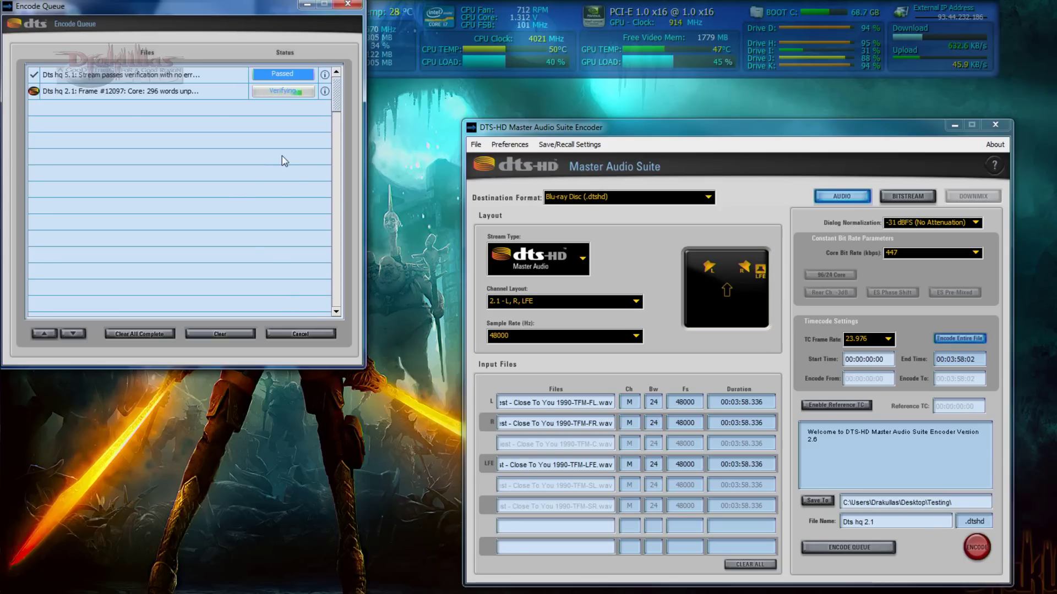
drag(229, 7, 299, 159)
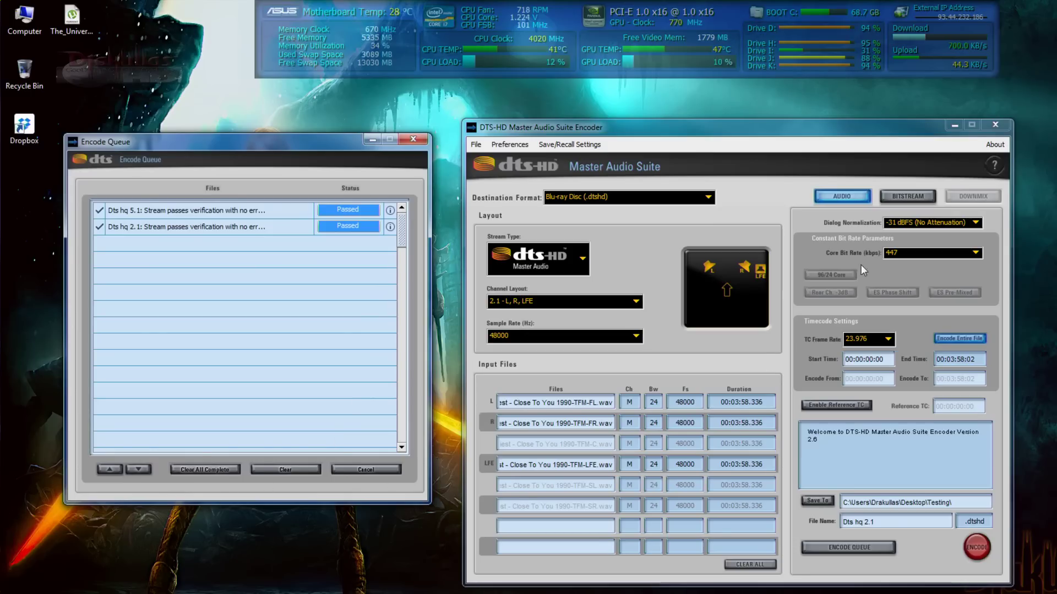
Minimize the encoder windows and check the encoded DTS files and the source video in the Testing folder
click(956, 127)
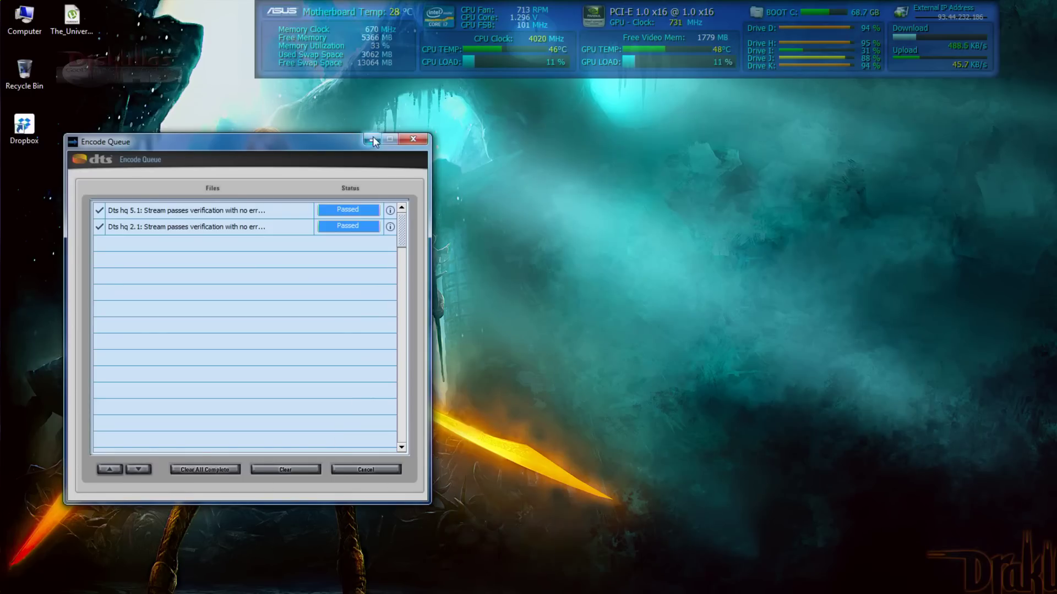
click(372, 138)
key(alt+Tab)
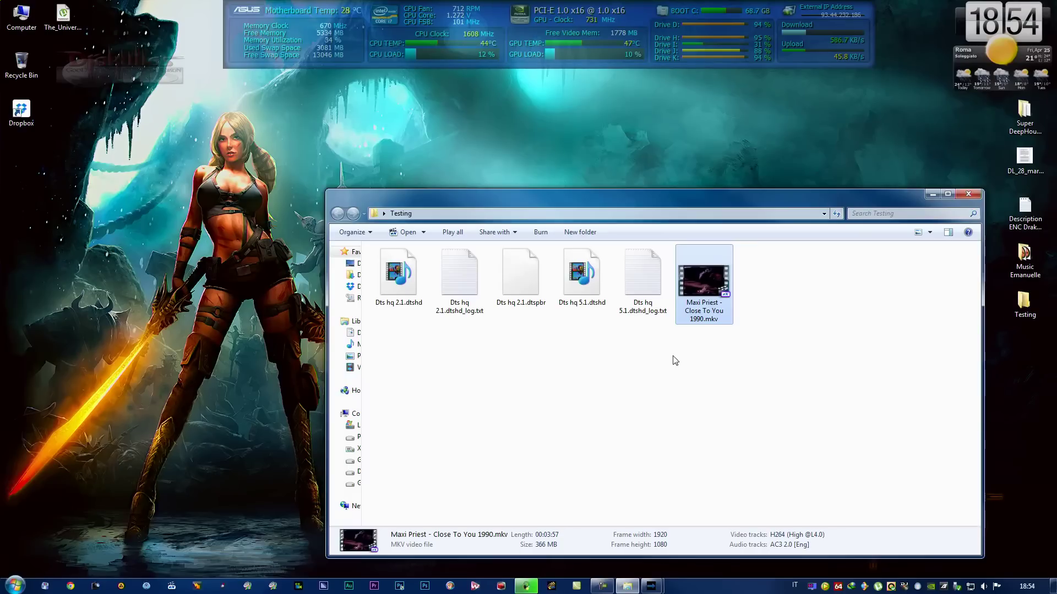
click(397, 281)
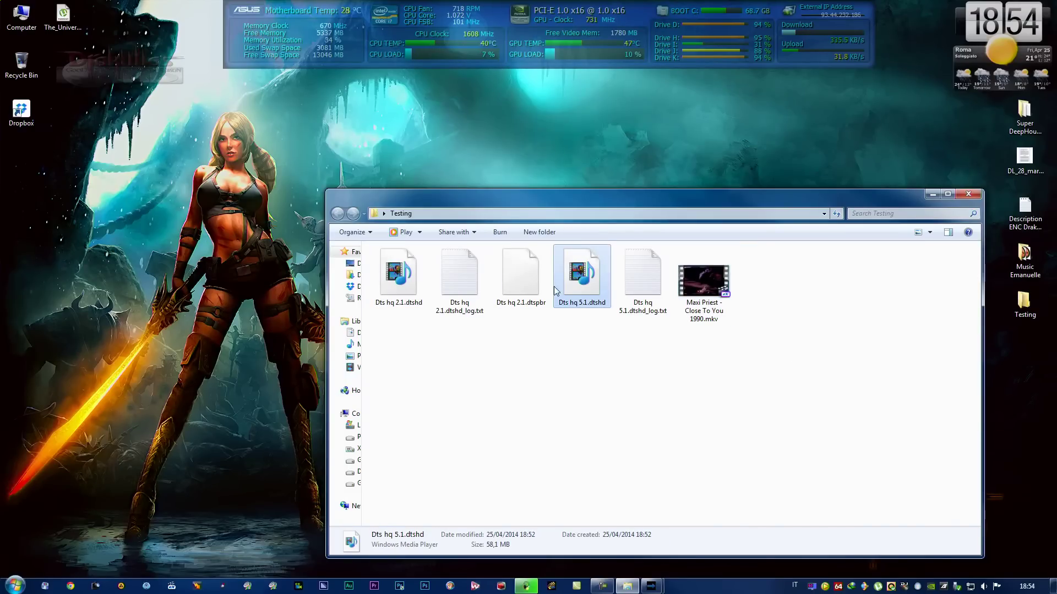
click(582, 275)
click(704, 282)
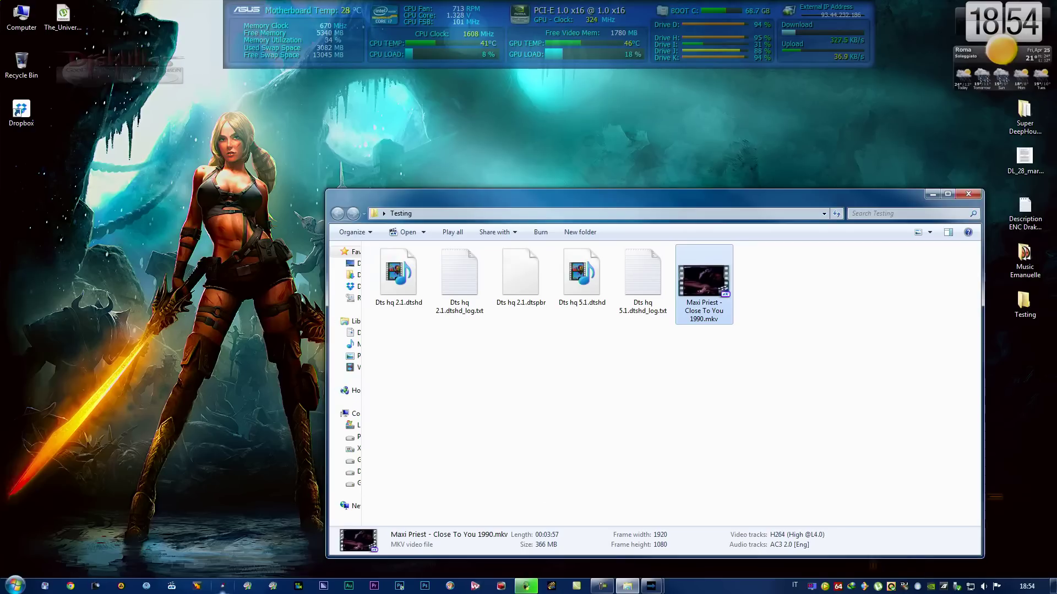
Add Maxi Priest - Close To You 1990.mkv as an input in mkvmerge GUI and exclude its AC3 audio track
click(223, 586)
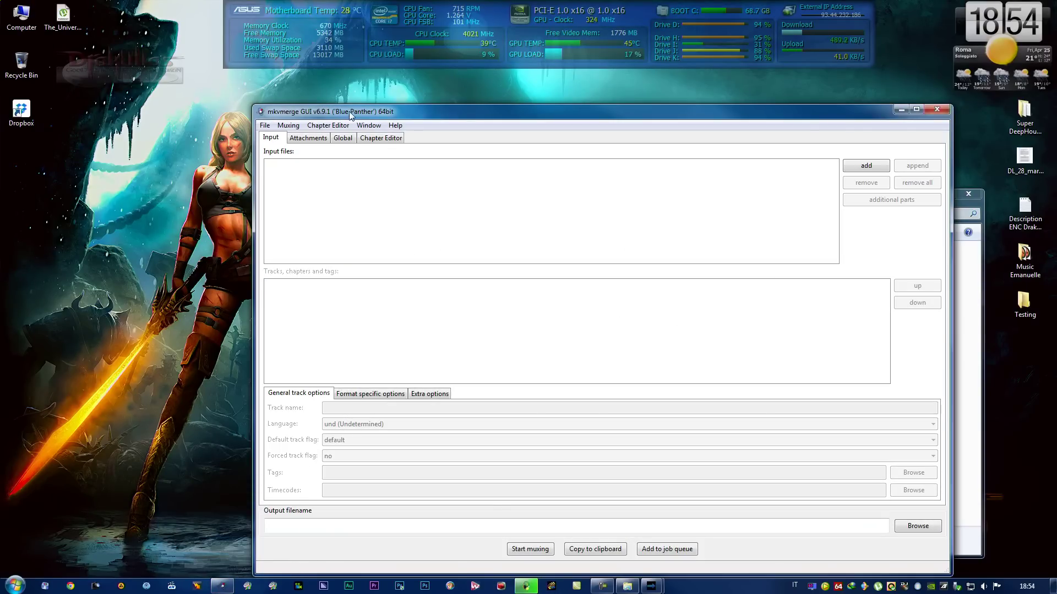
drag(694, 113, 514, 89)
click(840, 215)
drag(701, 284, 619, 312)
drag(229, 216, 177, 193)
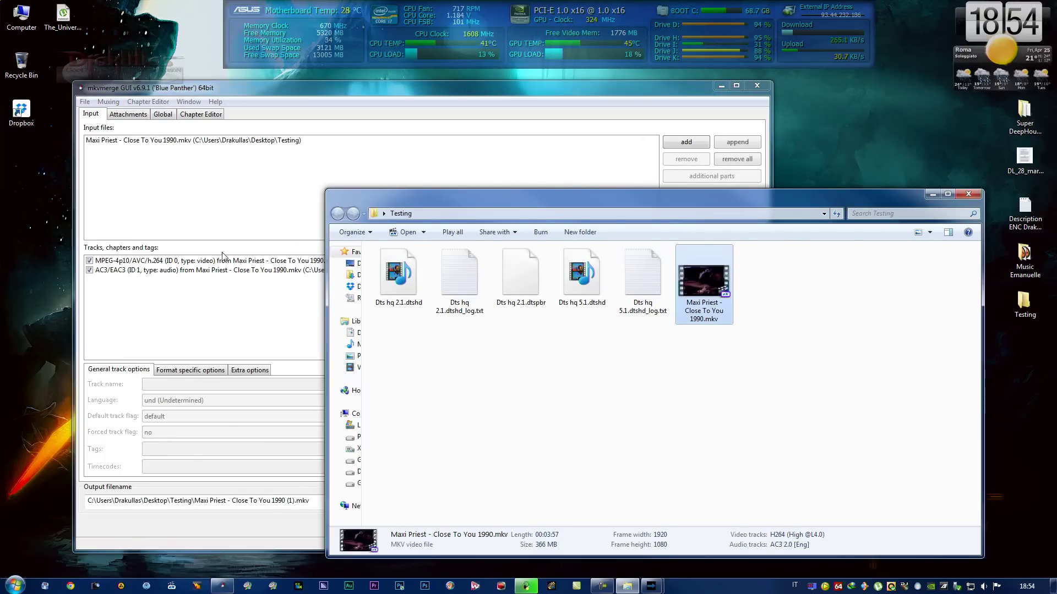
click(172, 191)
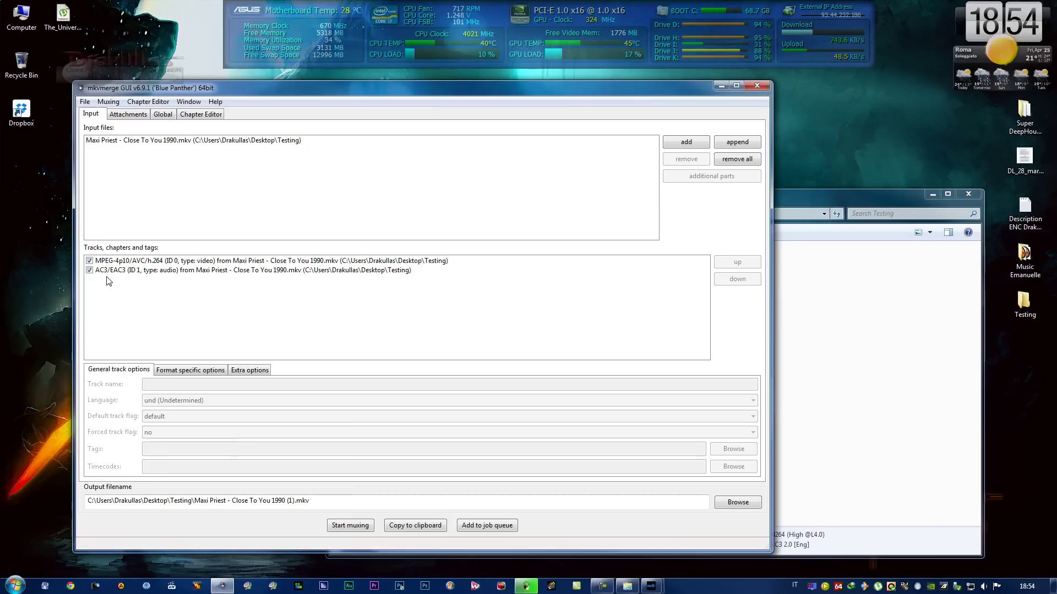
click(90, 270)
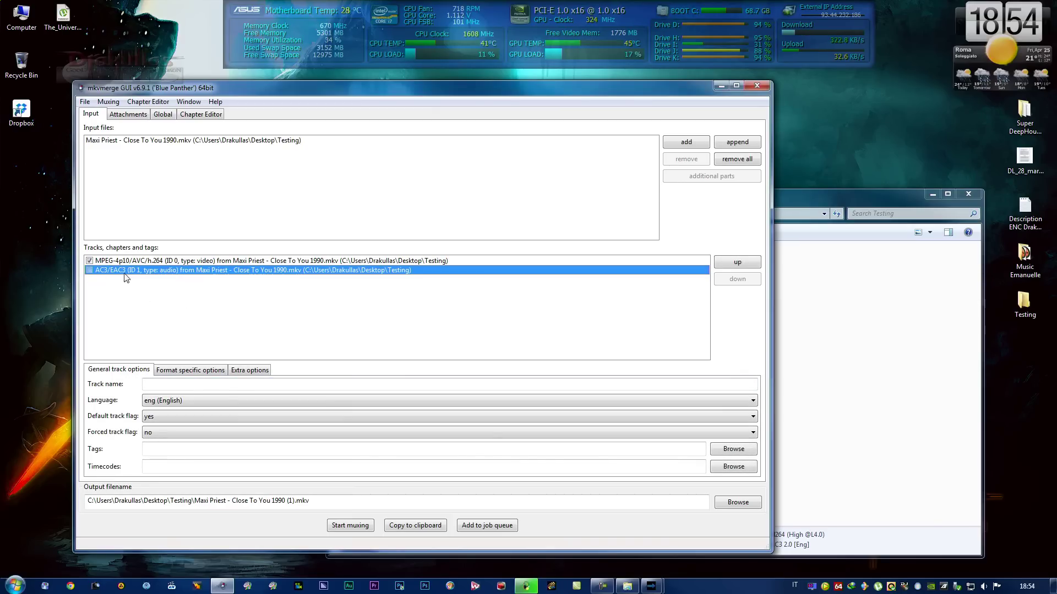
Add Dts hq 5.1.dtshd from the Testing folder to the inputs and move its DTS track above the AC3 track
click(881, 318)
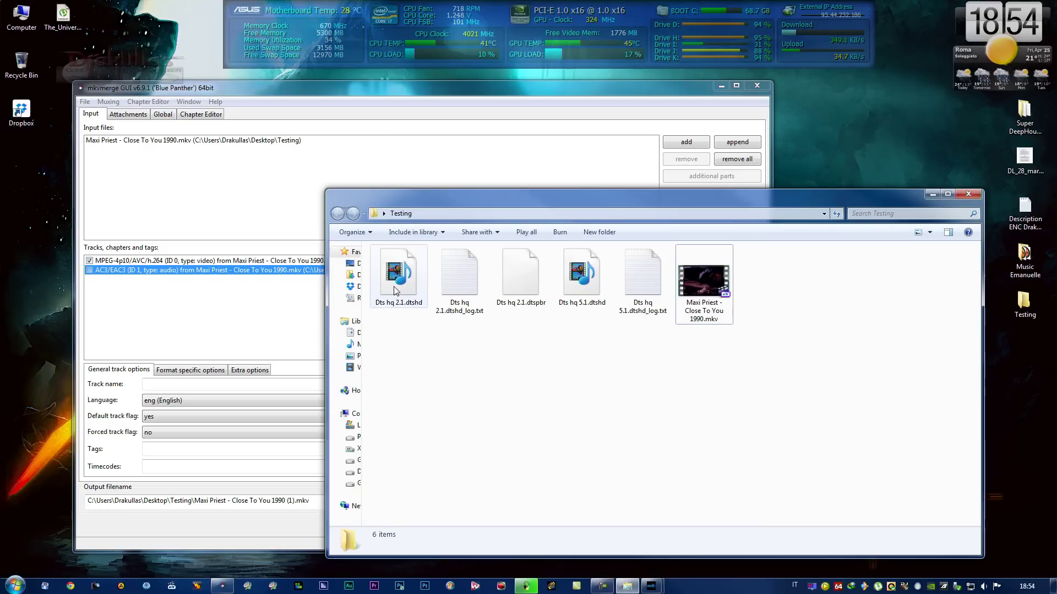
click(581, 274)
drag(582, 273, 172, 187)
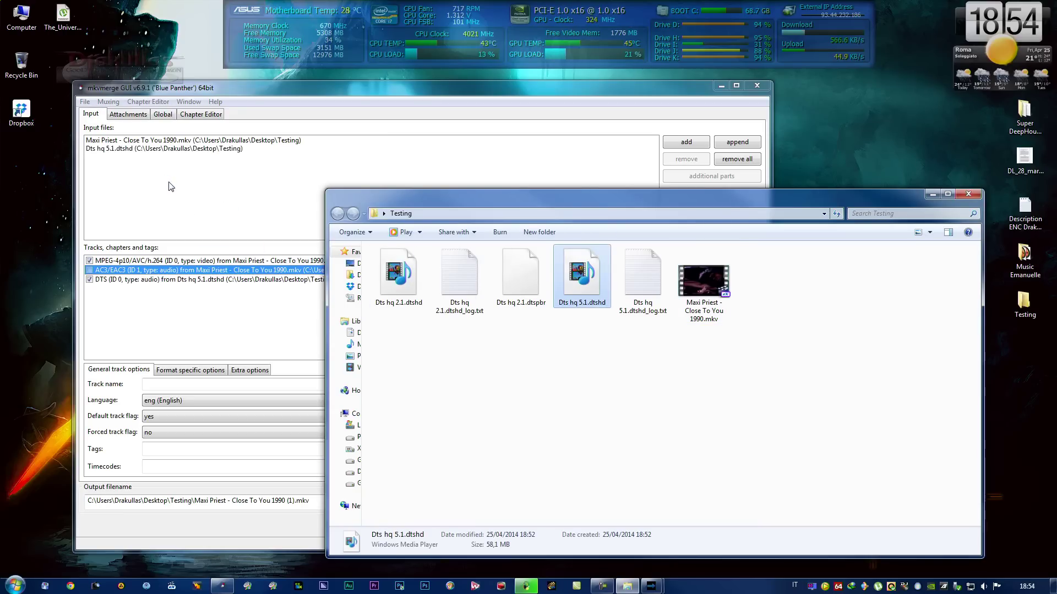
click(121, 148)
click(107, 281)
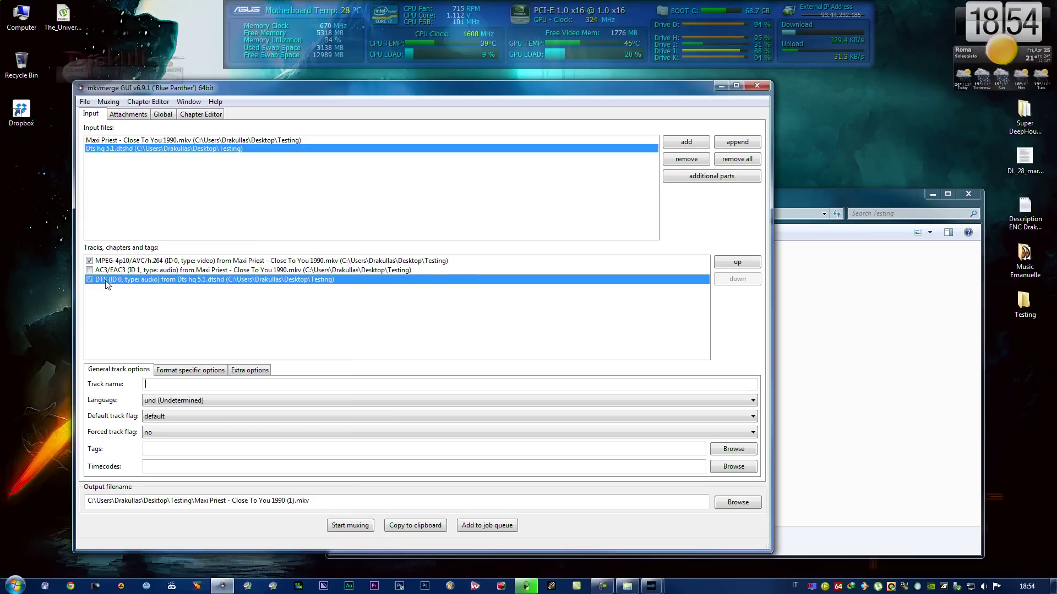
click(737, 262)
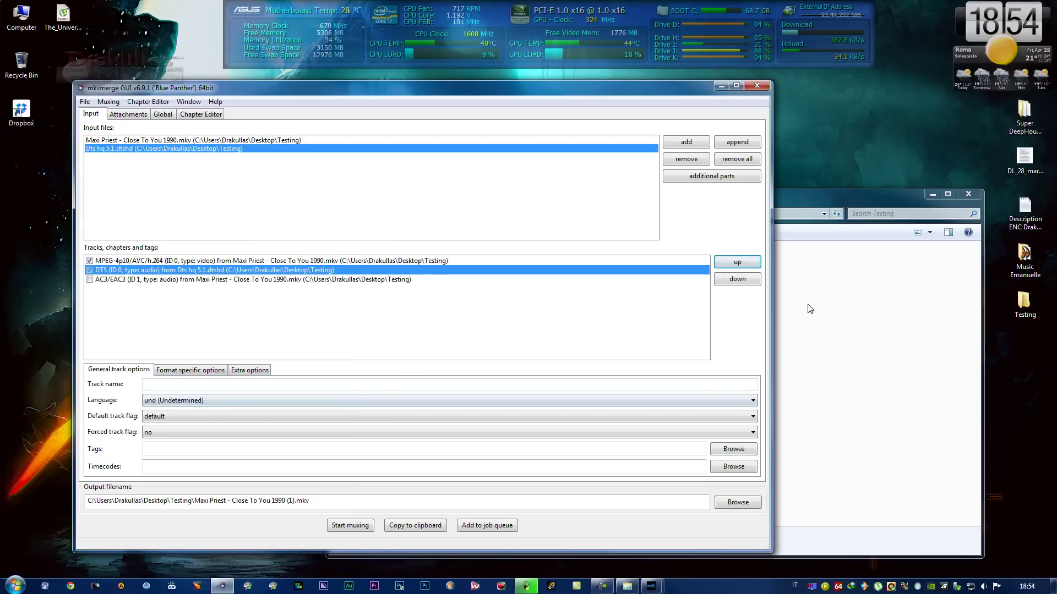
Add Dts hq 2.1.dtshd to the inputs, close the Testing folder and move the new DTS track above the AC3 track
click(627, 586)
click(397, 269)
drag(397, 270, 148, 187)
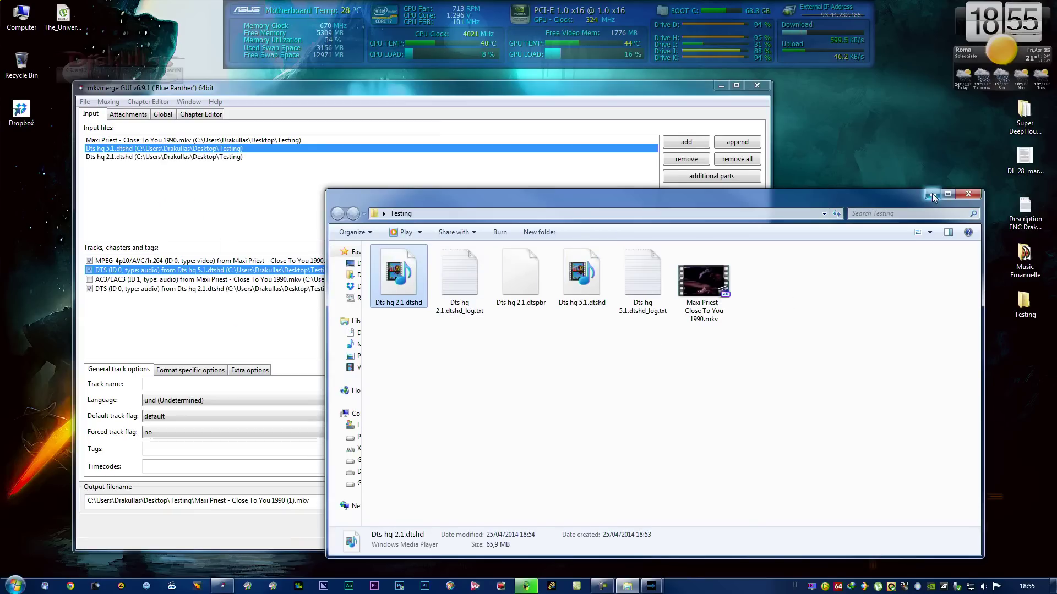
click(968, 194)
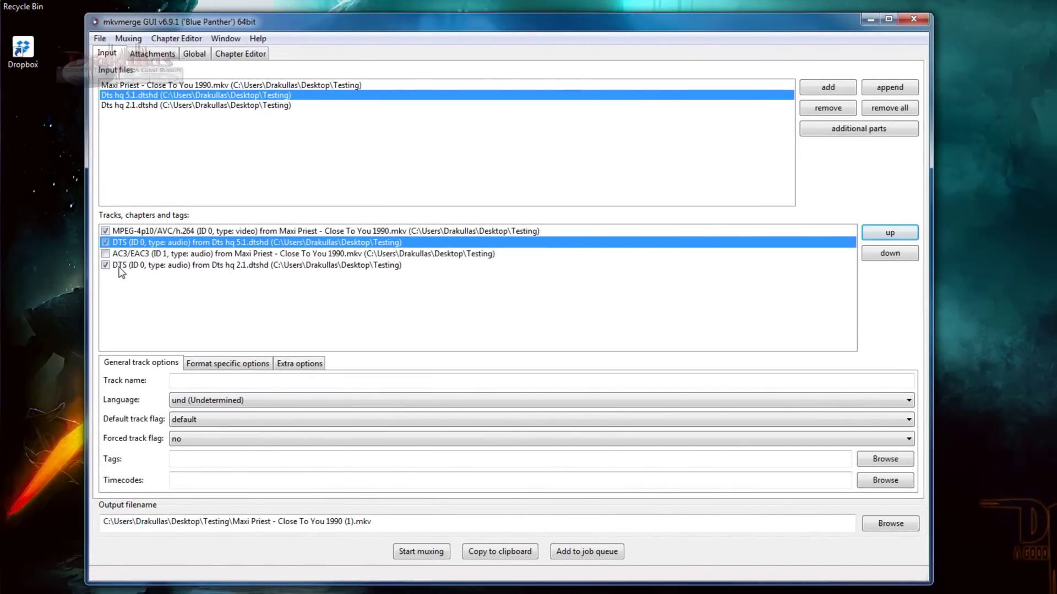
click(120, 268)
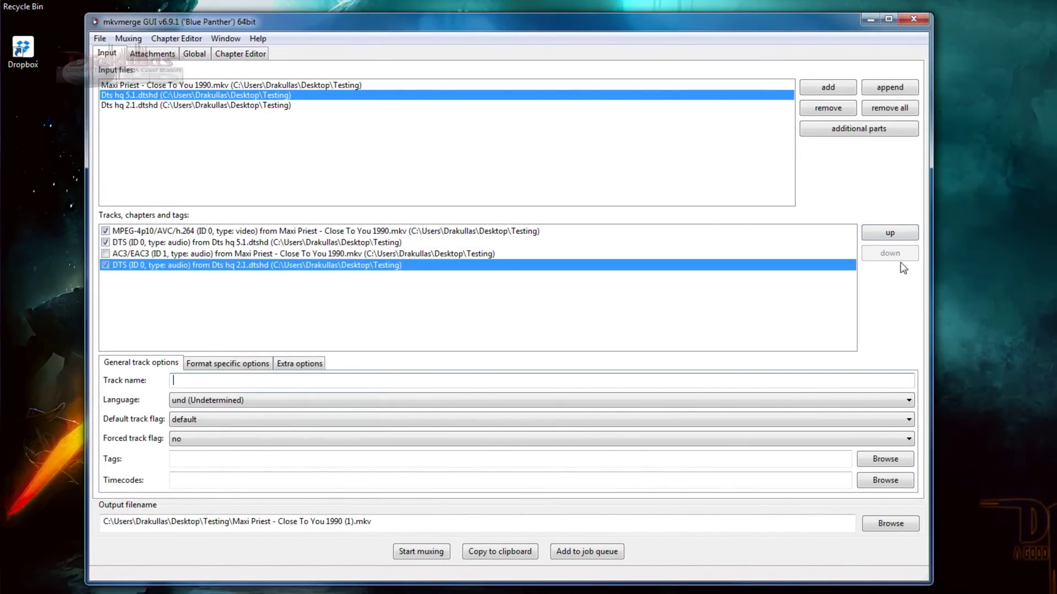
click(890, 233)
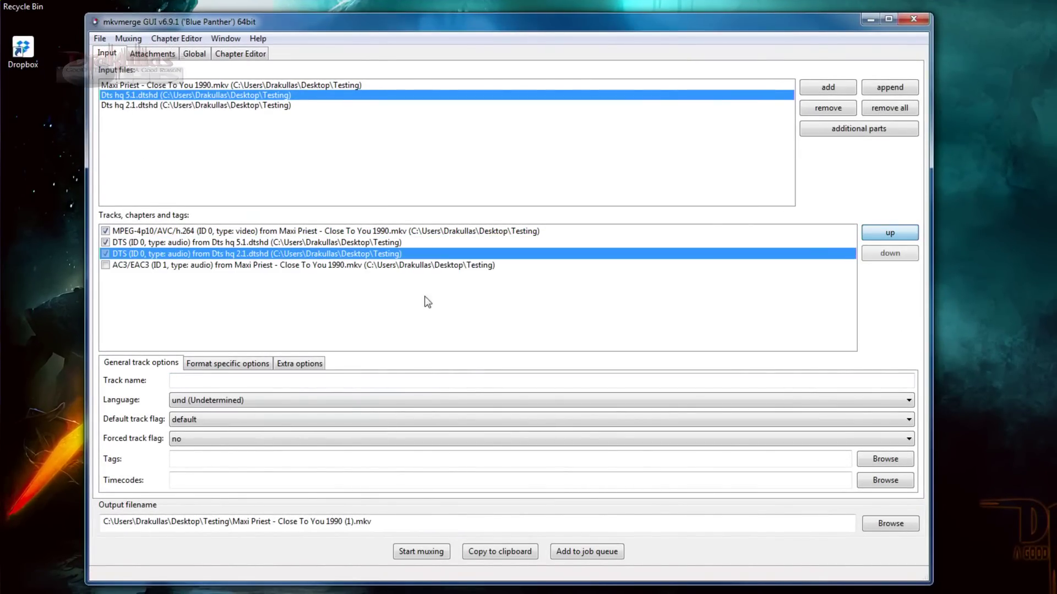
Set the language of the Dts hq 5.1 track to eng (English)
click(133, 243)
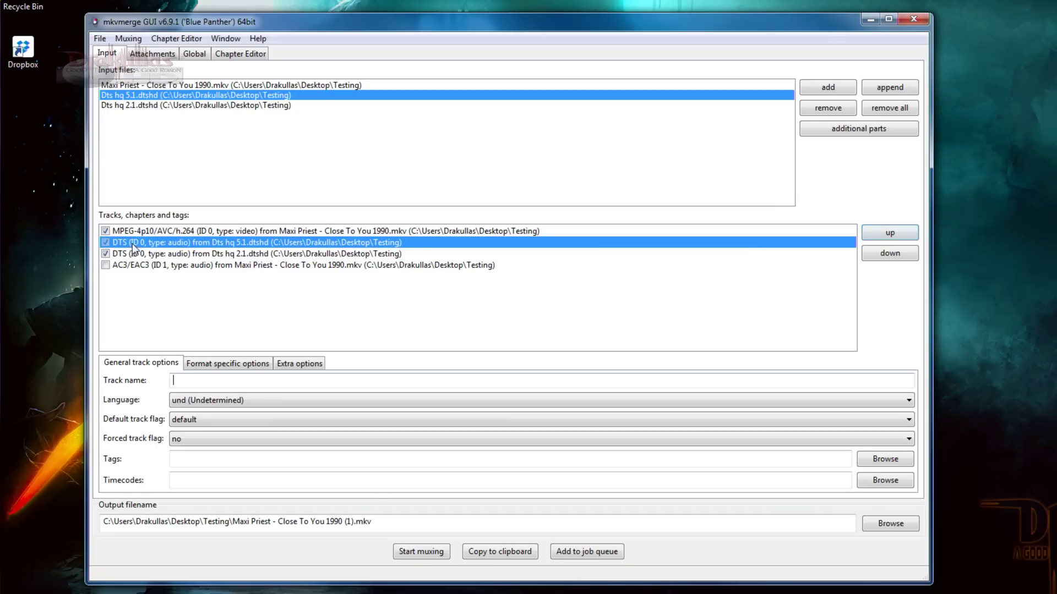
click(251, 401)
click(203, 117)
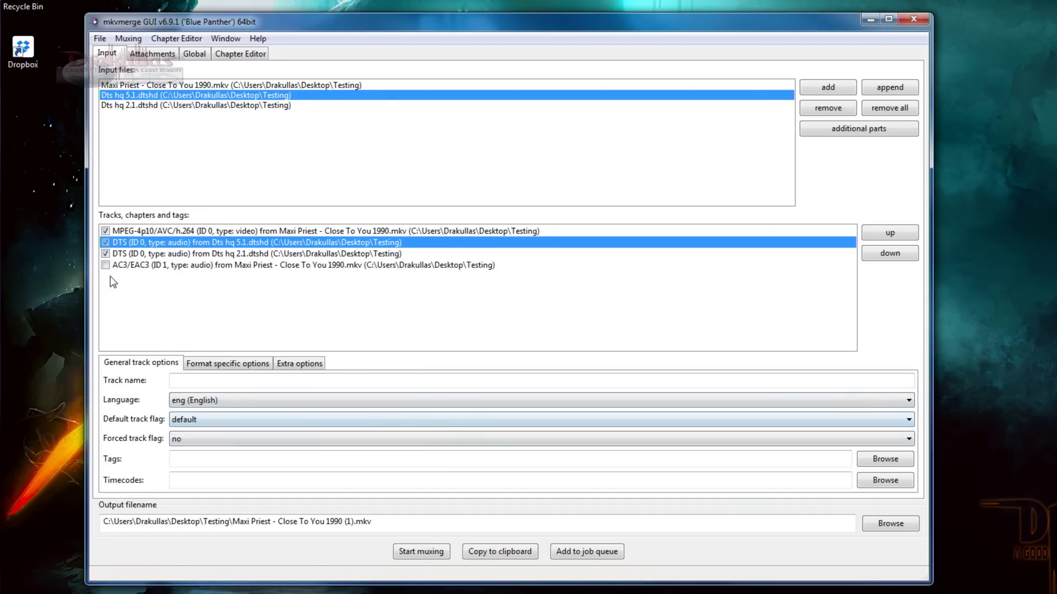
Set the Dts hq 2.1 track's language to eng (English) and choose its default track flag
click(135, 255)
click(191, 408)
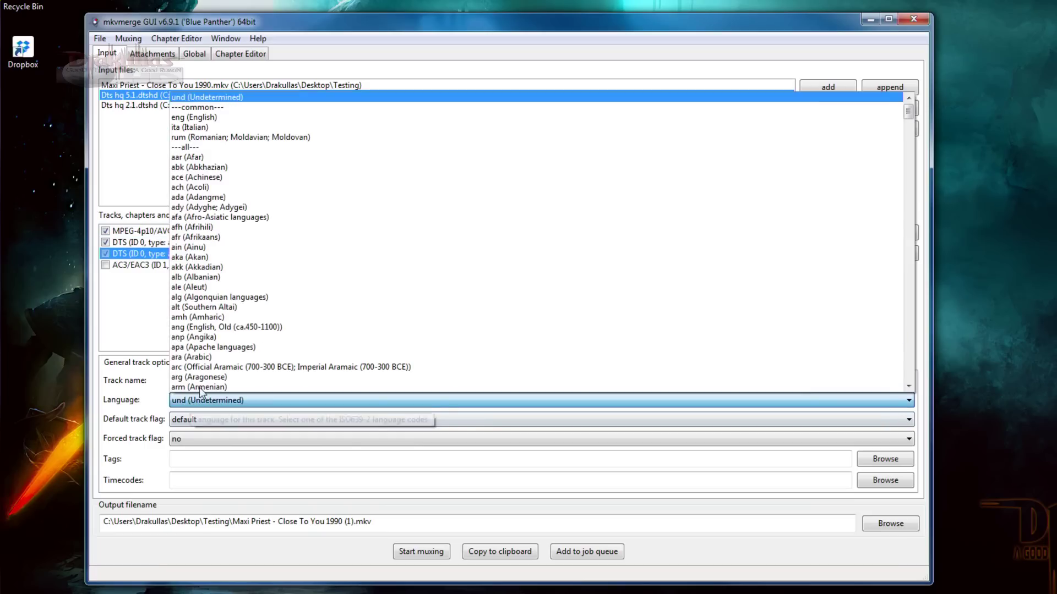
click(201, 118)
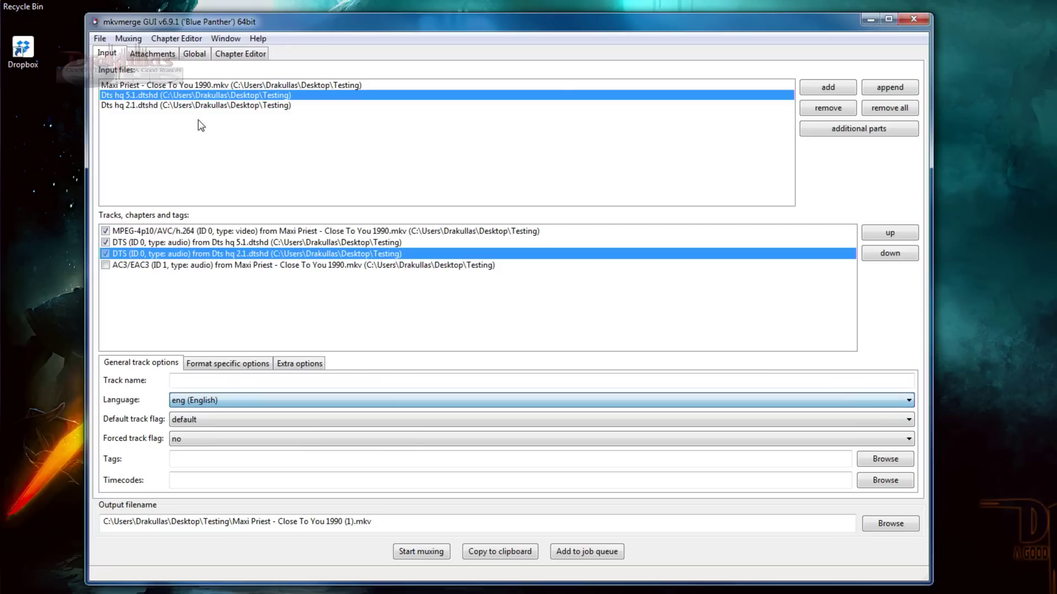
click(199, 421)
click(189, 453)
Set the video track's language to eng (English), keeping its default track flag at yes
click(143, 230)
click(196, 400)
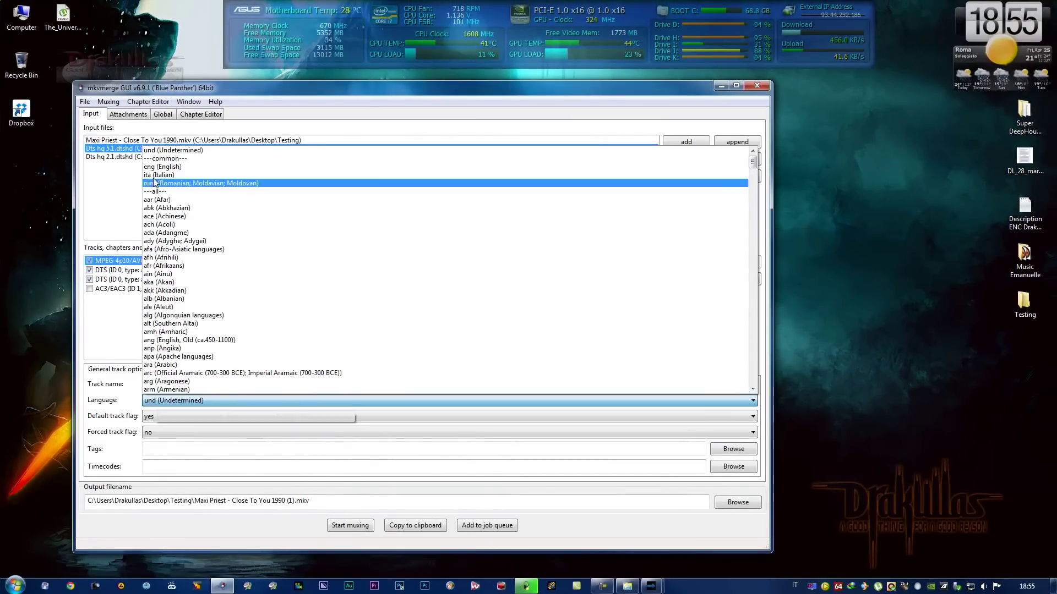
click(158, 166)
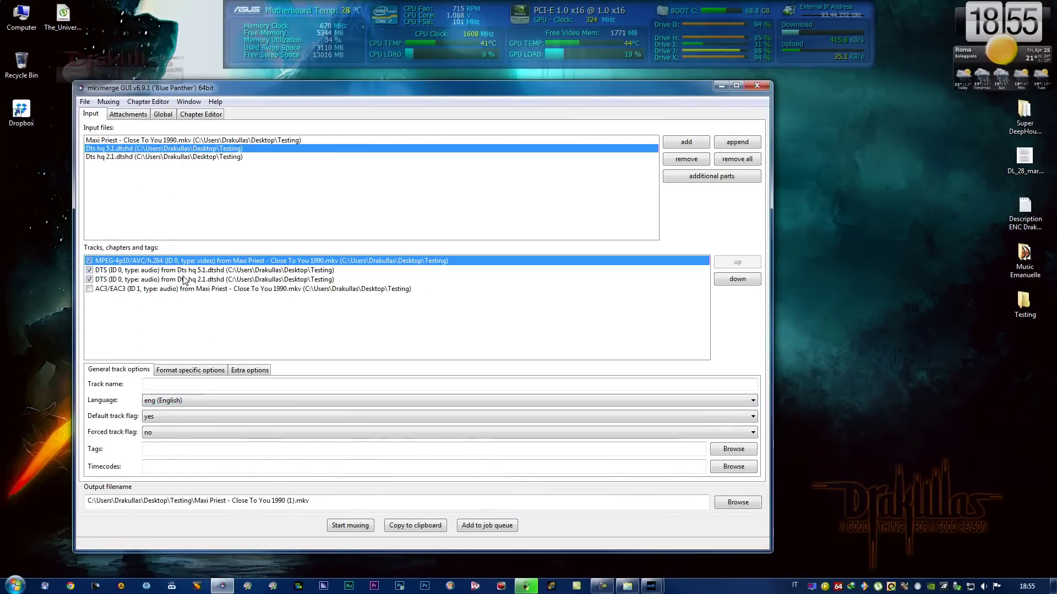
click(166, 422)
click(167, 429)
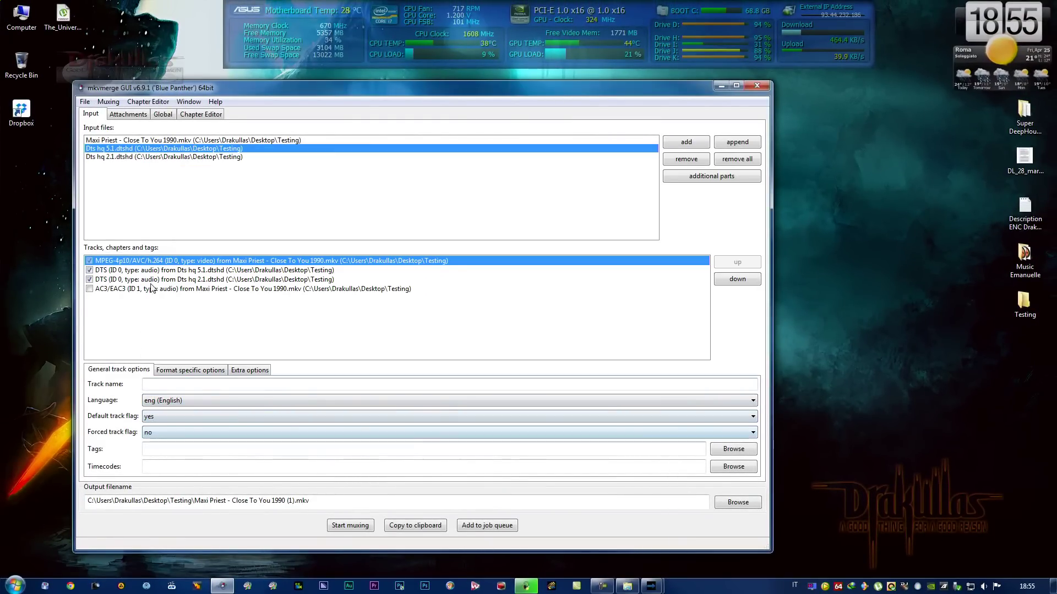
Open the Description ENC text file from the desktop in Notepad and place its window beside the mkvmerge track list
double_click(1024, 212)
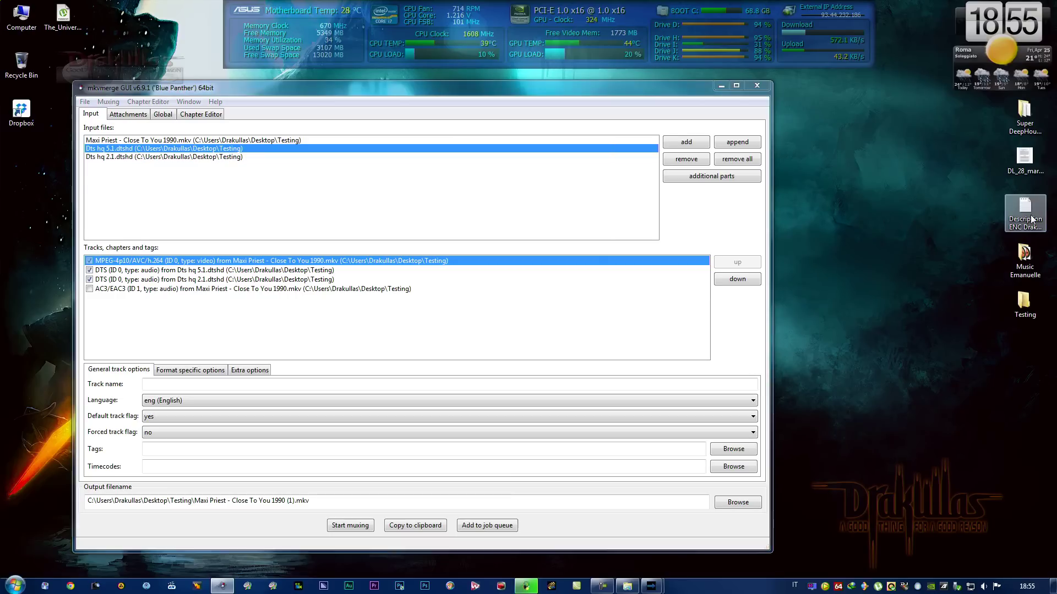
drag(791, 215, 388, 215)
drag(240, 147, 851, 146)
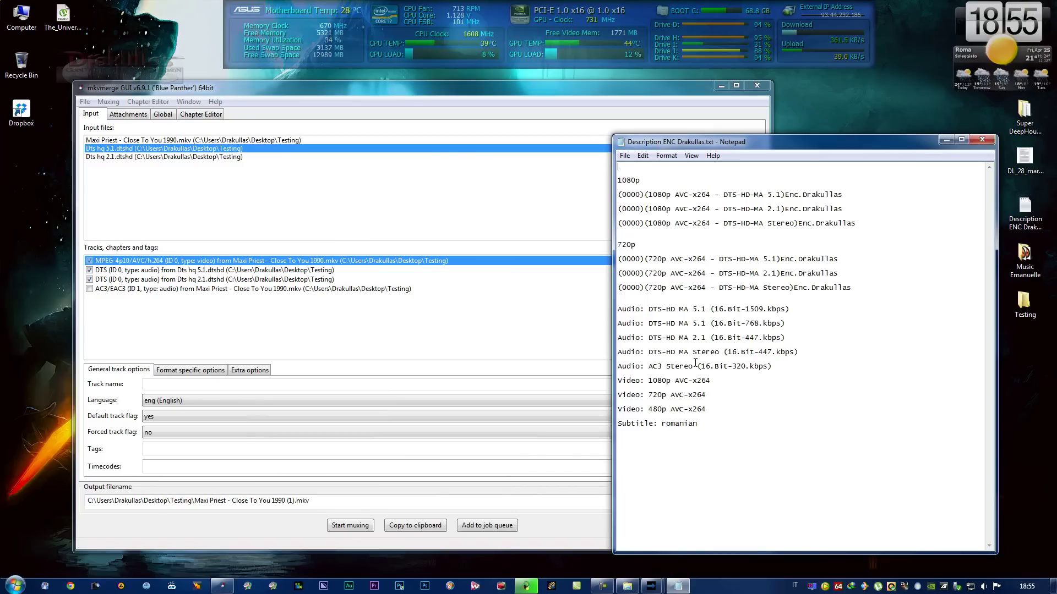
Copy the line "Video: 1080p AVC-x264" from the Notepad text and paste it as the video track's name in mkvmerge
drag(701, 381, 618, 380)
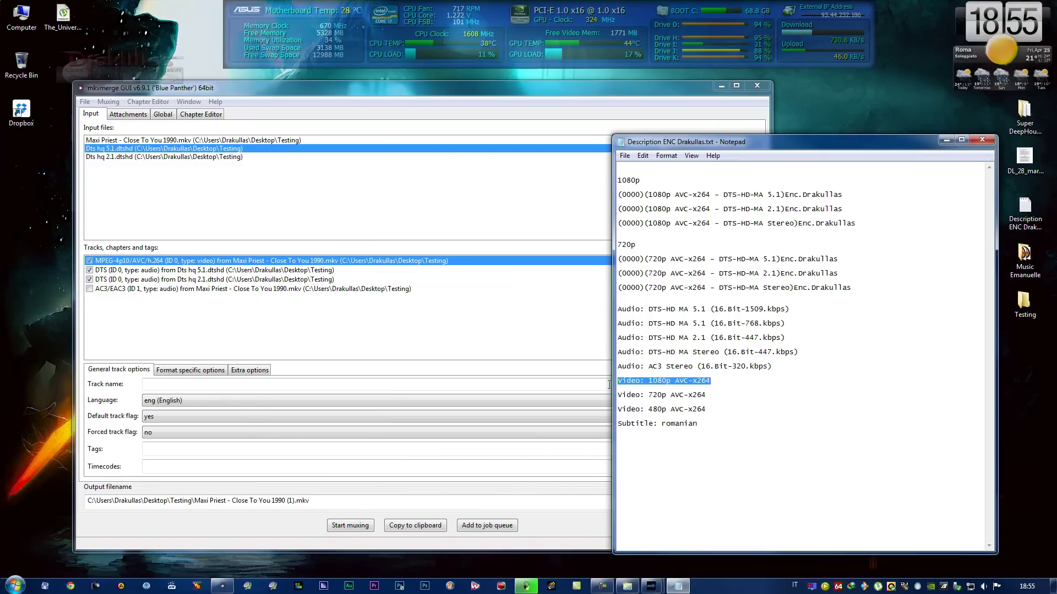
right_click(630, 381)
click(656, 417)
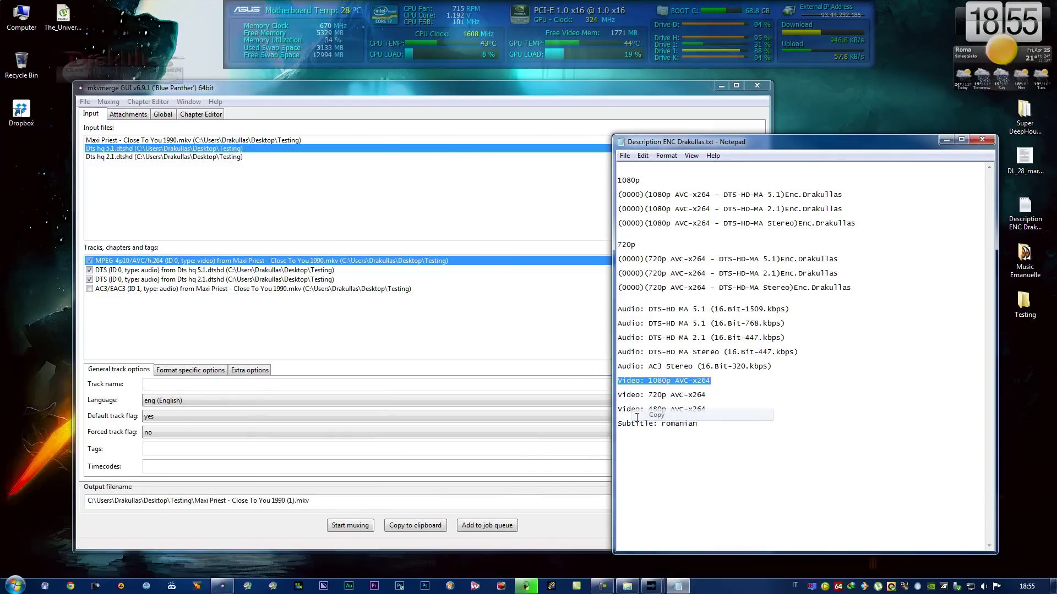
right_click(169, 386)
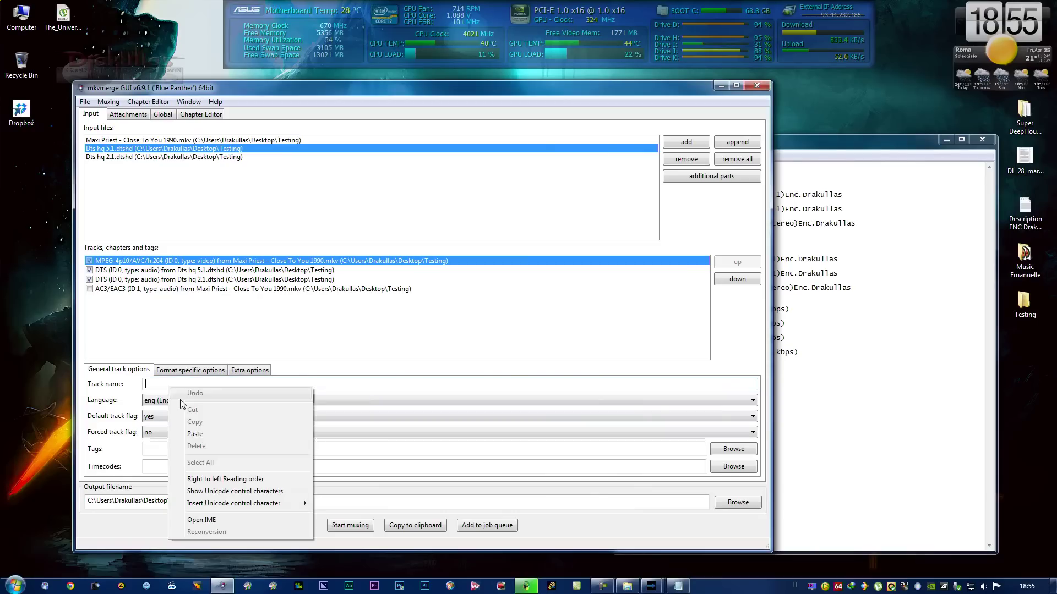
click(200, 435)
click(787, 385)
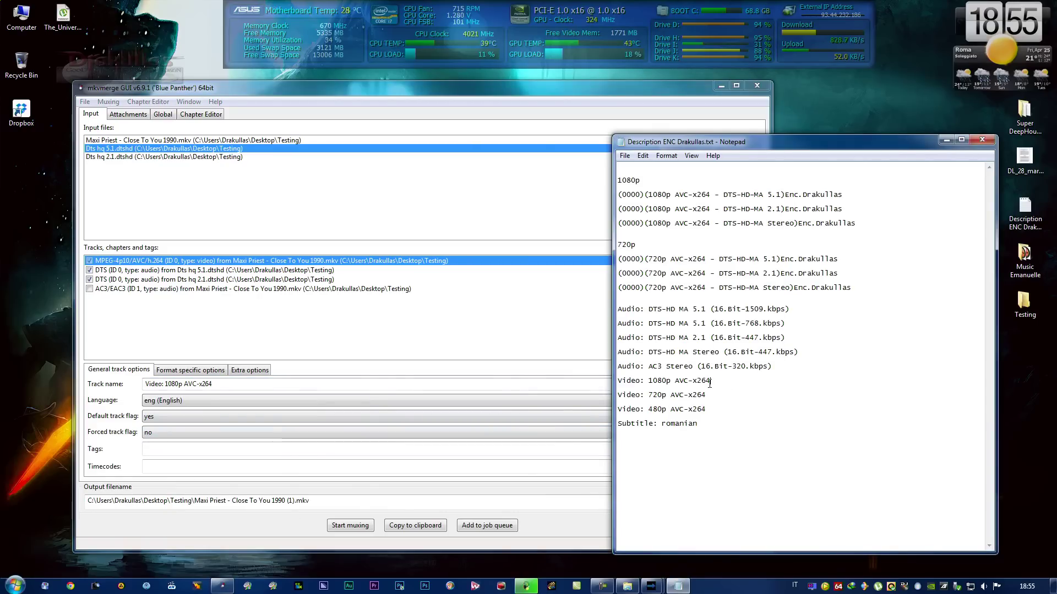
Name the Dts hq 5.1 track with the line "Audio: DTS-HD MA 5.1 (16.Bit-1509.kbps)" copied from the Notepad text
click(107, 271)
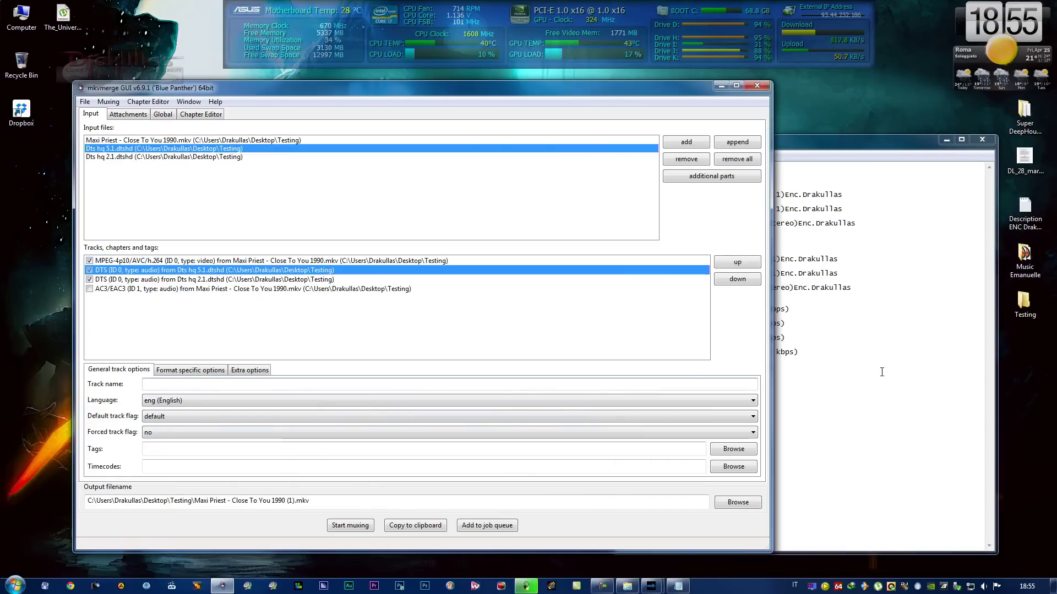
click(797, 353)
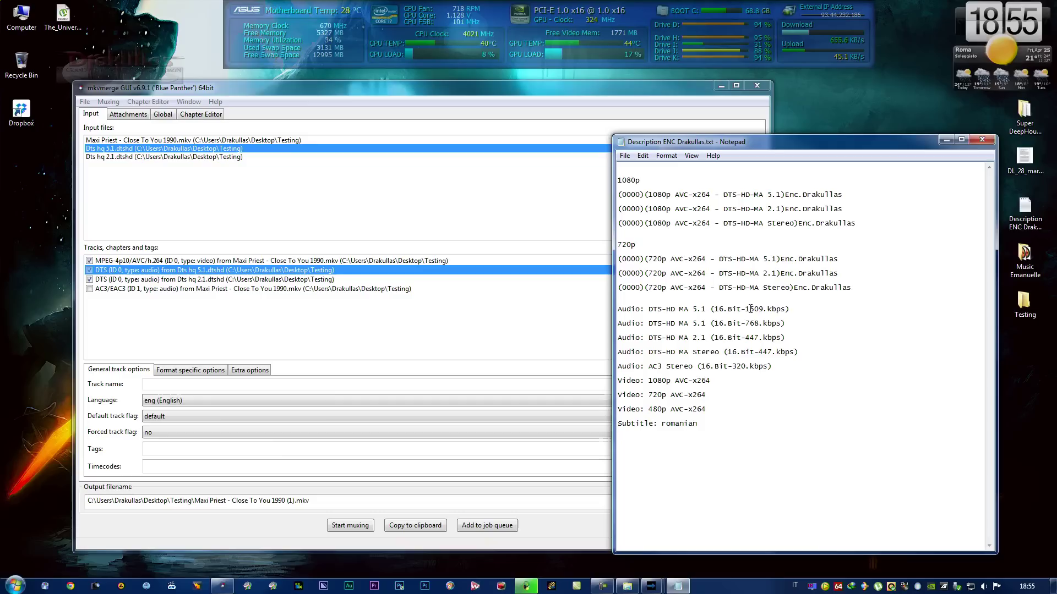
drag(788, 309, 614, 310)
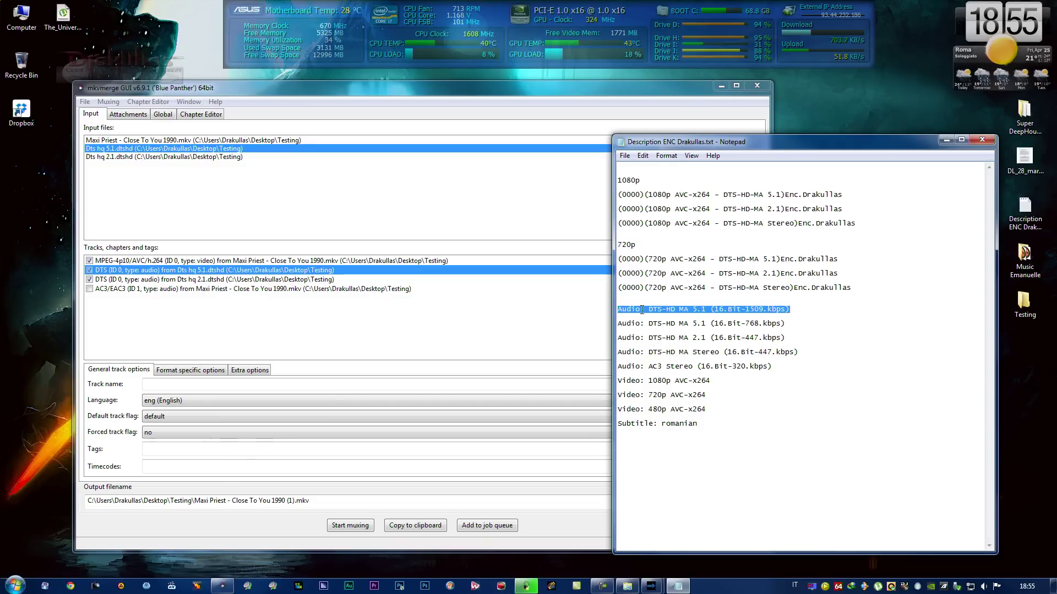
right_click(642, 310)
click(668, 349)
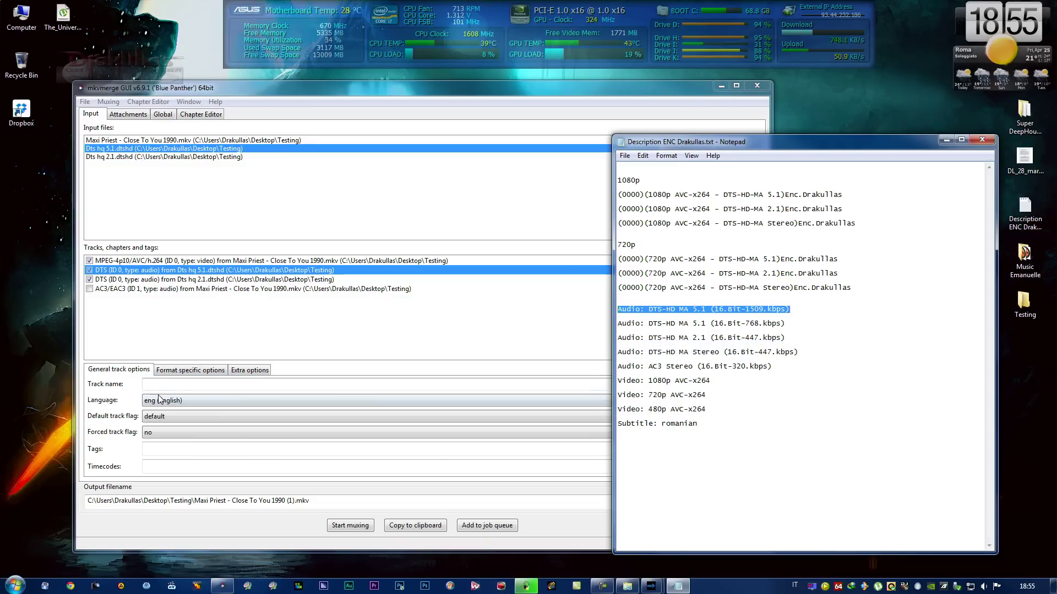
click(162, 385)
right_click(169, 385)
click(199, 435)
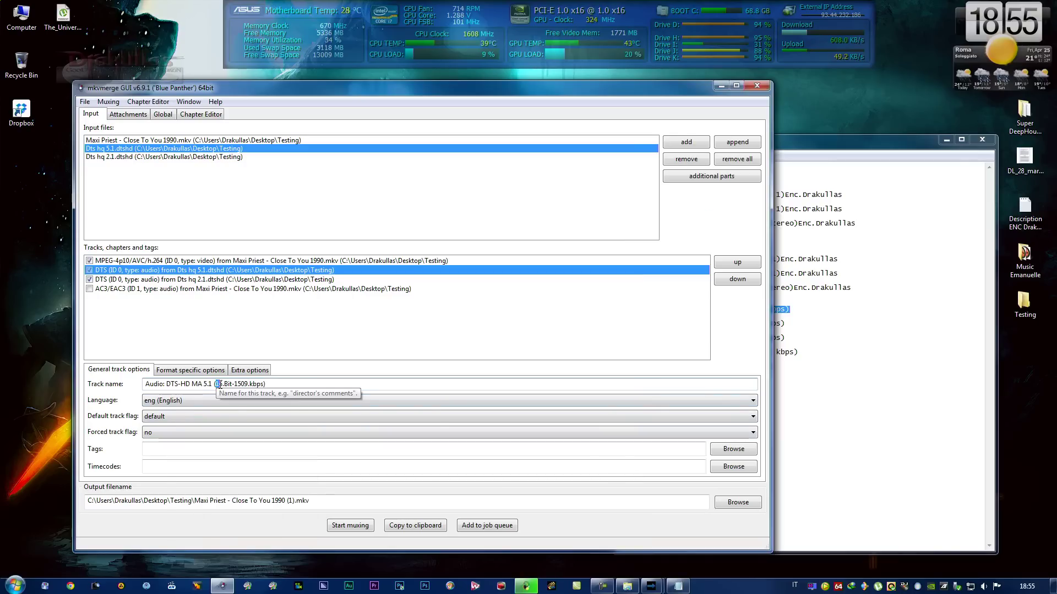
In the Dts hq 5.1 track's name, change the bit depth to 24 and remove the bit rate number
key(BackSpace)
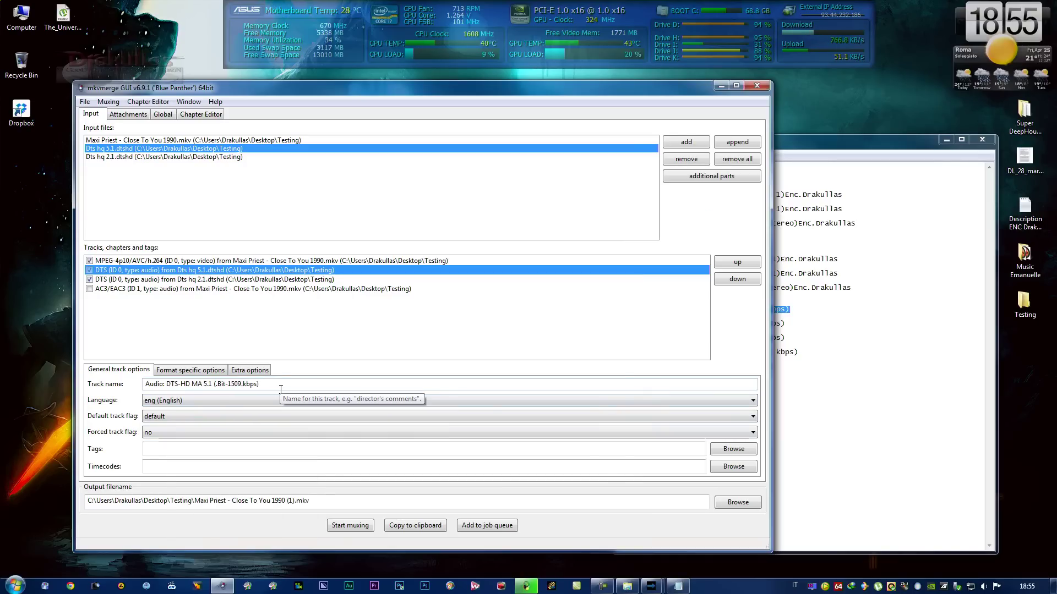
text(24)
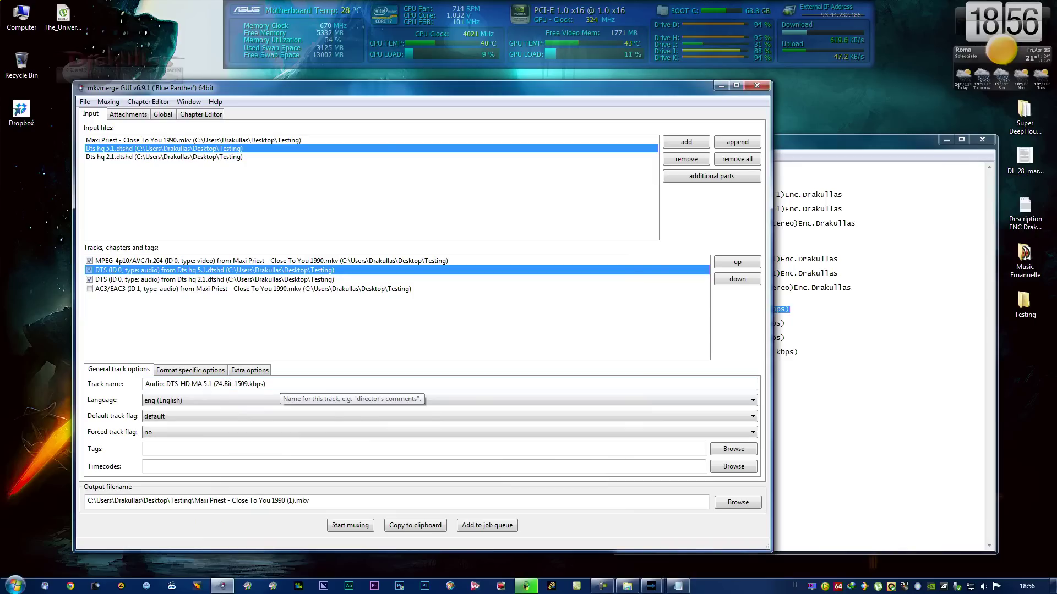
key(Right)
key(Right)
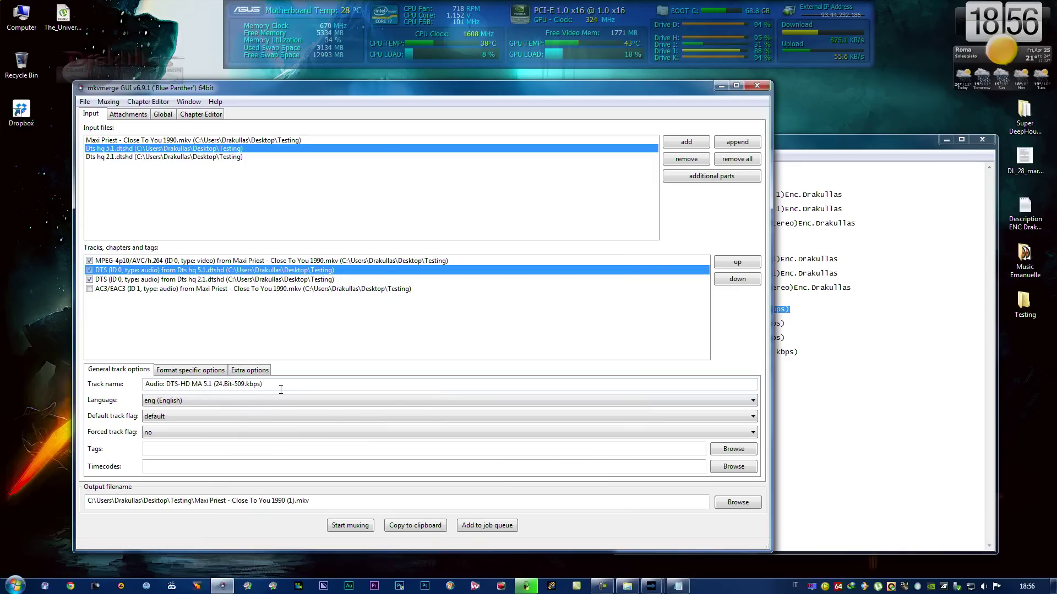
key(Delete)
key(Delete)
key(Delete)
Switch to DTS-HD Master Audio Suite, set the stream type to High Resolution Audio with a 2814 kbps bit rate, and minimize the encoder
click(611, 531)
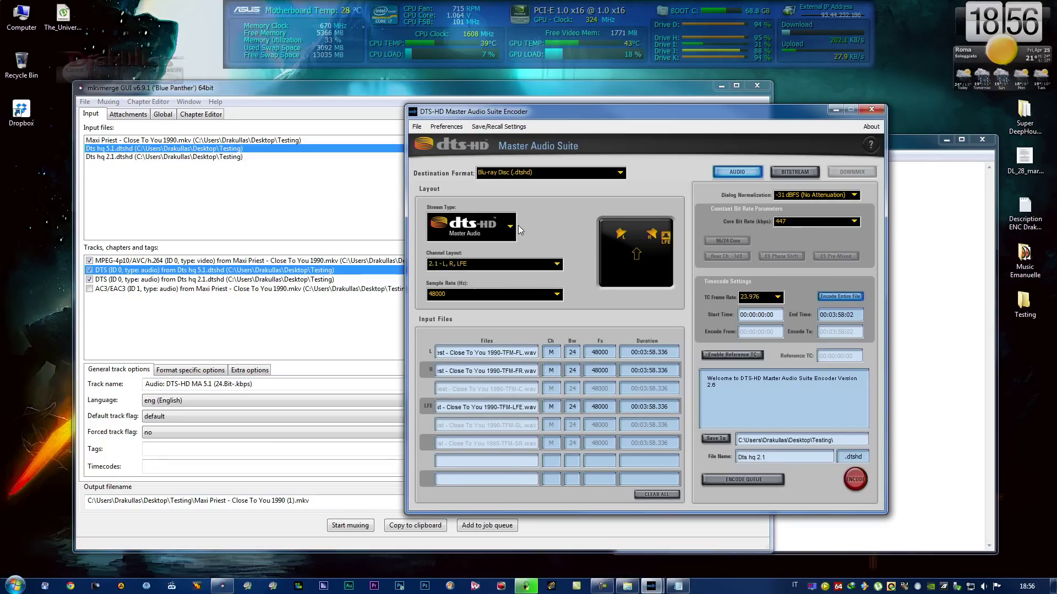
click(510, 227)
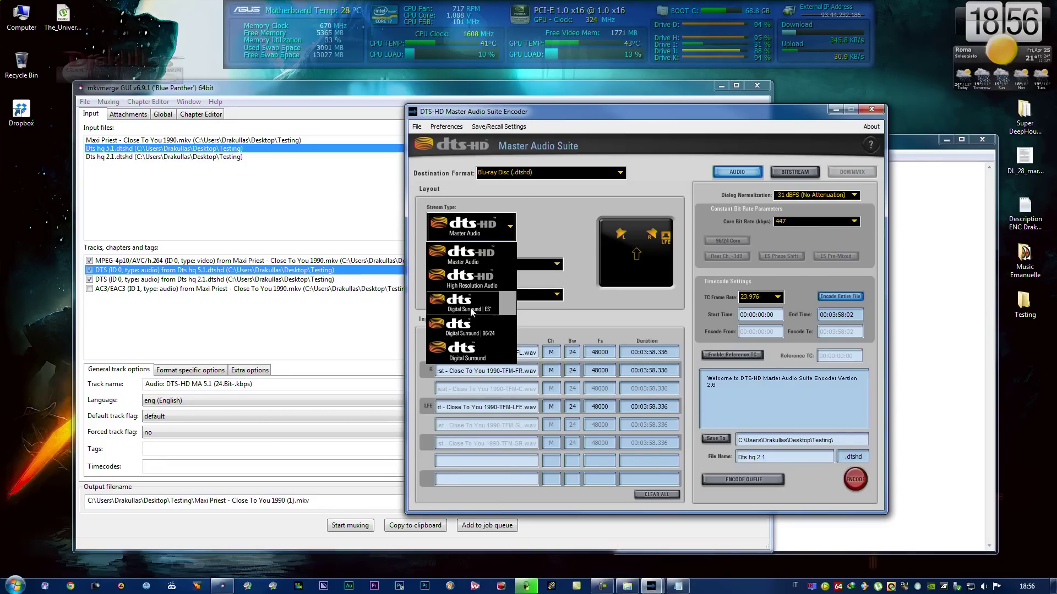
click(472, 279)
click(814, 222)
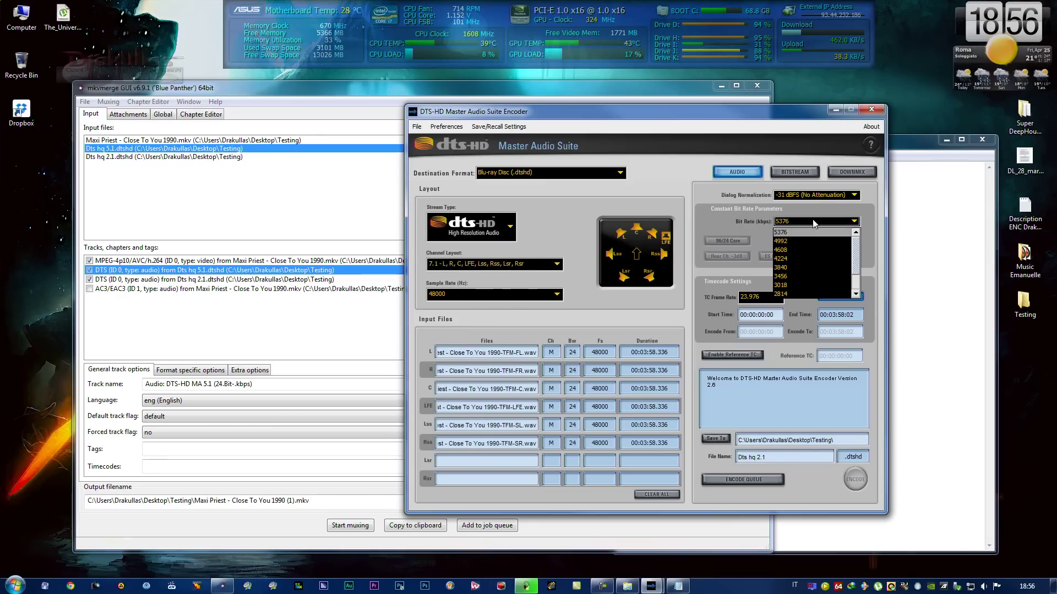
click(798, 293)
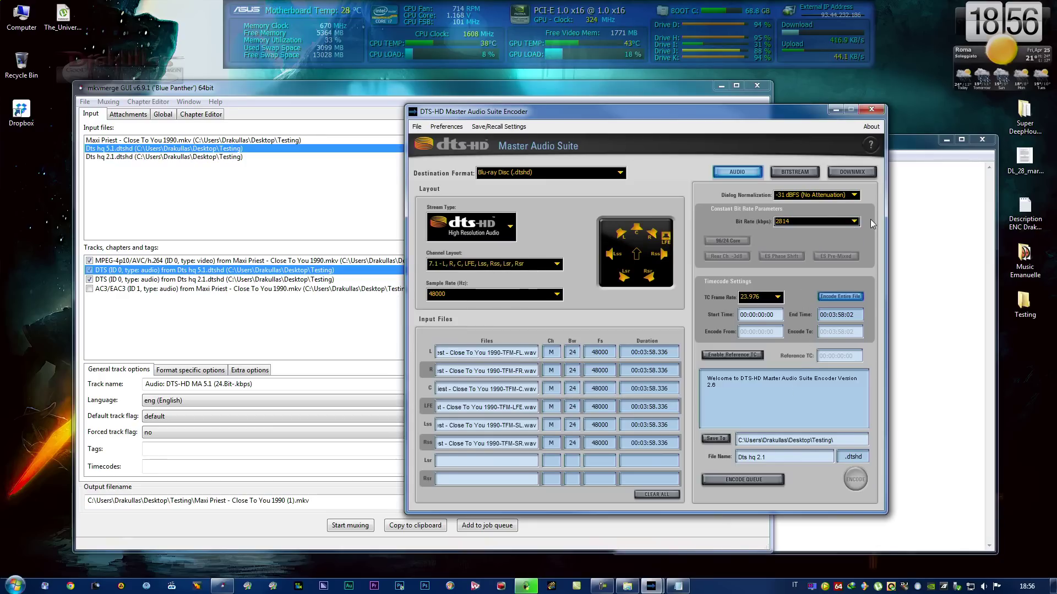
click(836, 109)
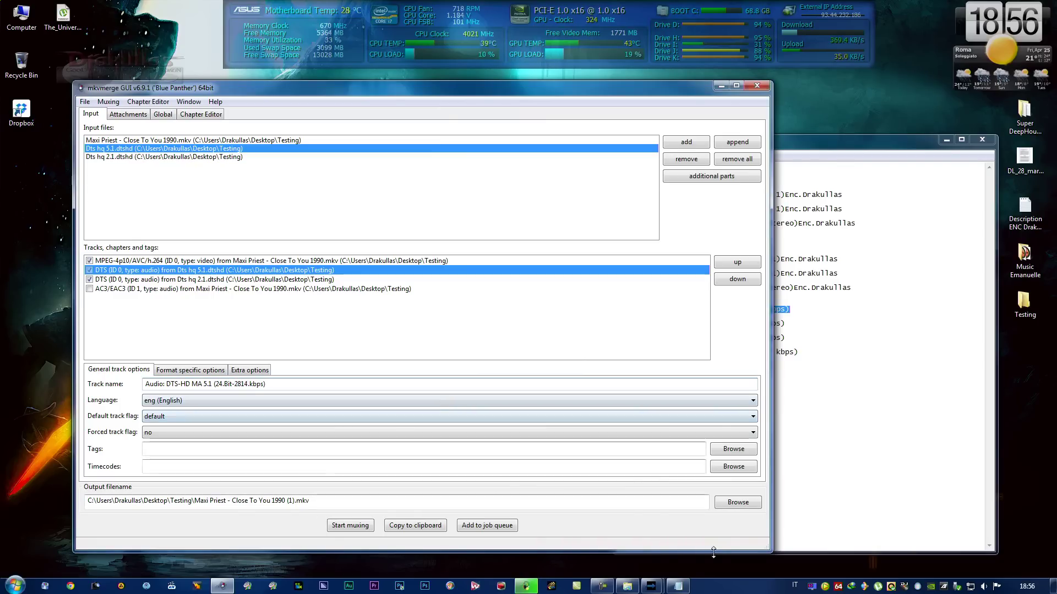
Set the DTS-HD encoder to the 5.1 - L, R, C, LFE, Ls, Rs layout at 2046 kbps and enter 2046 in the mkvmerge 5.1 track name
click(651, 586)
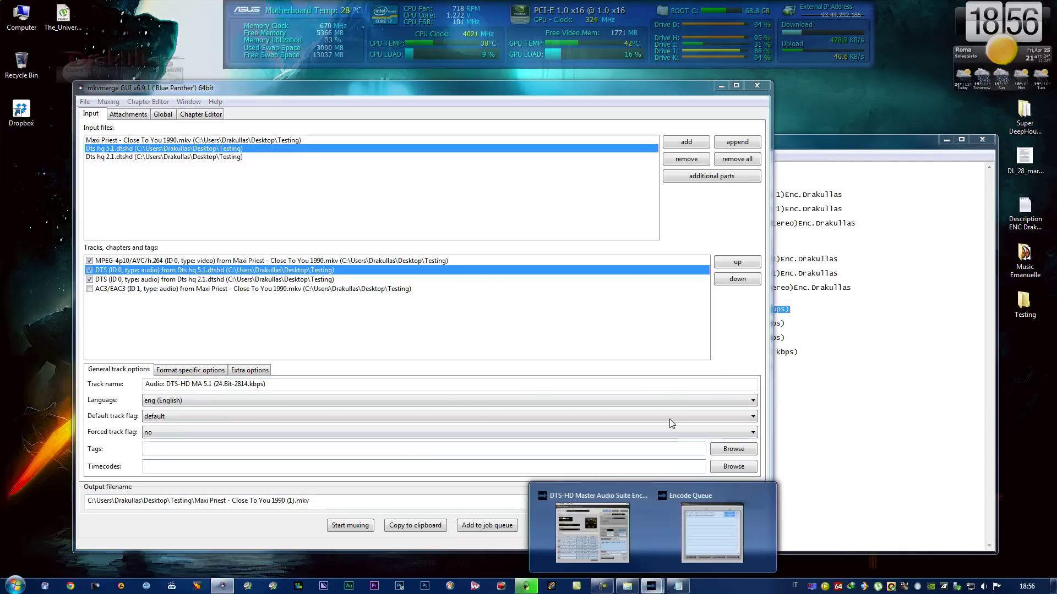
click(617, 518)
click(518, 269)
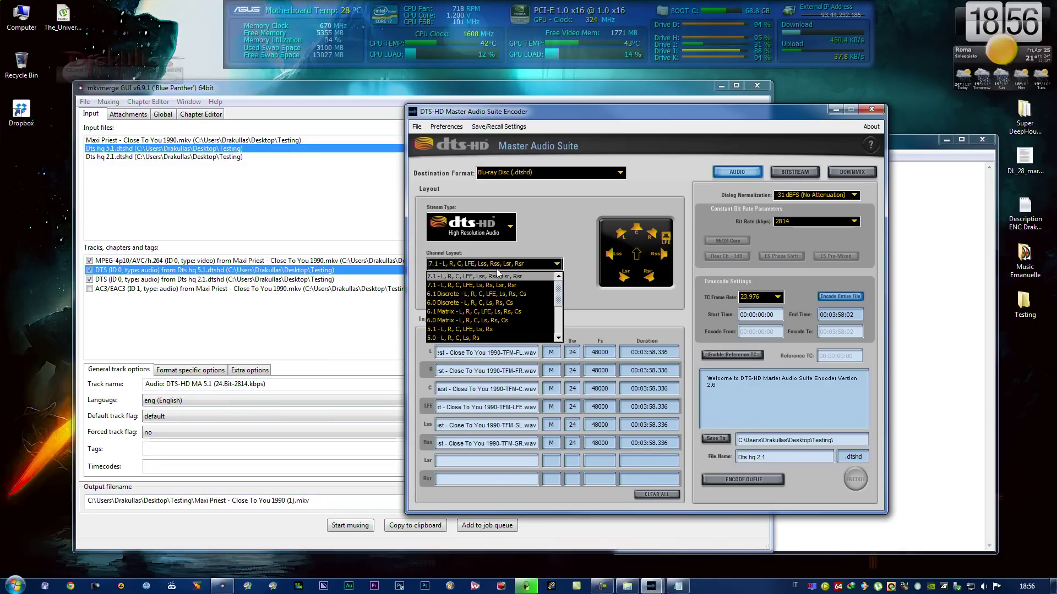
click(470, 330)
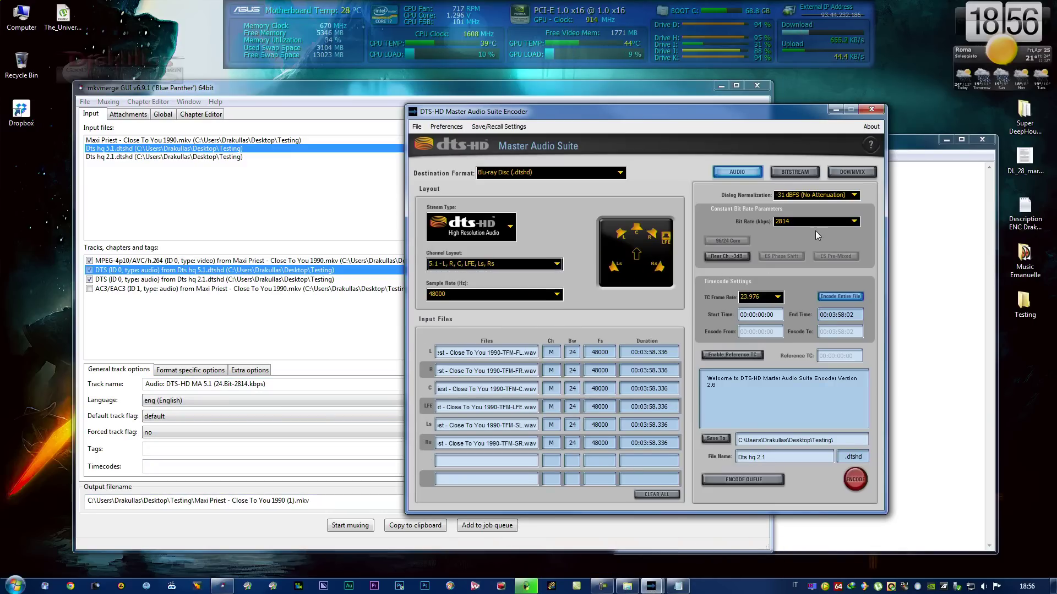
click(816, 226)
click(806, 285)
click(836, 110)
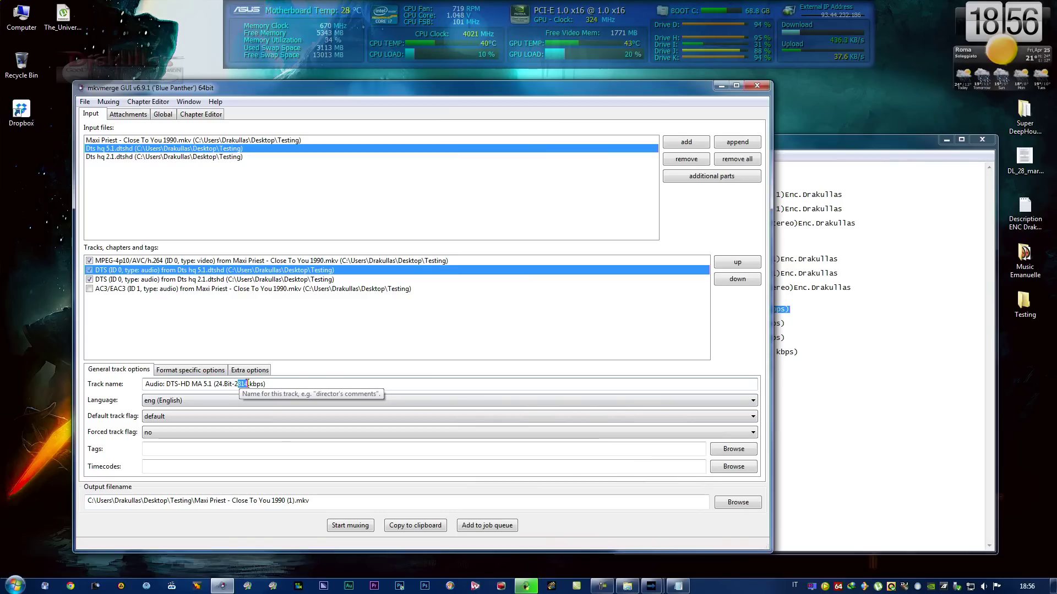
text(046)
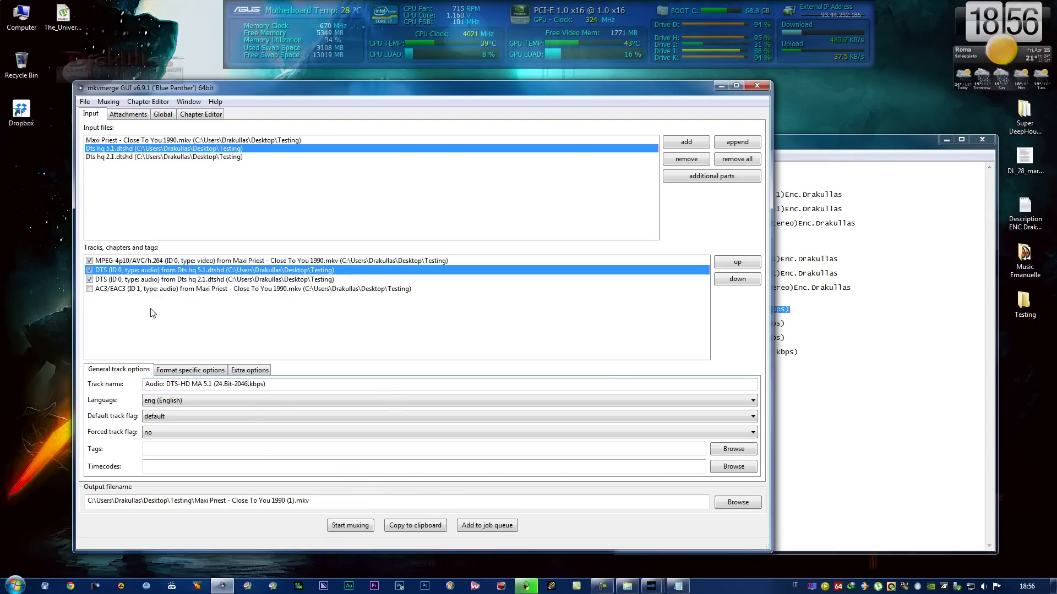
Copy the 5.1 track's name to the Dts hq 2.1 track and change its channel count to 2.1
triple_click(167, 389)
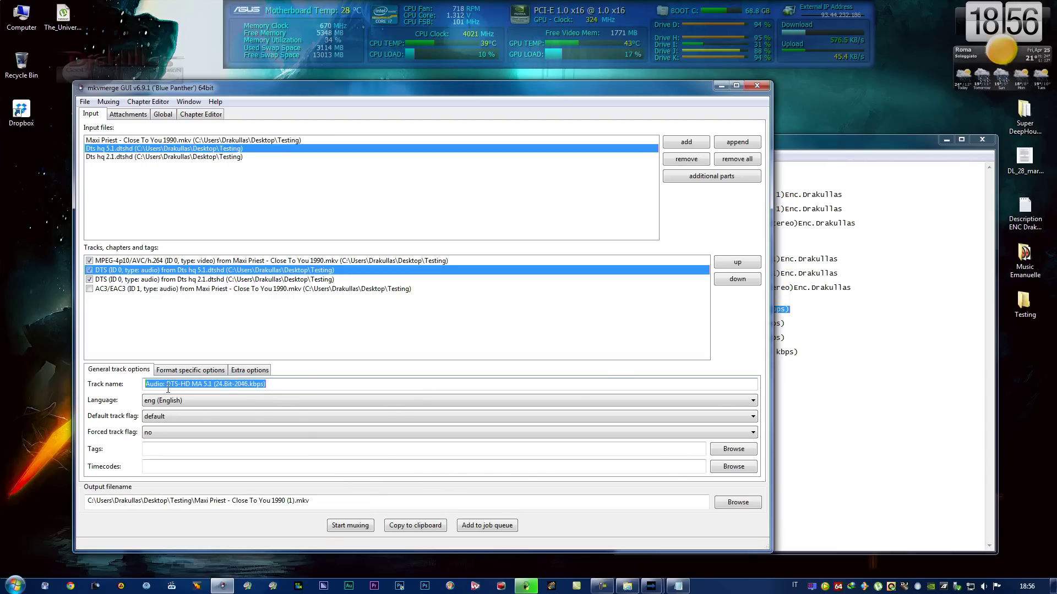
right_click(171, 386)
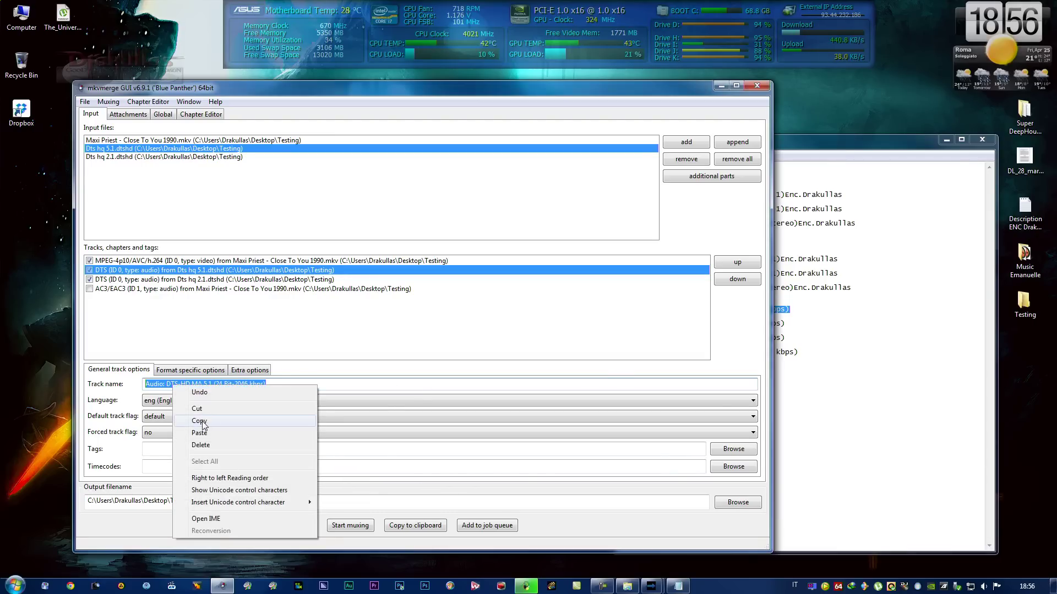
click(199, 421)
click(215, 279)
right_click(159, 387)
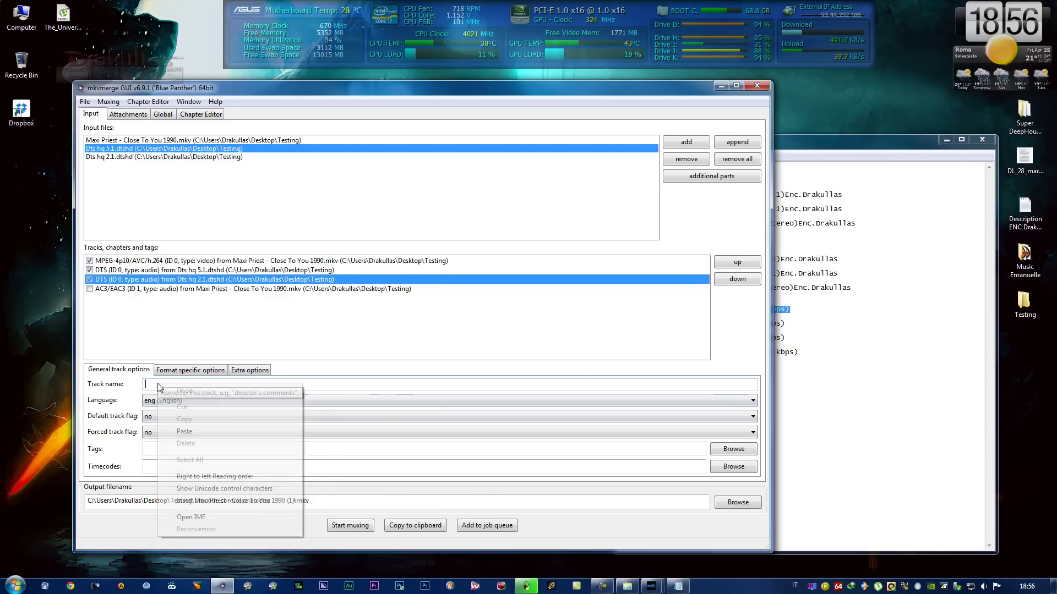
click(185, 432)
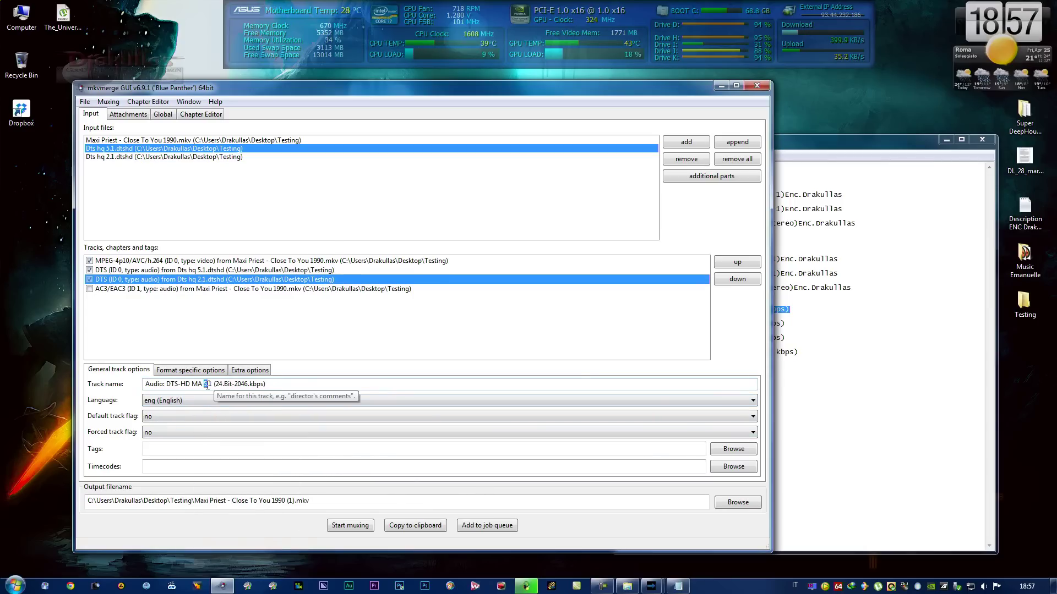
text(.)
Return to the DTS-HD encoder and set the stream type to Master Audio, the layout to 2.1 - L, R, LFE and the core bit rate to 447
drag(236, 384, 248, 385)
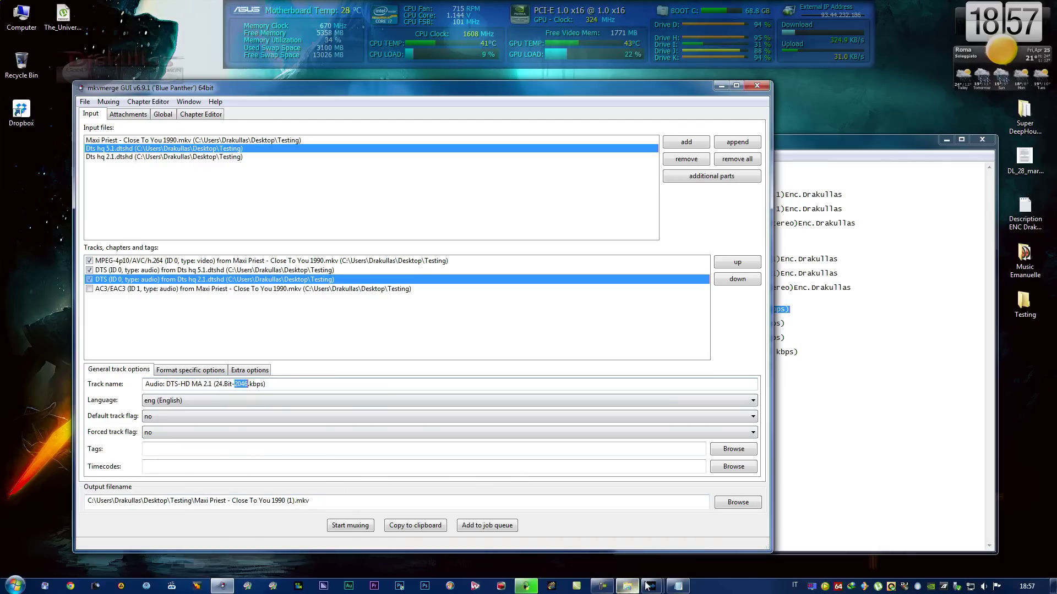
mouse_move(649, 587)
click(592, 520)
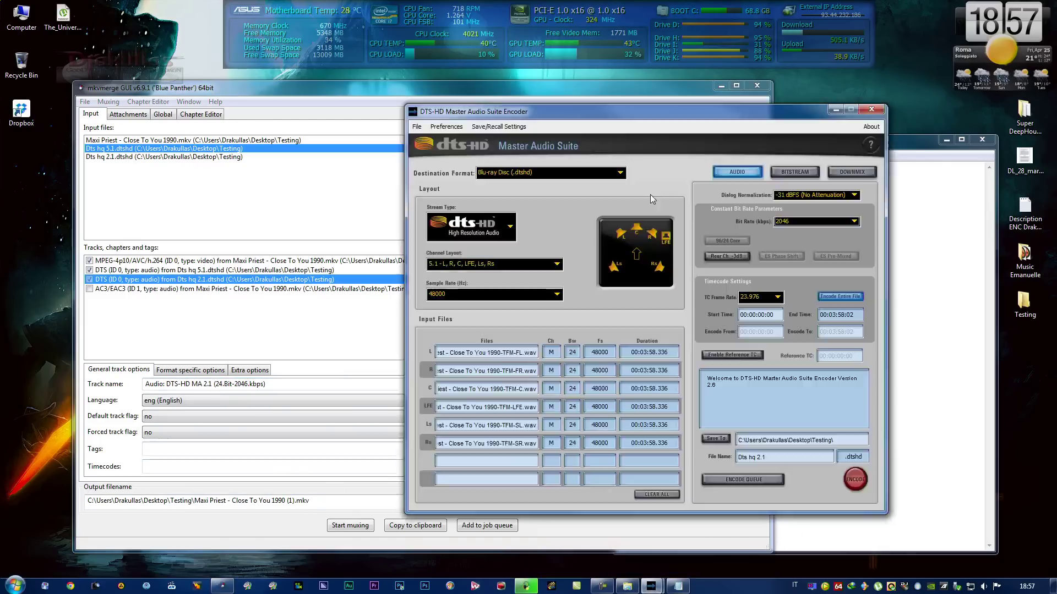
click(491, 226)
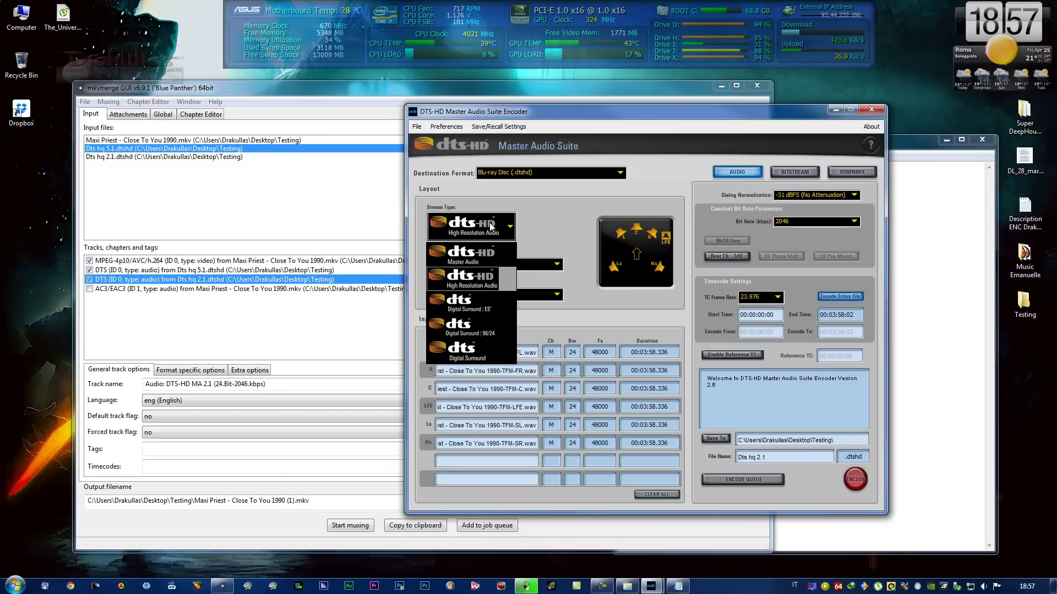
click(471, 255)
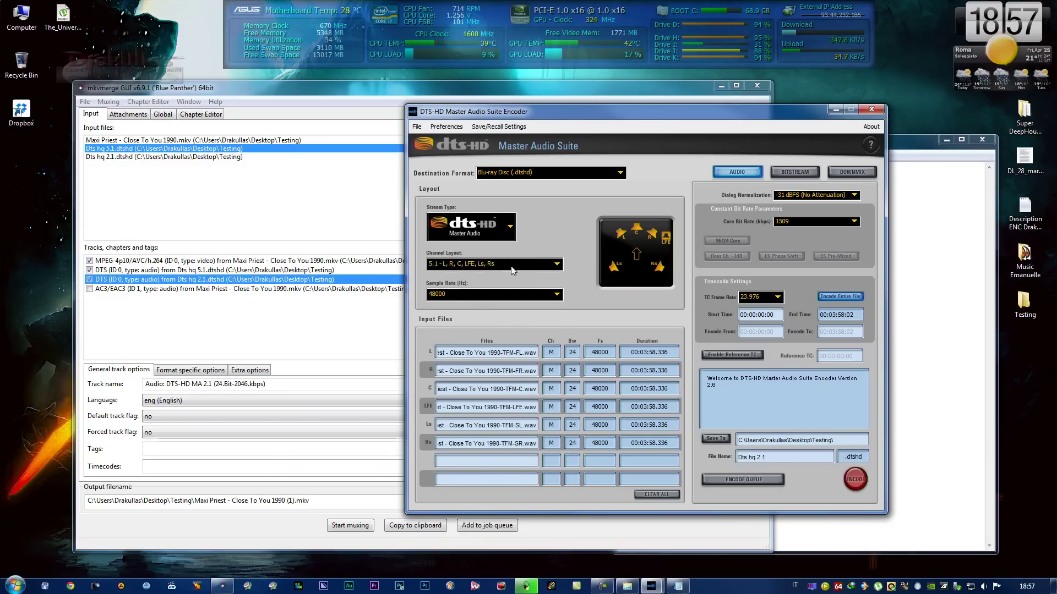
click(484, 264)
scroll(491, 329, down, 2)
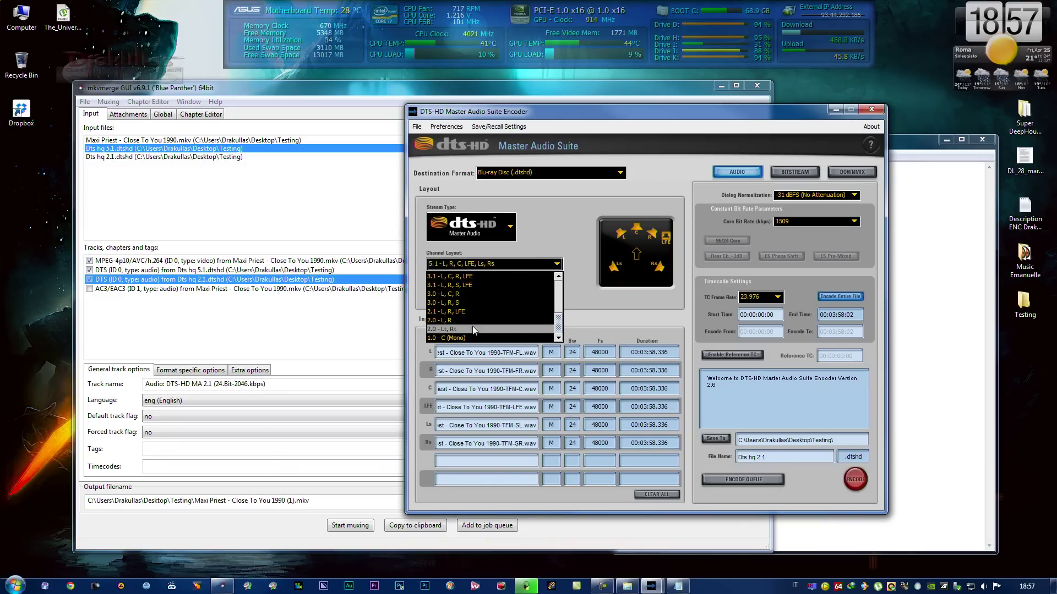
click(470, 312)
click(822, 222)
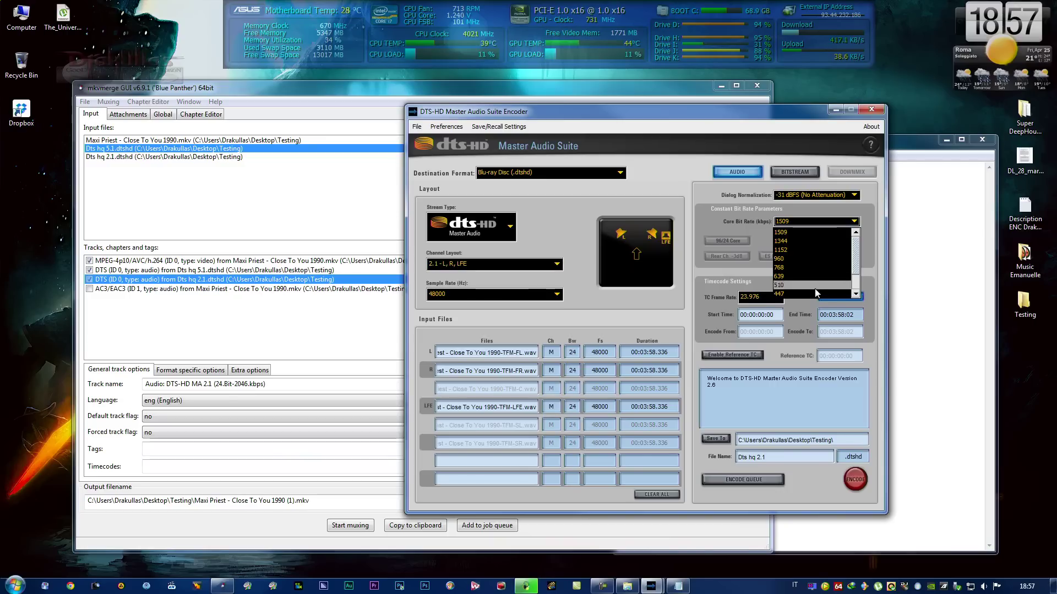
click(809, 292)
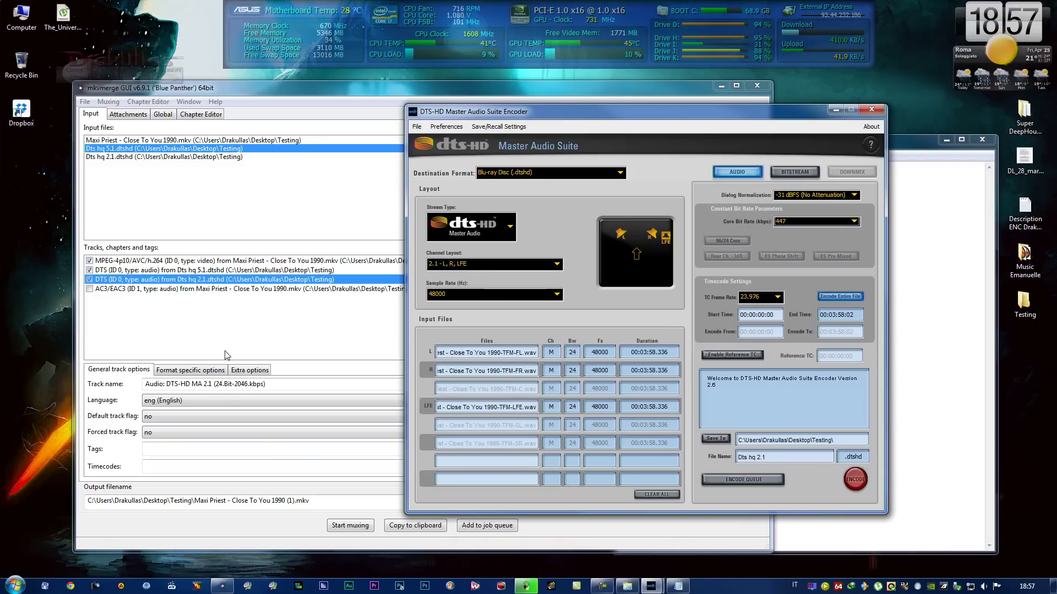
Switch to mkvmerge and set the bit rate in the Dts hq 2.1 track's name to 447
double_click(241, 383)
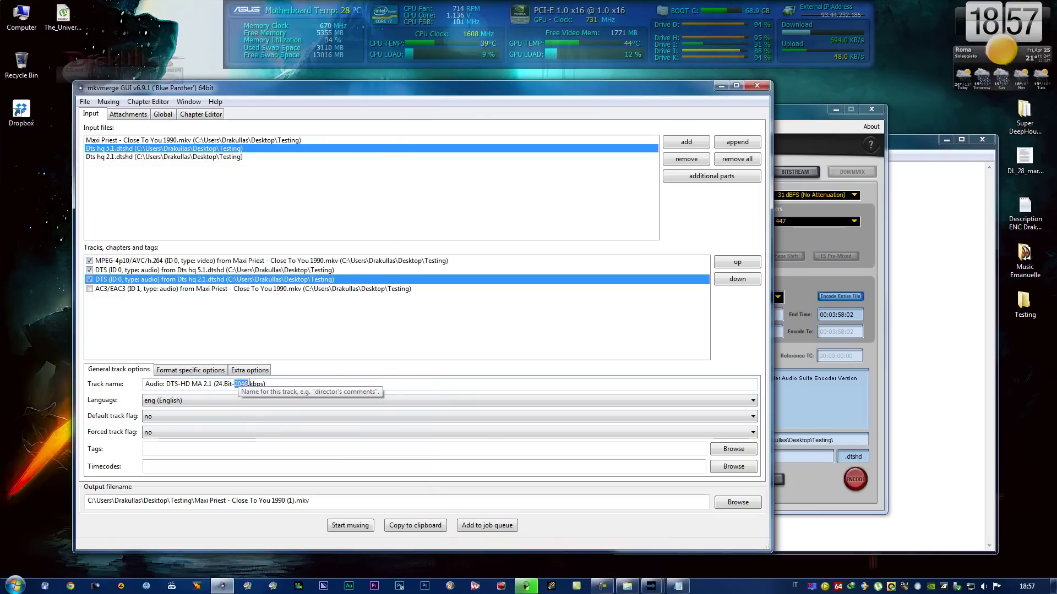
text(44)
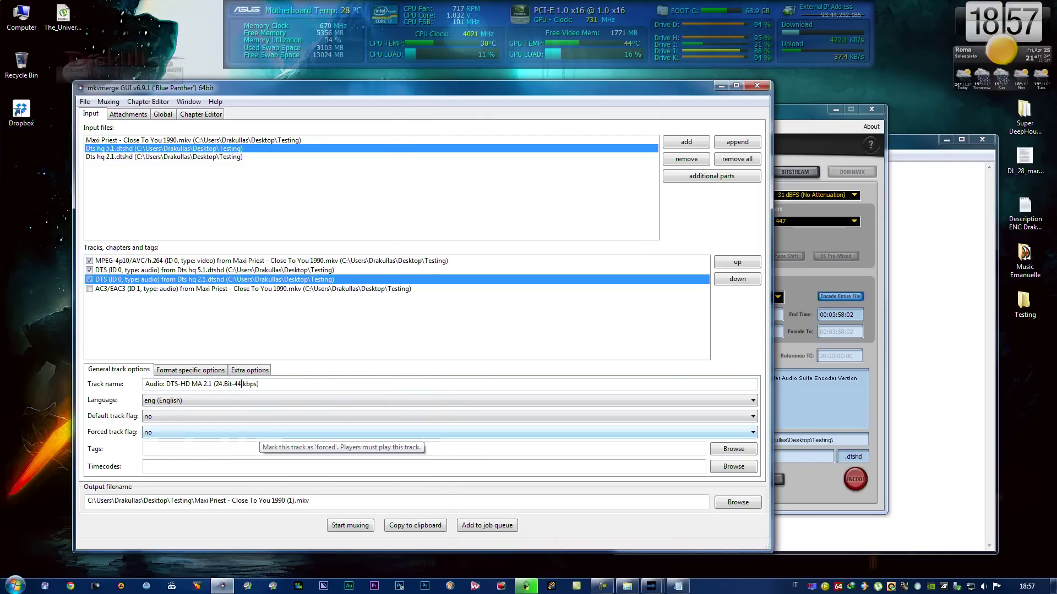
text(7.)
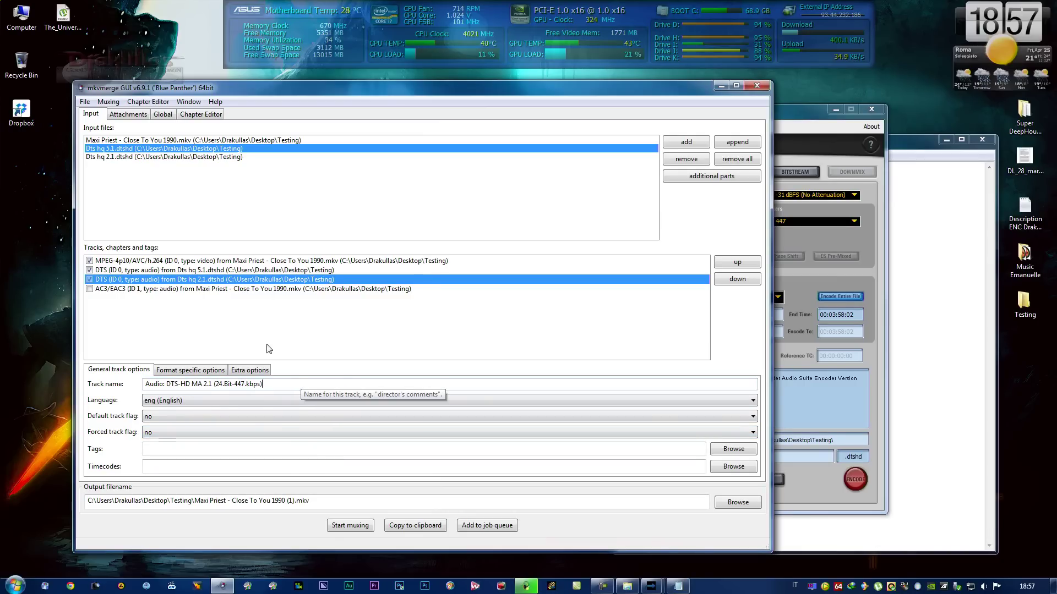
Open mkvmerge's global options and select the base name of Maxi Priest - Close To You 1990.mkv in the Testing folder for copying
click(162, 115)
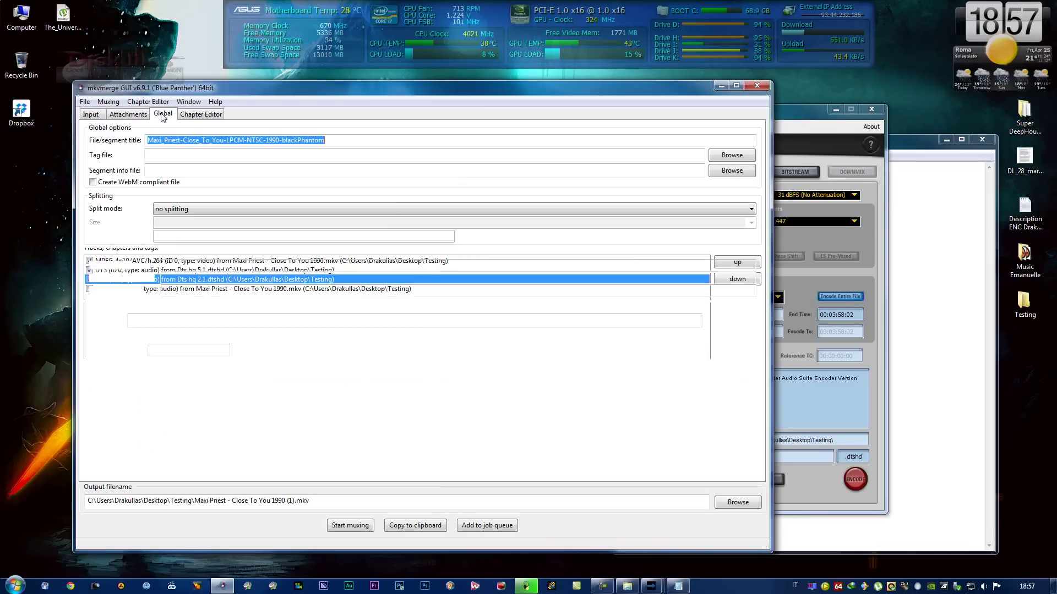
click(925, 308)
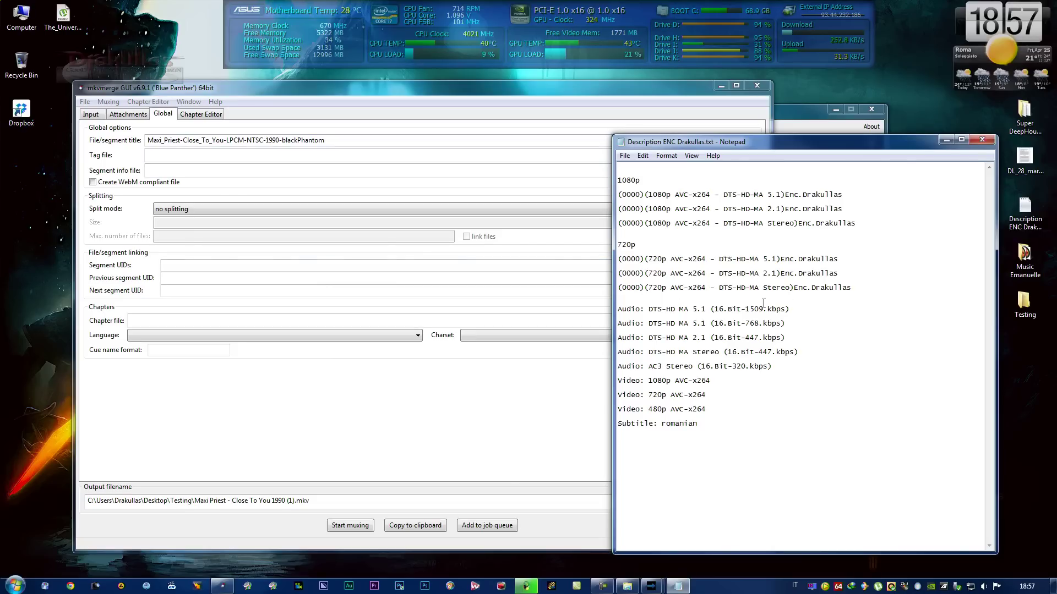
click(642, 564)
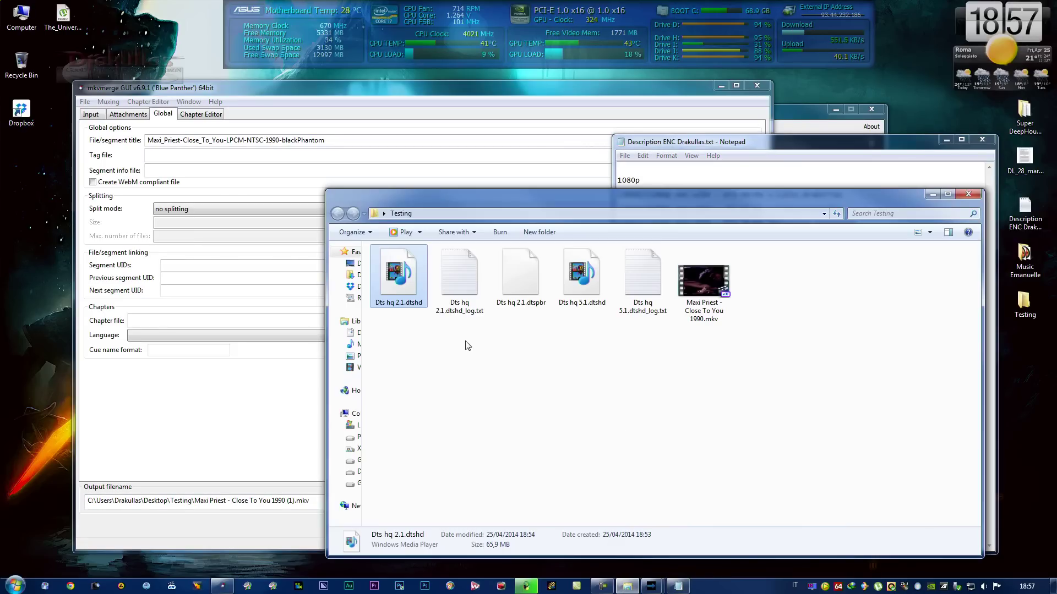
click(705, 314)
click(703, 311)
key(ctrl+c)
right_click(702, 311)
click(671, 363)
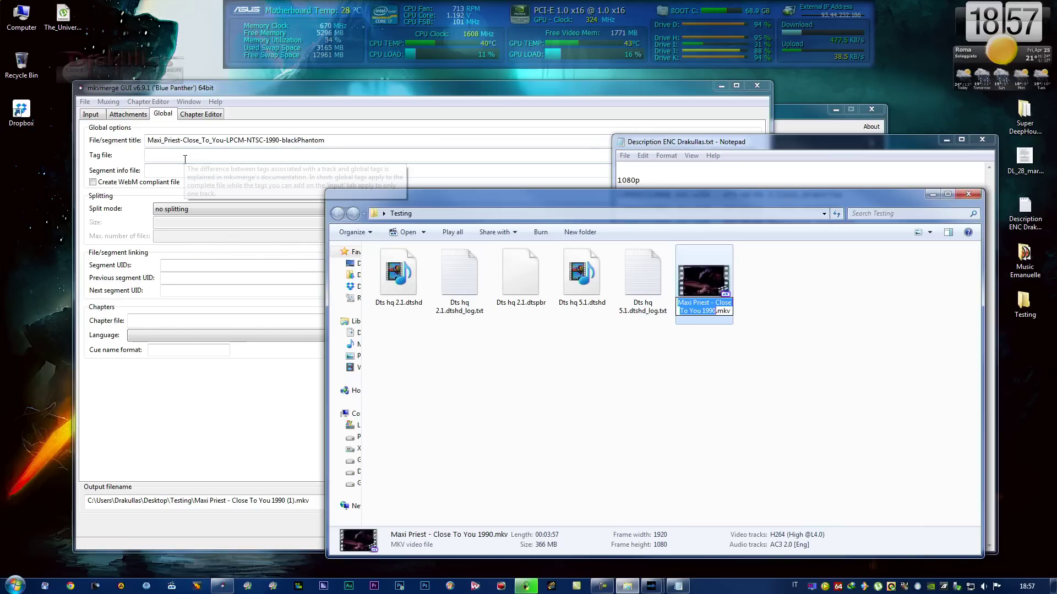
Replace the file/segment title in mkvmerge with the copied file name and remove the year, leaving Maxi Priest - Close To You
click(334, 141)
drag(334, 140, 146, 140)
right_click(168, 141)
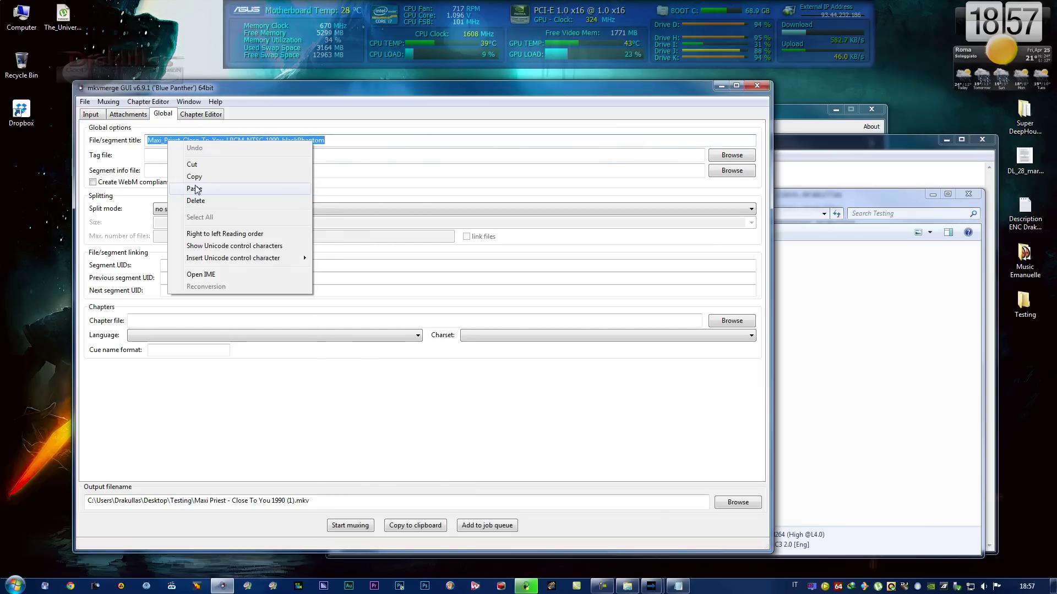
click(195, 189)
drag(225, 140, 242, 141)
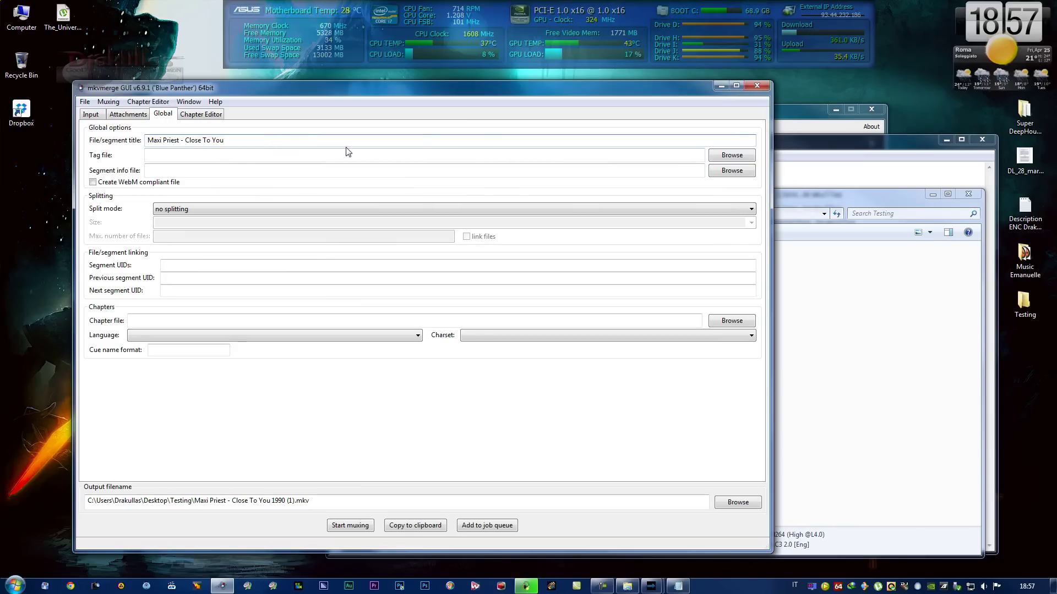
Append the 1080p AVC-x264 - DTS-HD-MA 5.1 description line from the Notepad file to the segment title and set its year to 1990
click(933, 195)
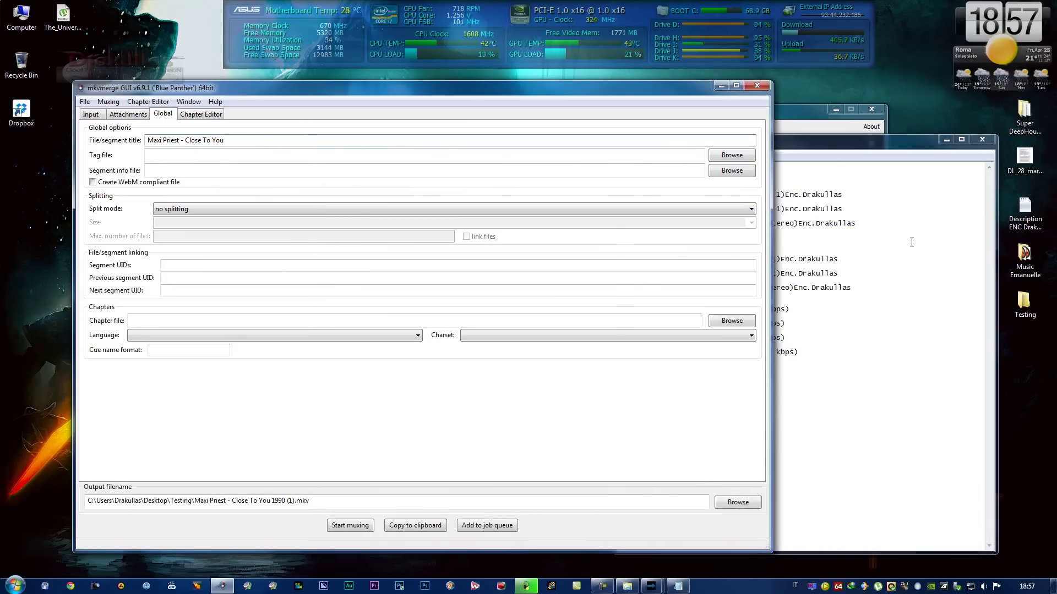
click(853, 242)
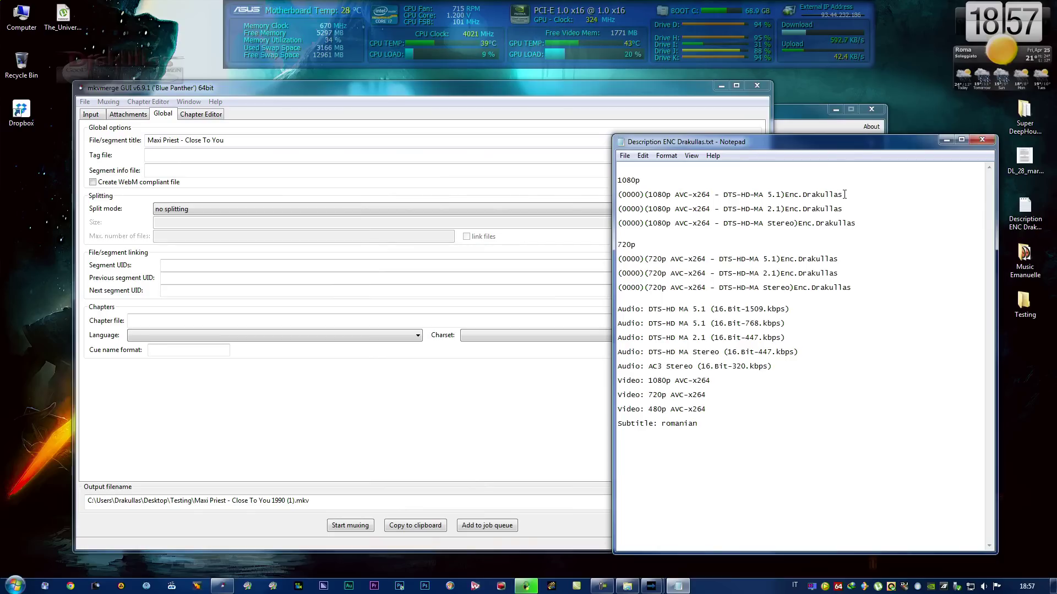
drag(843, 195, 755, 198)
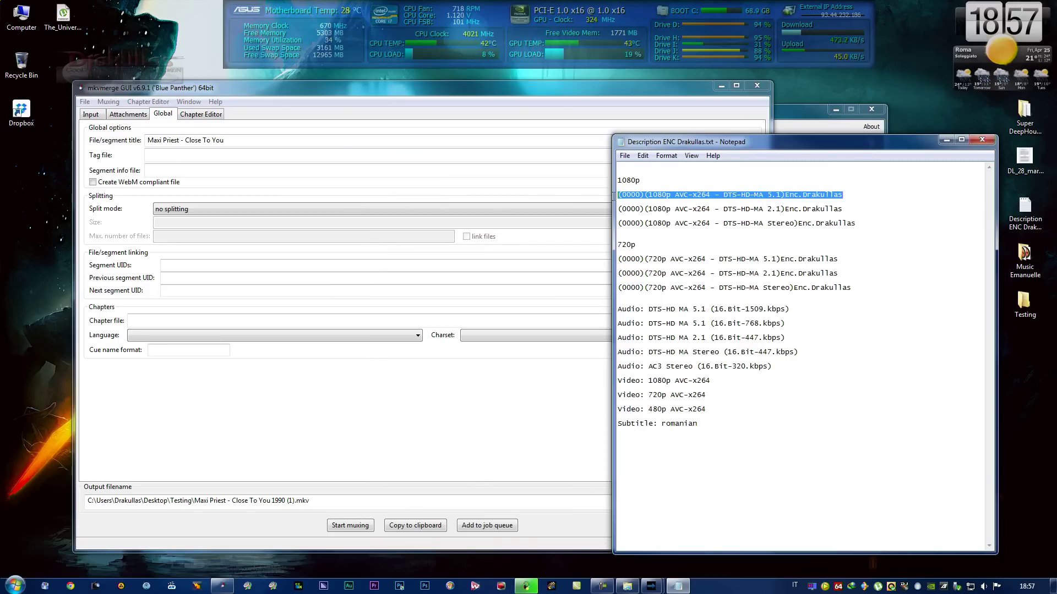
right_click(630, 193)
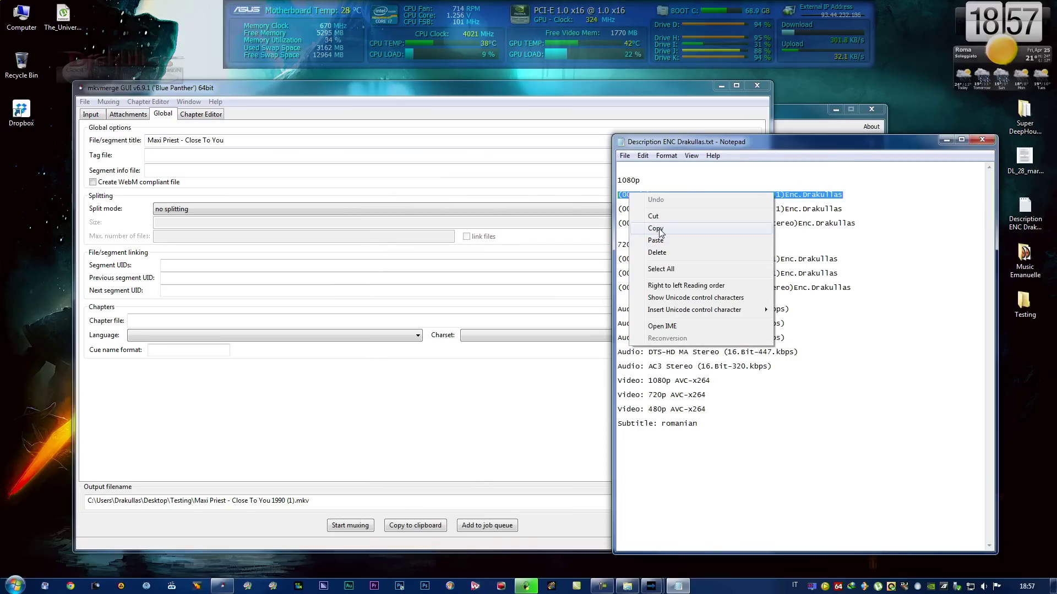
click(660, 229)
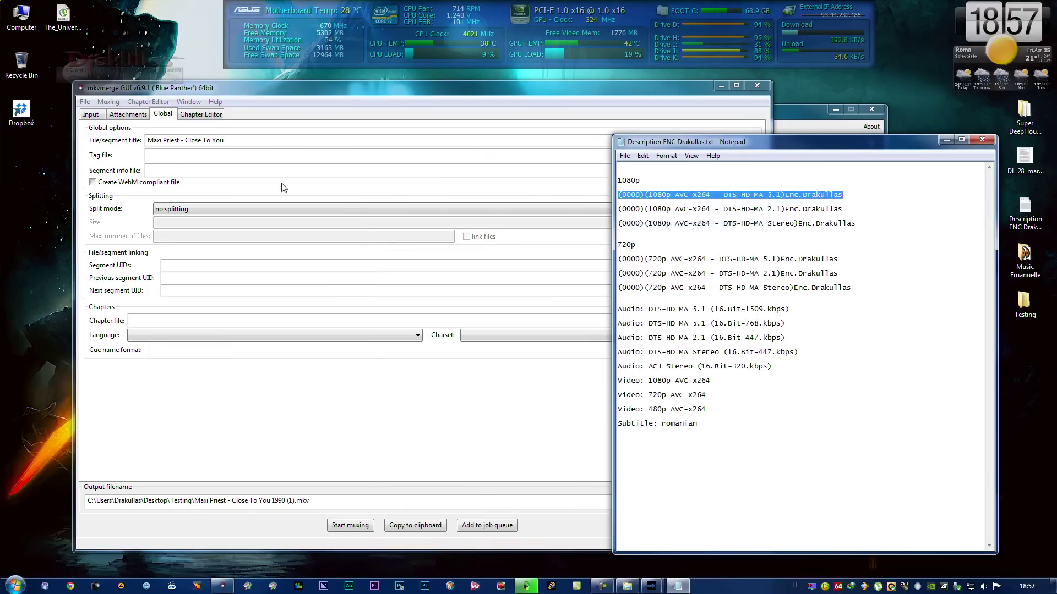
click(232, 141)
right_click(232, 141)
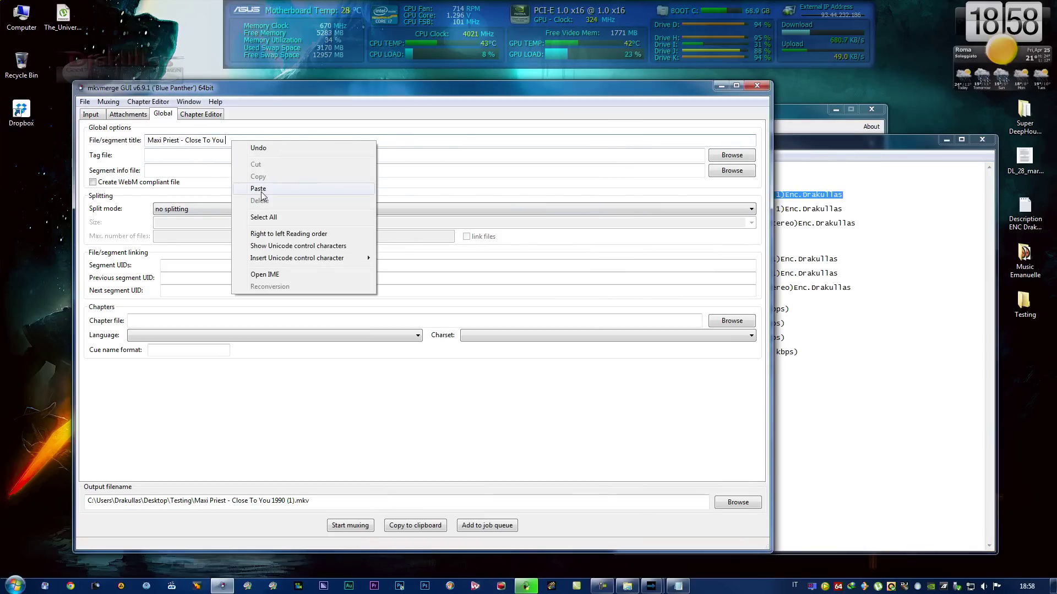
click(258, 189)
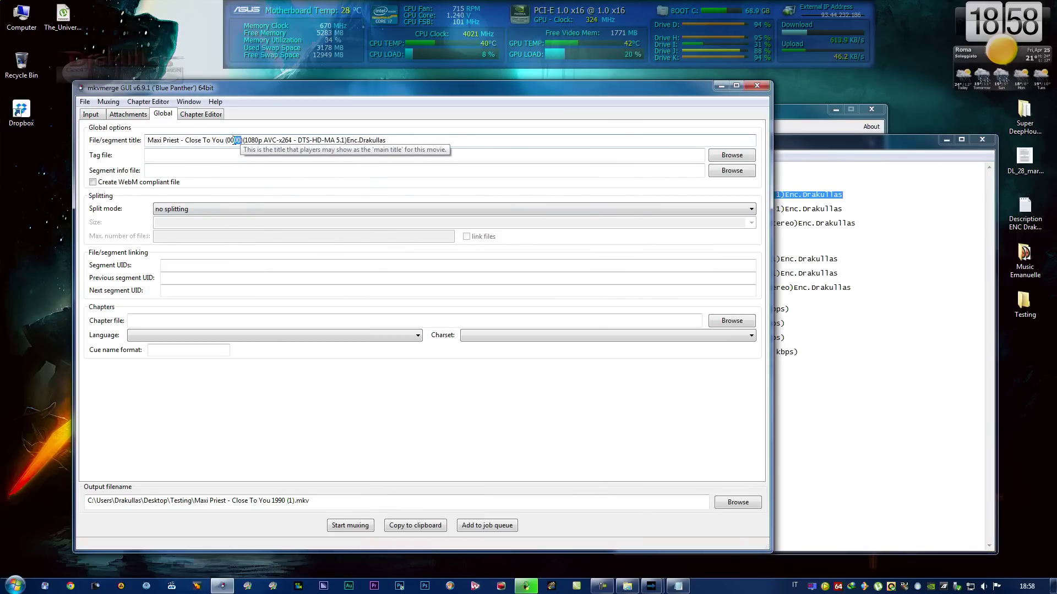
text(199)
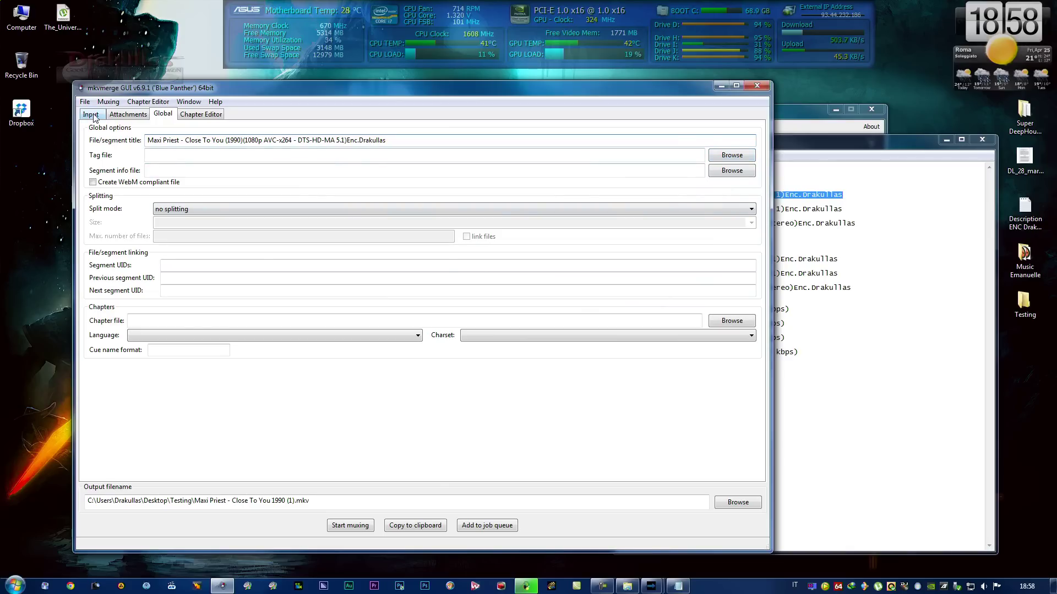
Return to mkvmerge's input tracks and check the names and flags of the video, Dts hq 5.1 and Dts hq 2.1 tracks
key(ctrl+Tab)
key(ctrl+Tab)
key(ctrl+Tab)
key(ctrl+Tab)
key(ctrl+Tab)
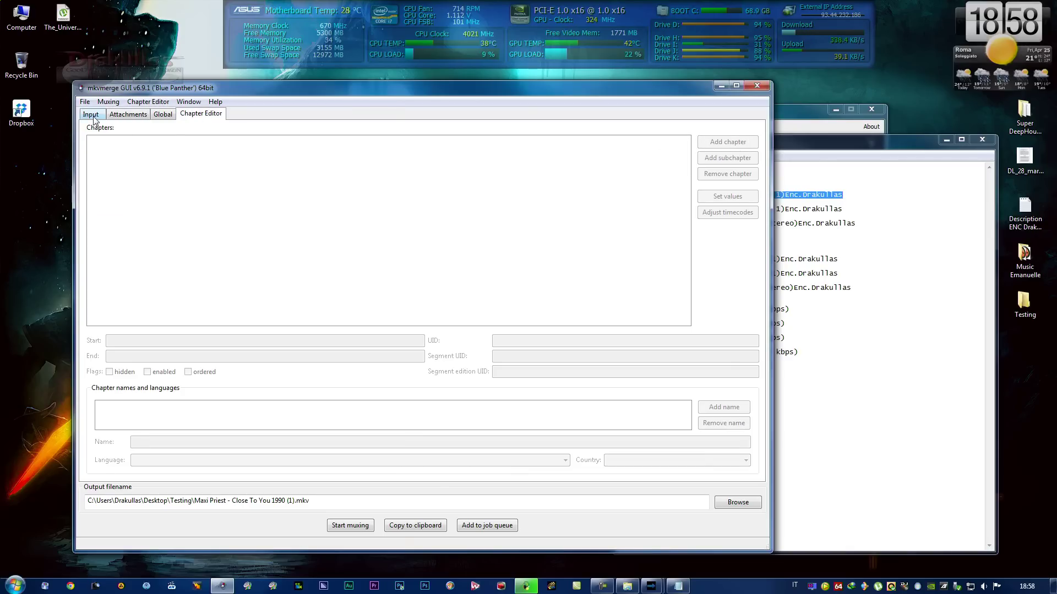
click(92, 115)
click(104, 270)
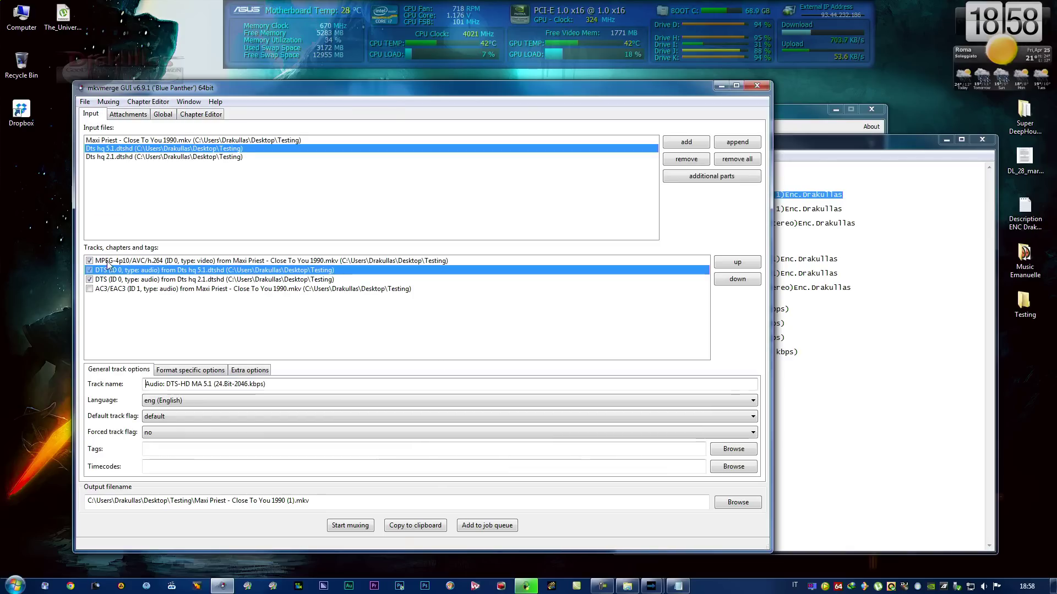
click(109, 262)
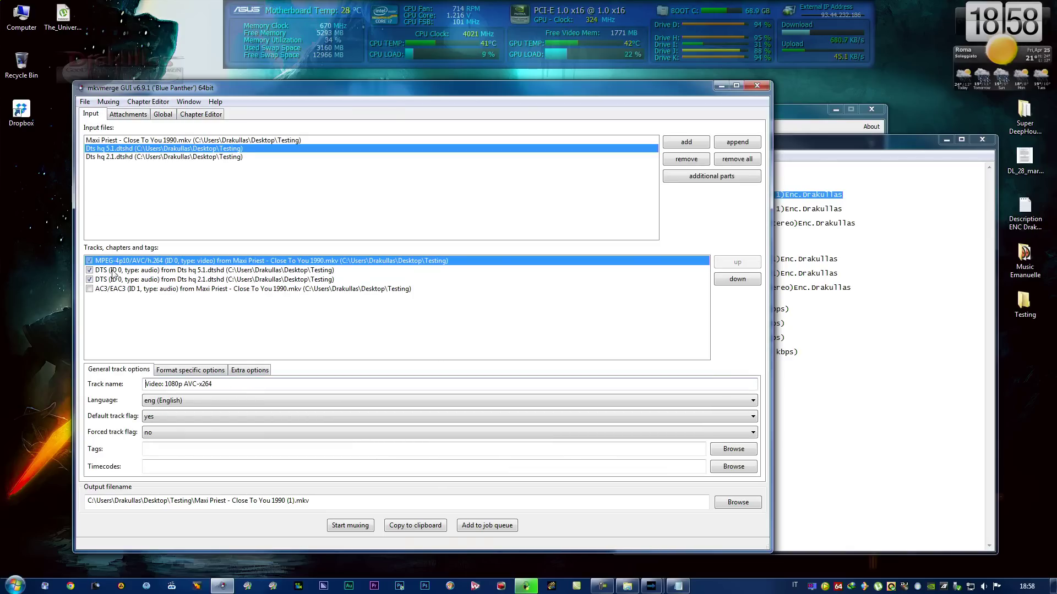
click(113, 271)
click(112, 280)
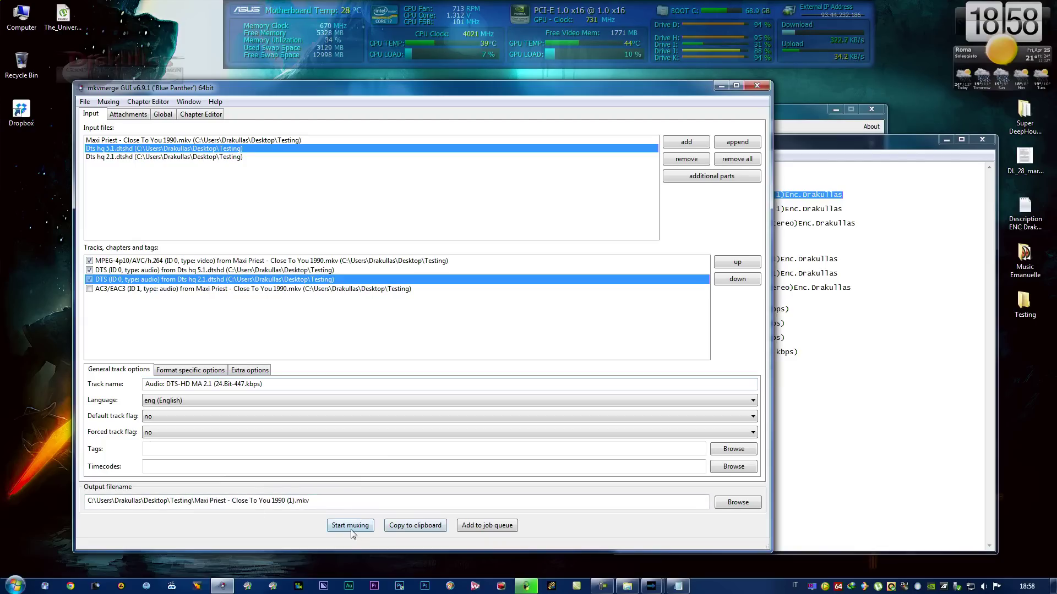
Close the Notepad description file and minimize the DTS-HD encoder
click(930, 287)
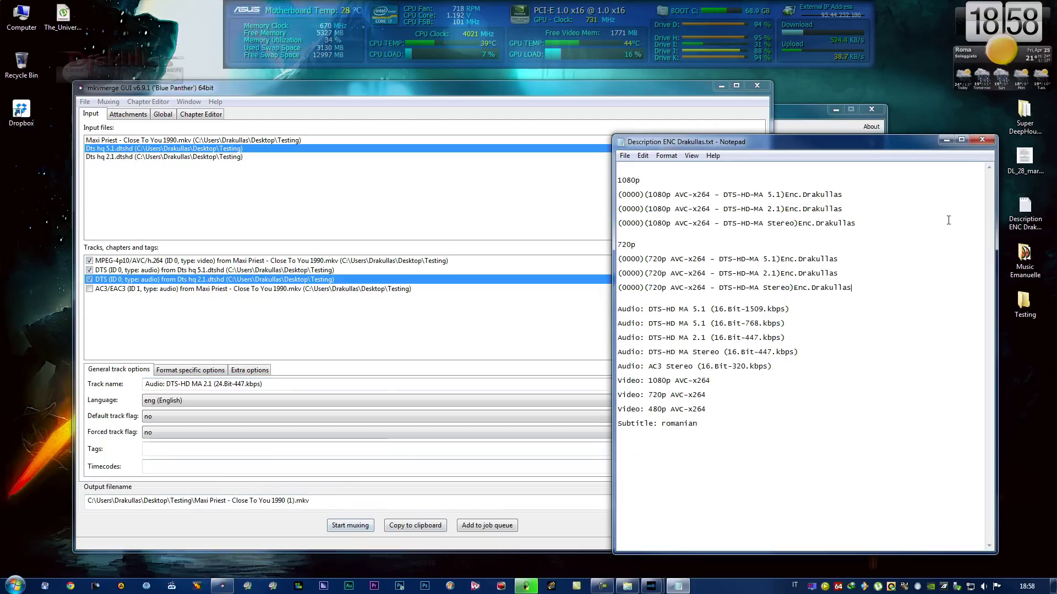
click(980, 142)
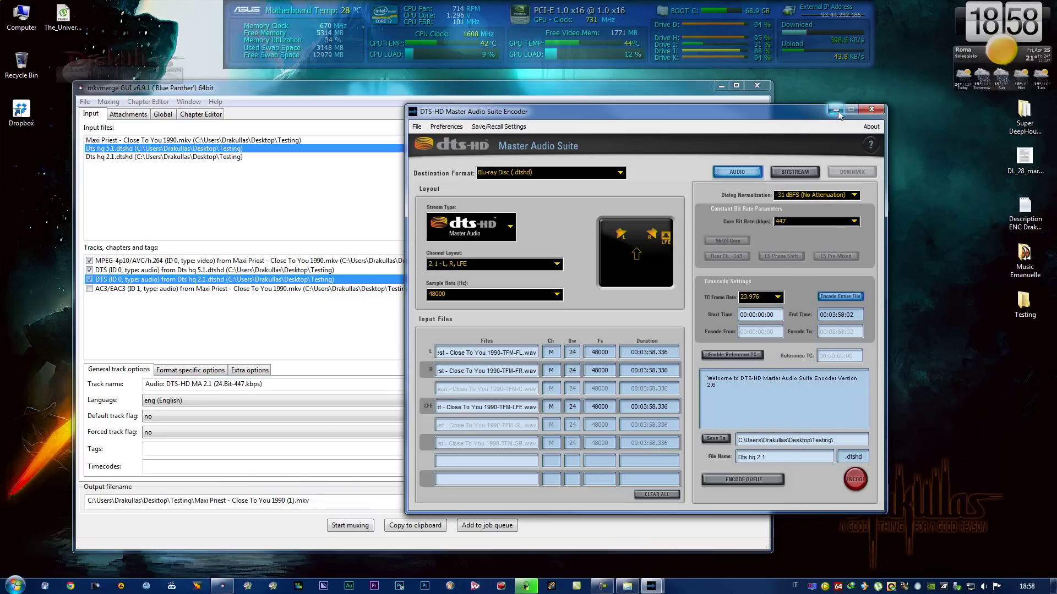
click(835, 111)
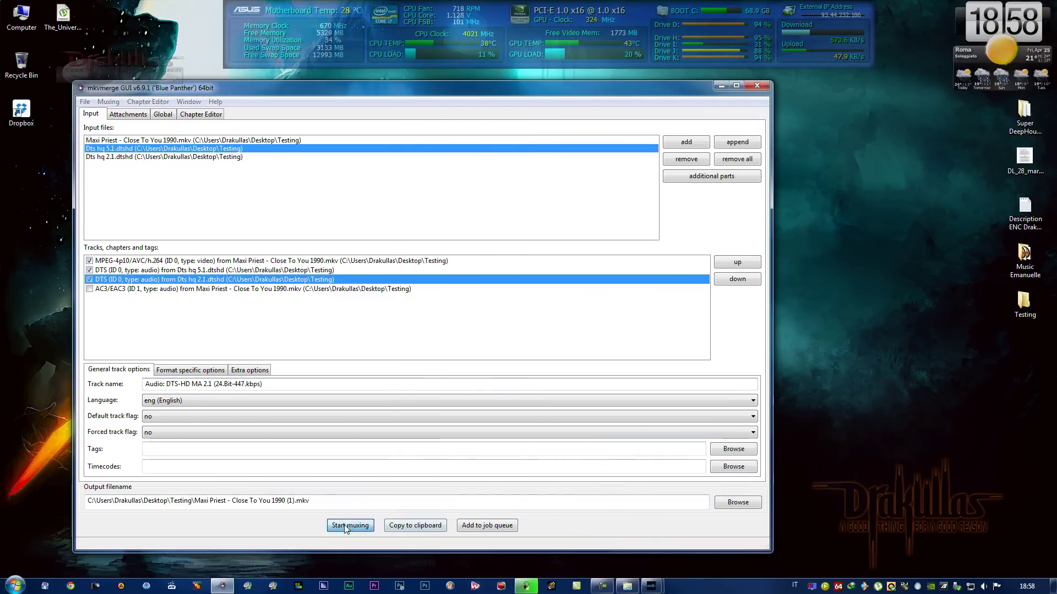
Mux the enabled tracks into Maxi Priest - Close To You 1990 (1).mkv, dismiss the report and minimize mkvmerge
click(347, 526)
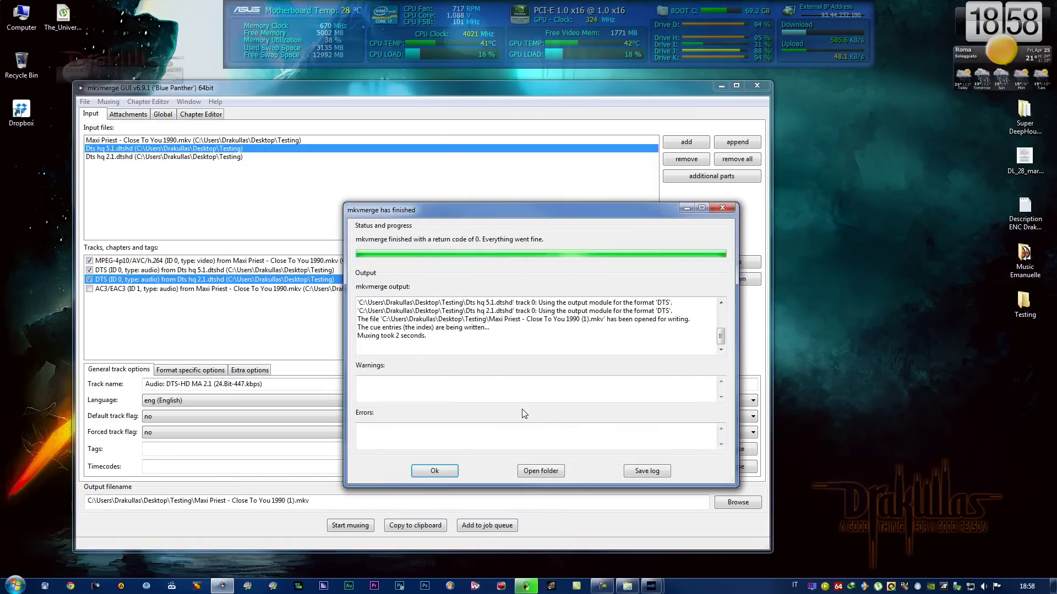
click(434, 471)
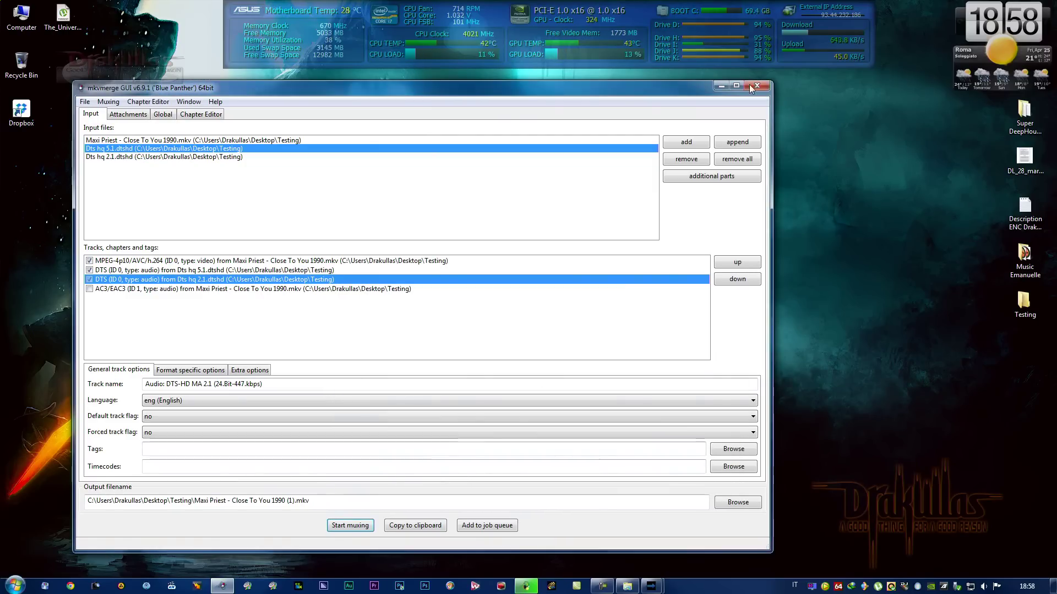
click(720, 85)
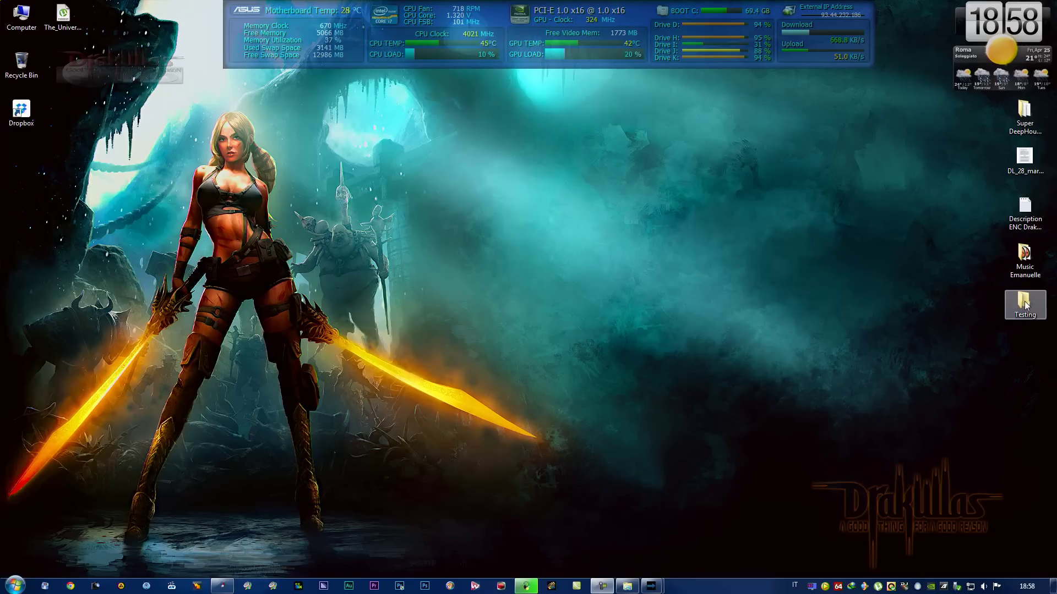
Open the Testing folder and view Maxi Priest - Close To You 1990 (1).mkv in MediaInfo
double_click(1024, 303)
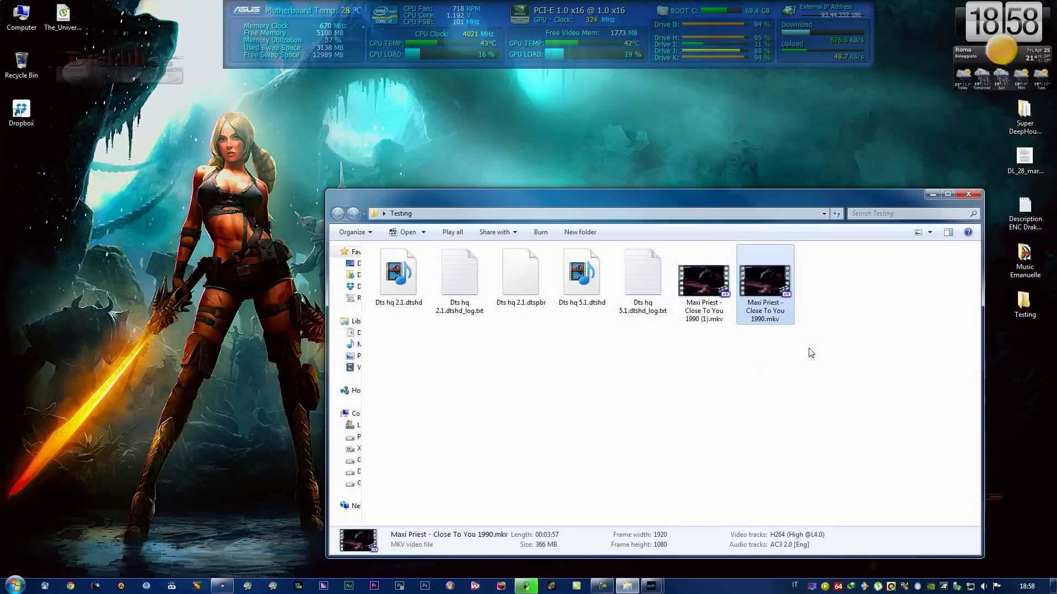
click(705, 280)
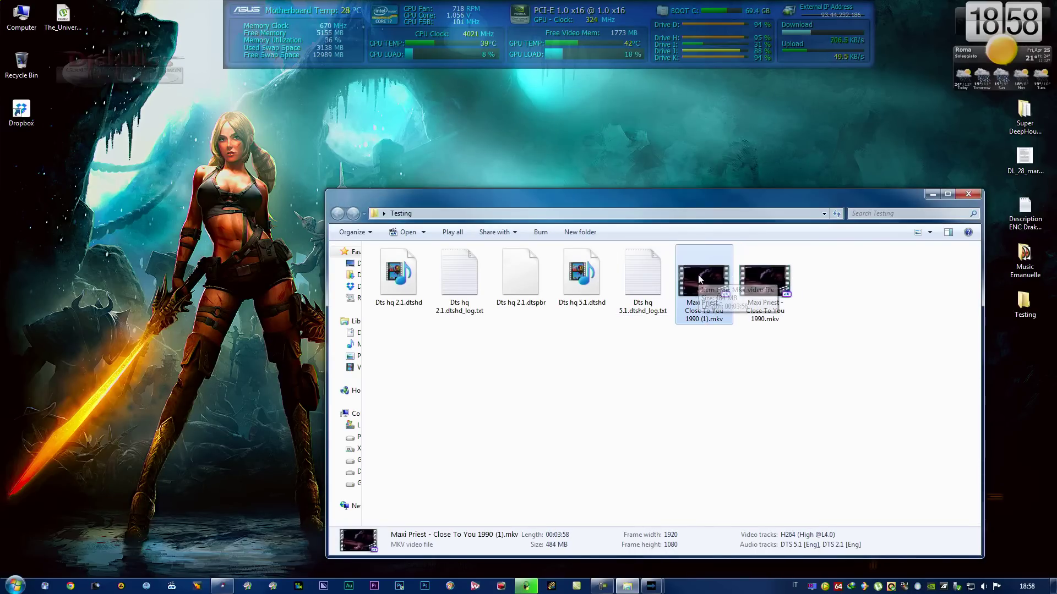
right_click(698, 278)
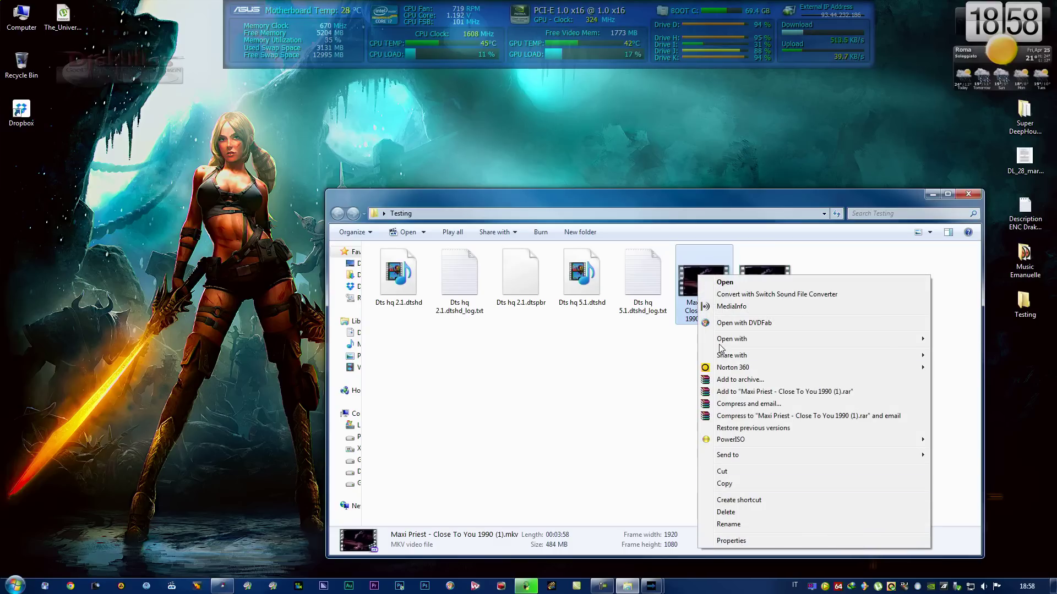
click(718, 308)
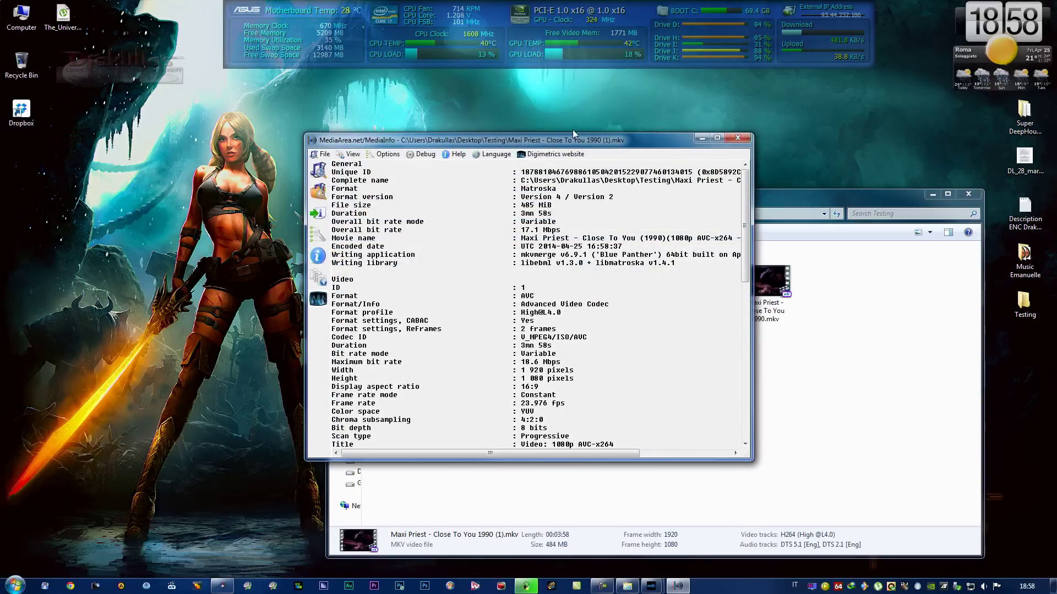
Enlarge the MediaInfo window and examine the format, profile and bit rate details of the muxed audio tracks
drag(573, 132, 580, 72)
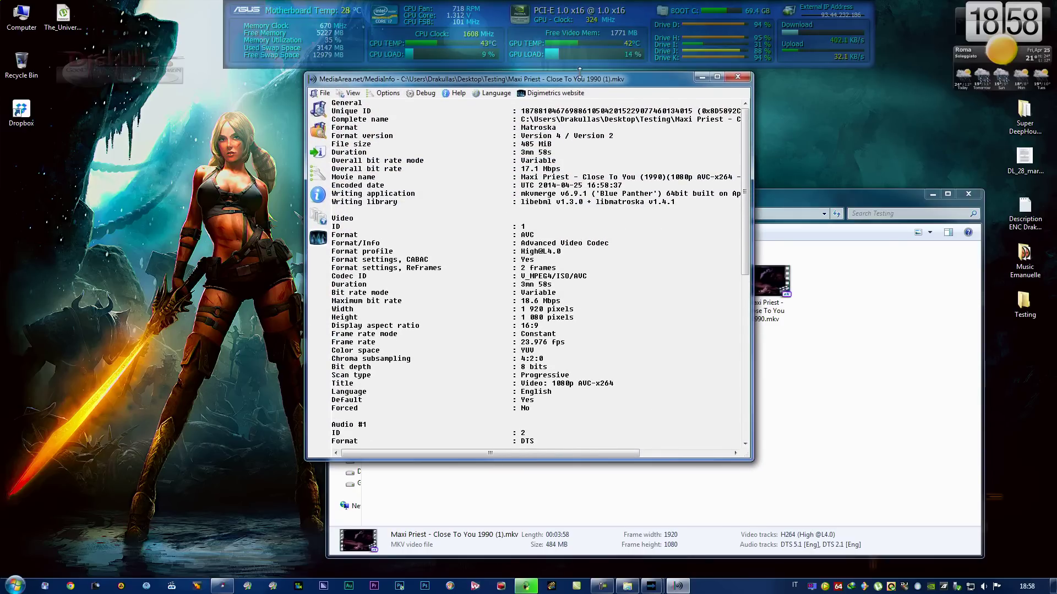
drag(545, 459, 548, 562)
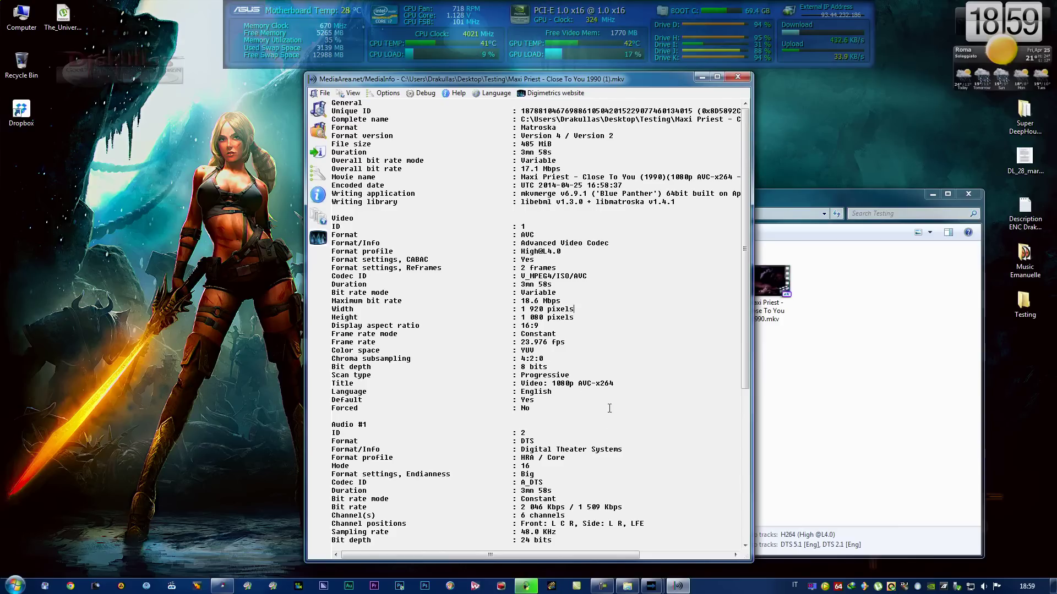
drag(527, 442, 558, 458)
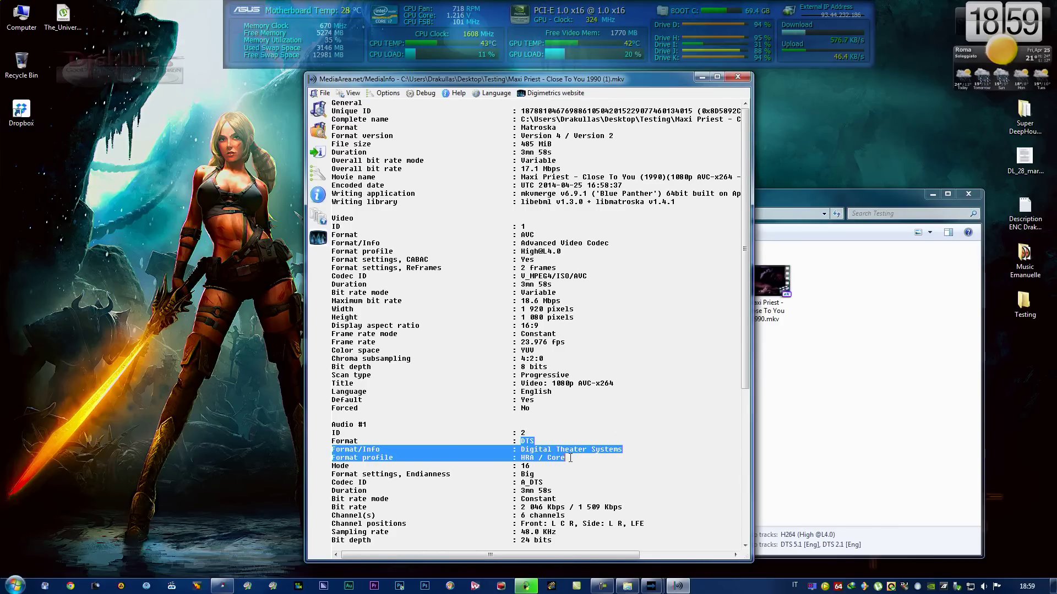
scroll(677, 432, down, 5)
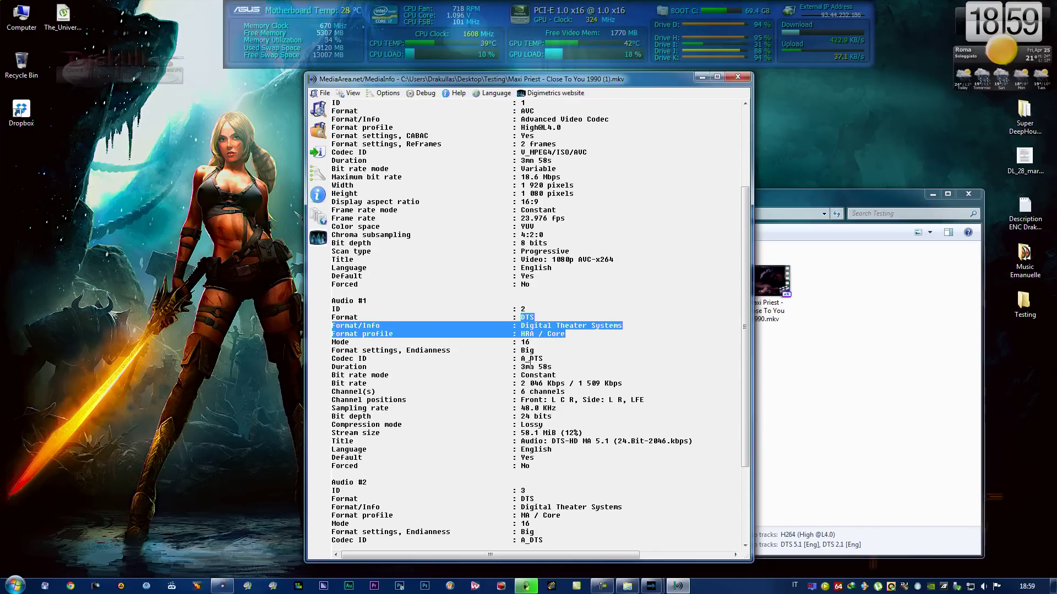
Review the bit rate, channel, bit depth and title entries of Audio #1 and Audio #2, and close MediaInfo
drag(518, 365, 567, 375)
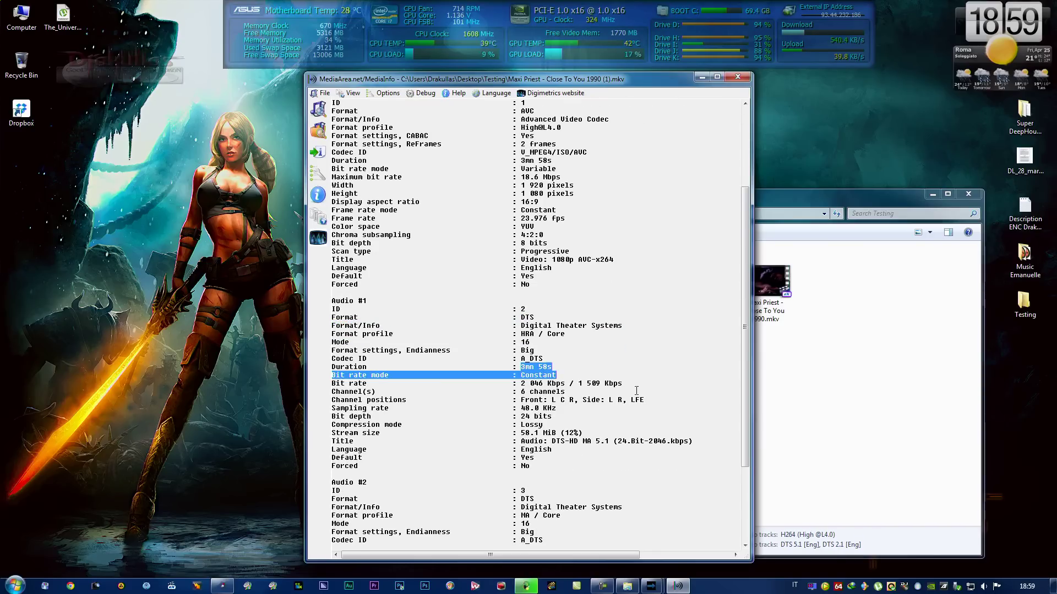
click(550, 385)
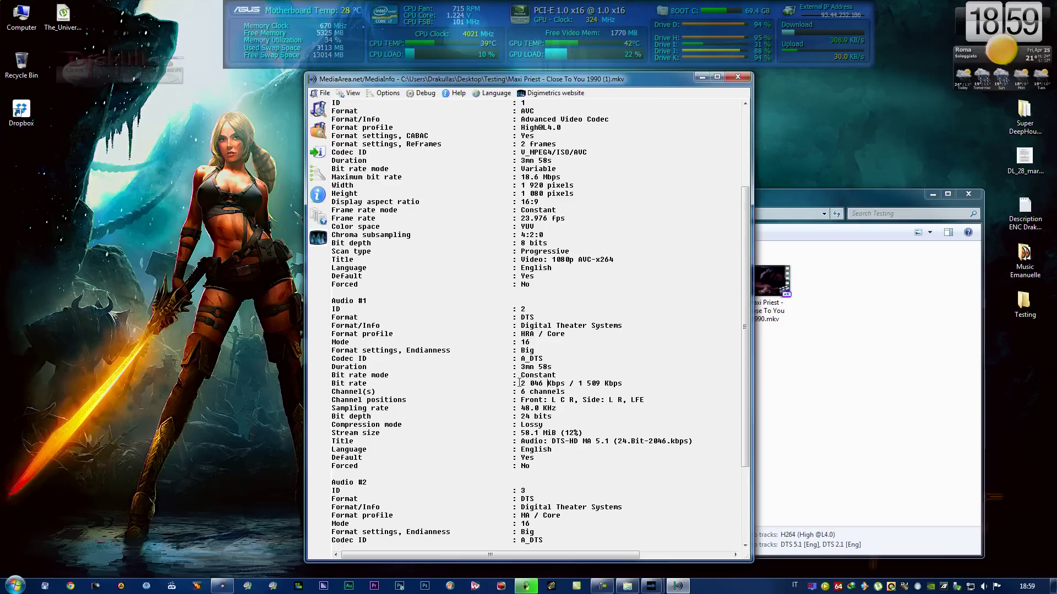
drag(567, 382, 650, 451)
scroll(655, 483, down, 5)
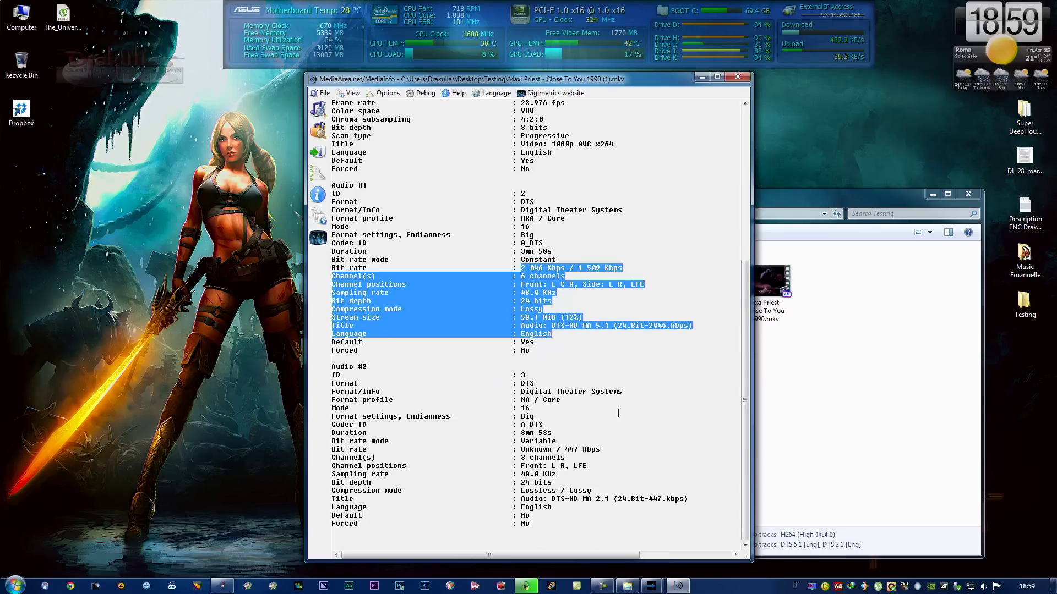
drag(521, 384, 635, 483)
click(634, 475)
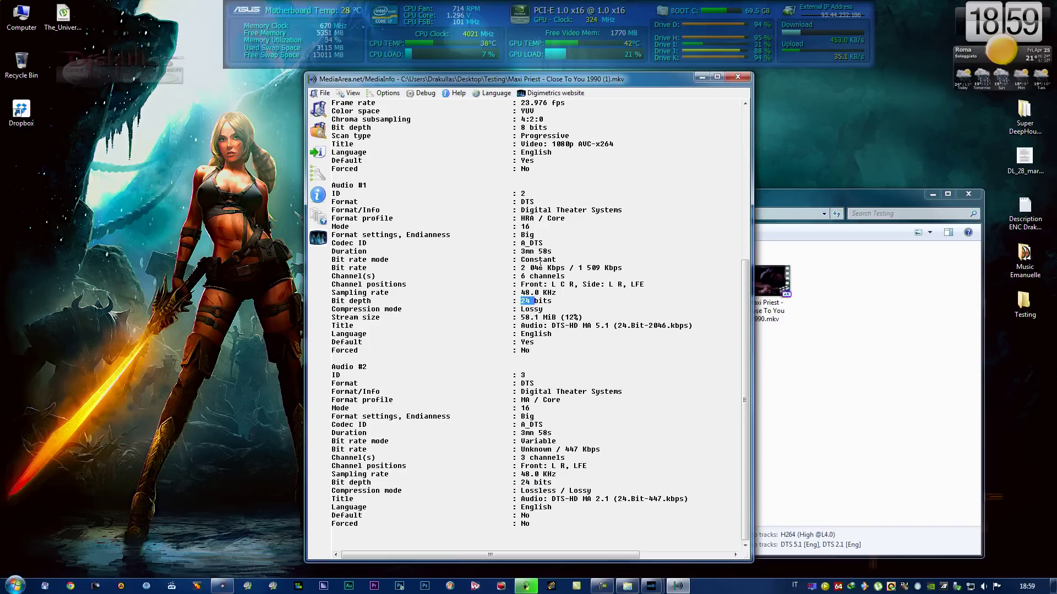
click(738, 79)
Play Maxi Priest - Close To You 1990 (1).mkv in Splash, move the player aside and check the first audio track's stream information
right_click(702, 283)
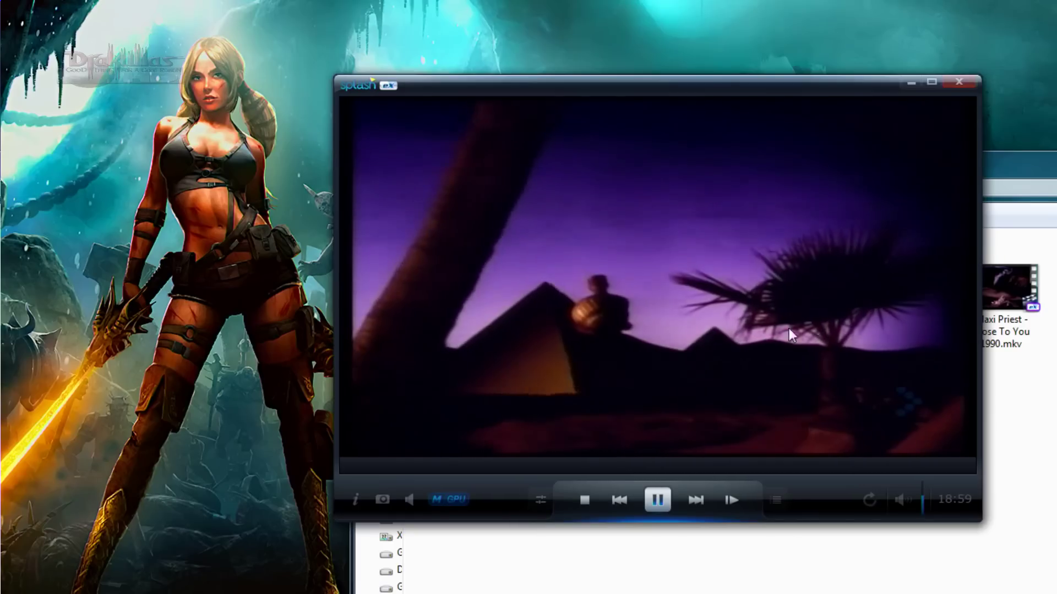
drag(647, 329, 431, 301)
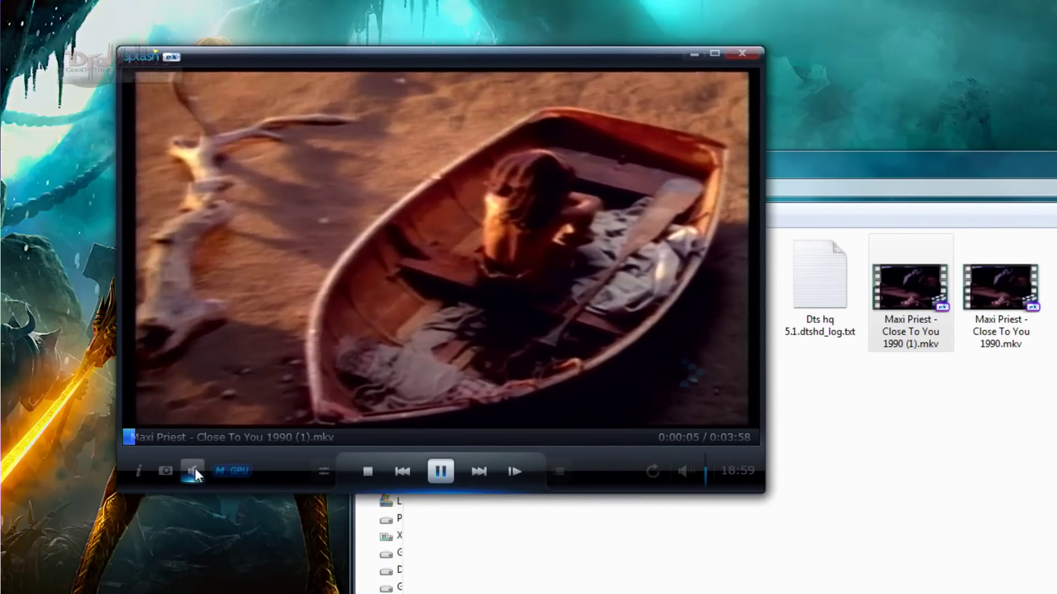
click(195, 468)
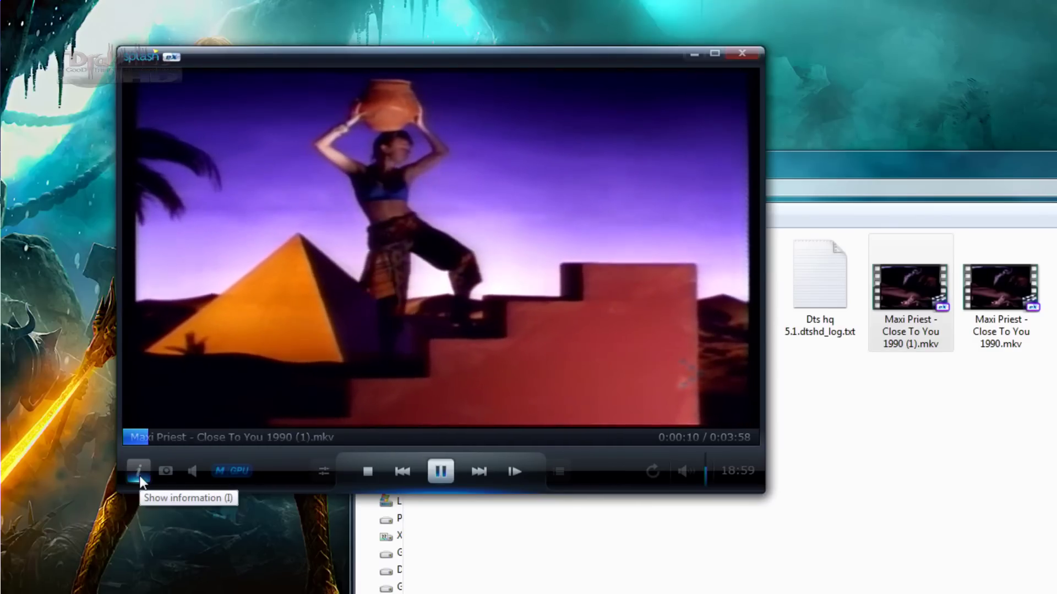
click(138, 473)
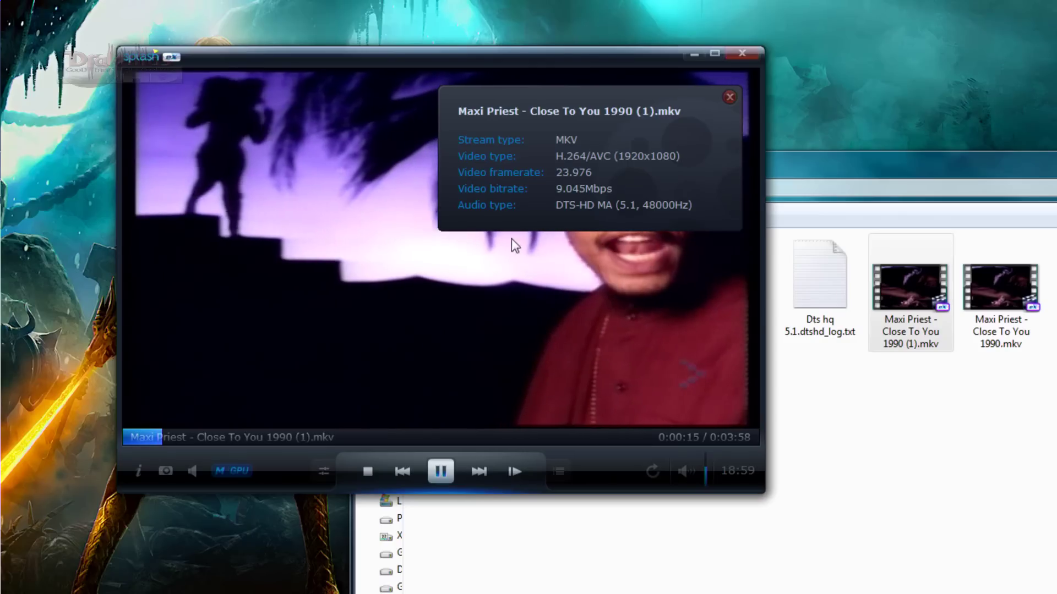
click(729, 98)
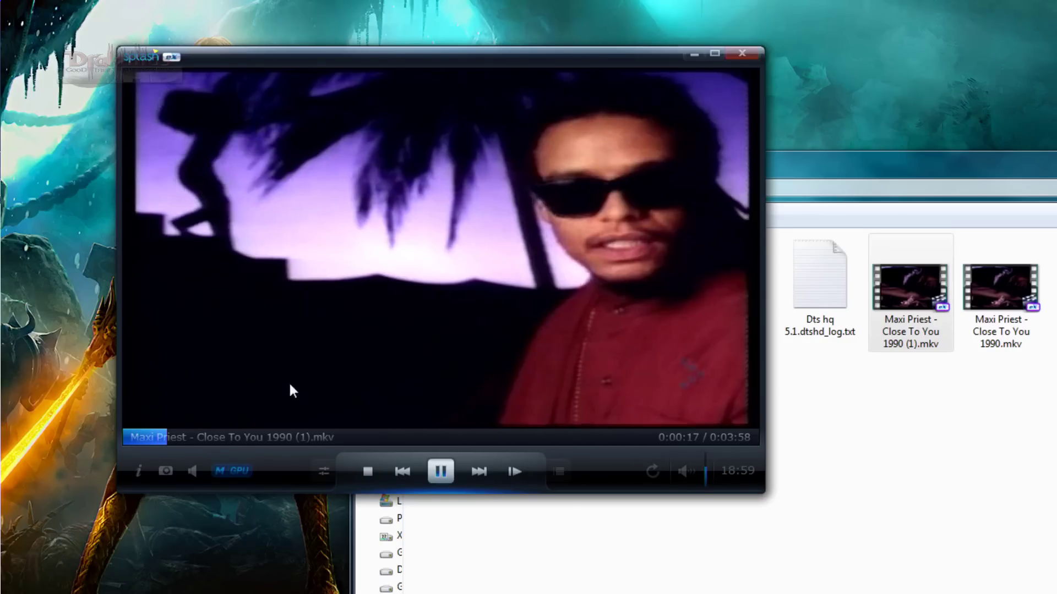
Switch playback to Audio 02 (eng), check its audio type in the stream information and dismiss the overlay
click(193, 473)
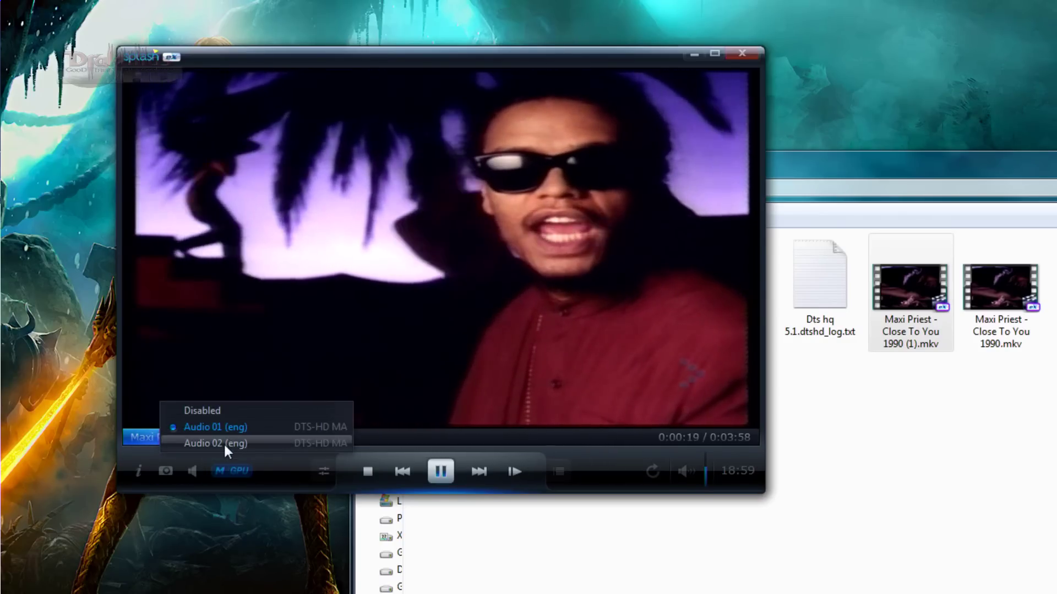
click(225, 444)
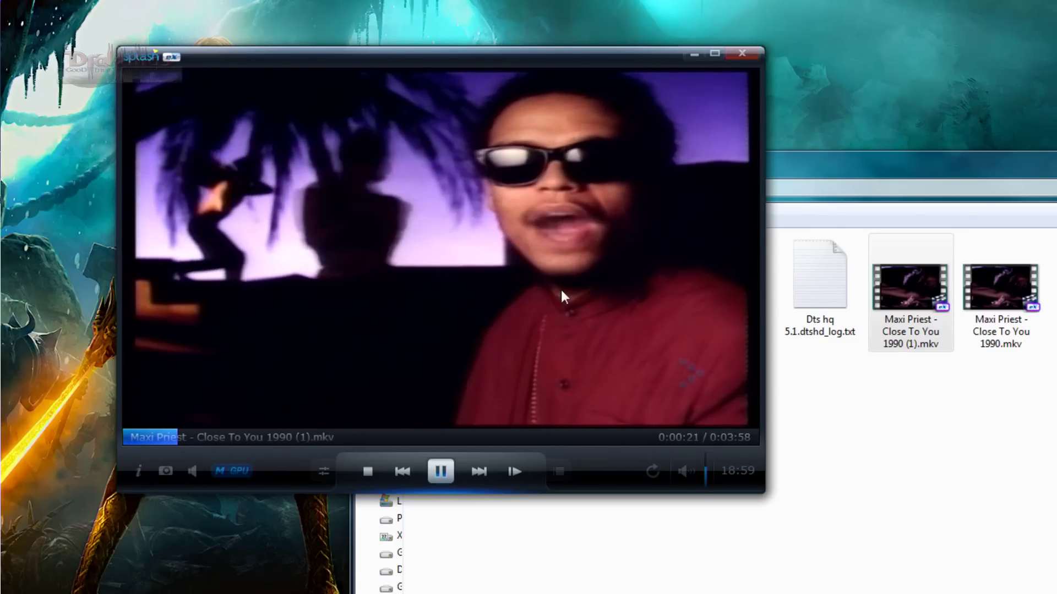
click(138, 473)
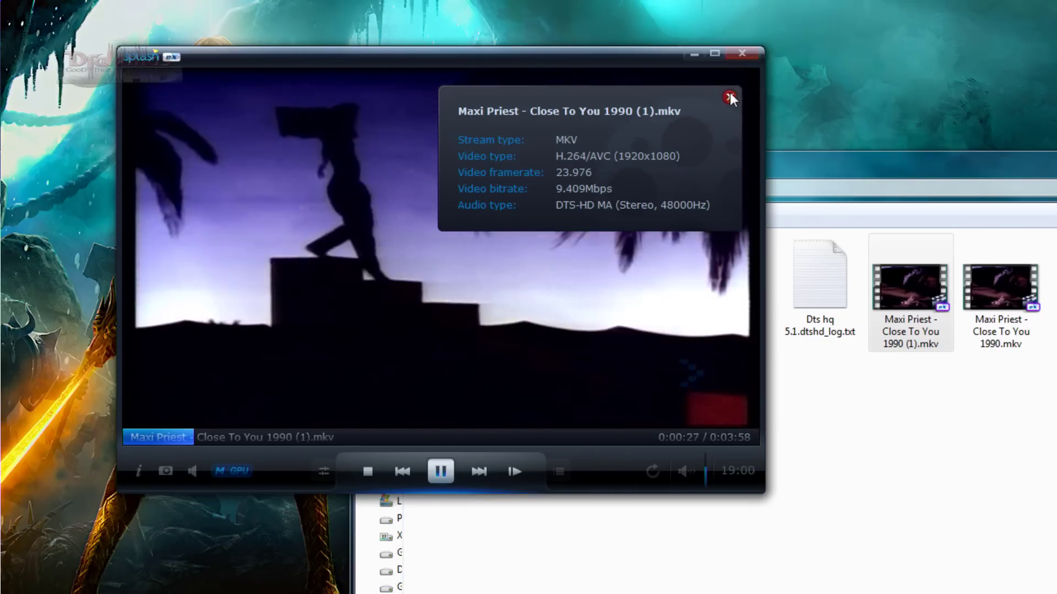
click(729, 97)
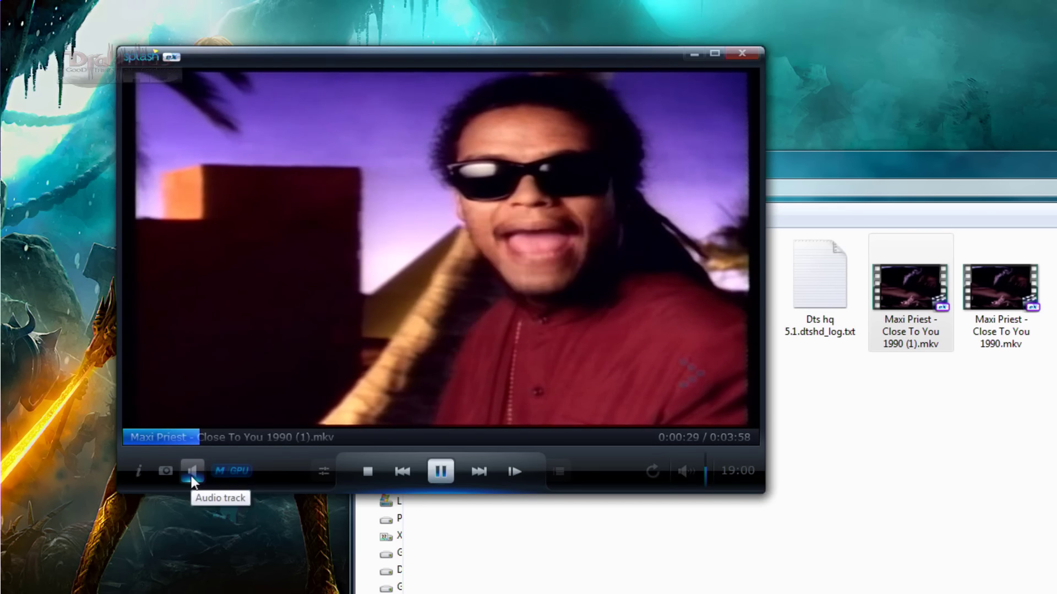
Switch playback back to Audio 01 (eng) and close the video player
click(192, 475)
click(236, 423)
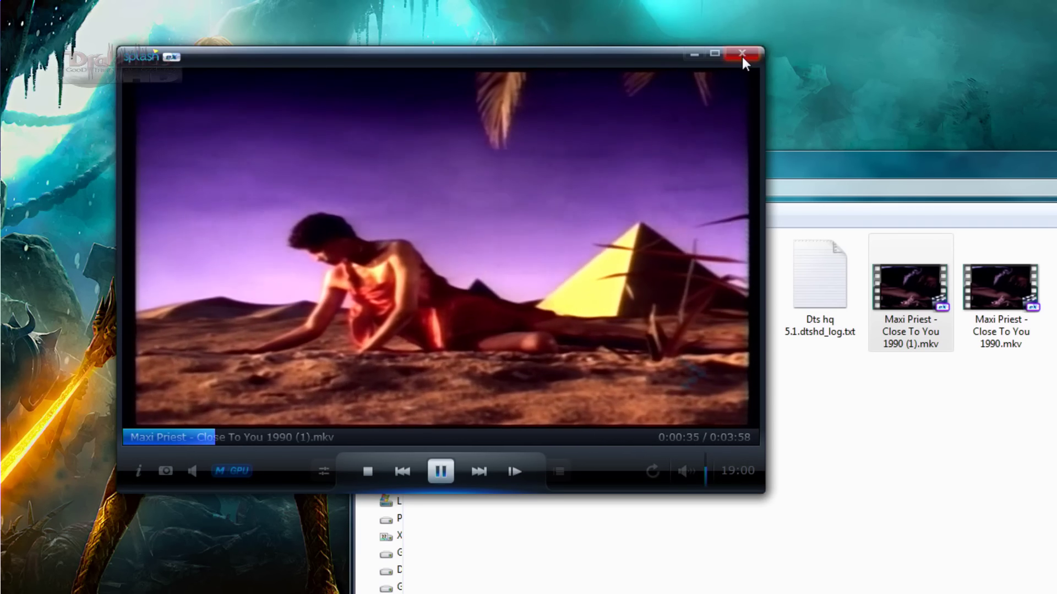
click(742, 54)
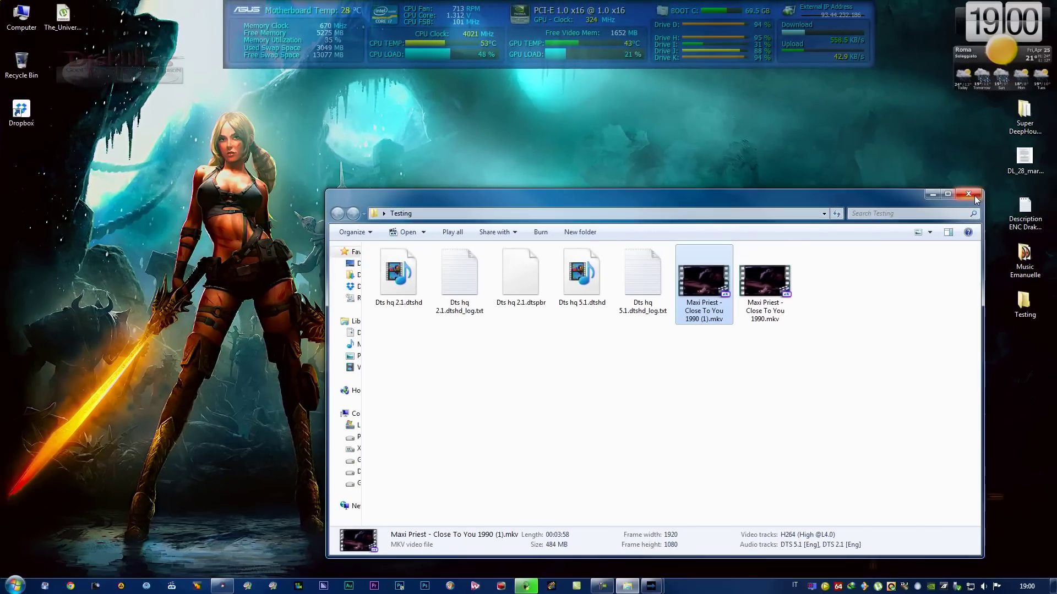
Close the Testing folder and refresh the desktop
click(972, 195)
right_click(404, 166)
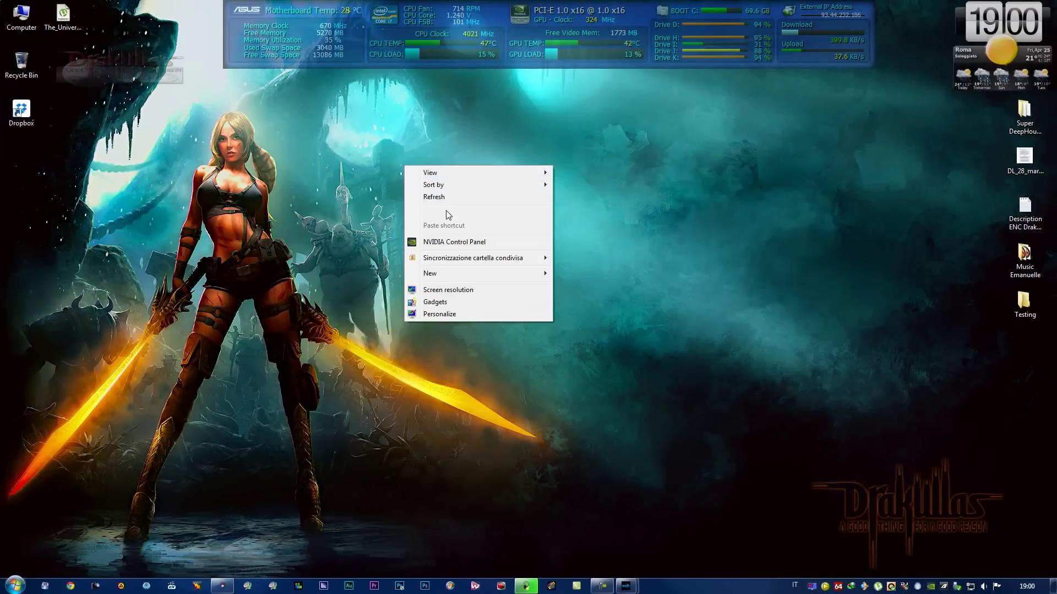
click(440, 197)
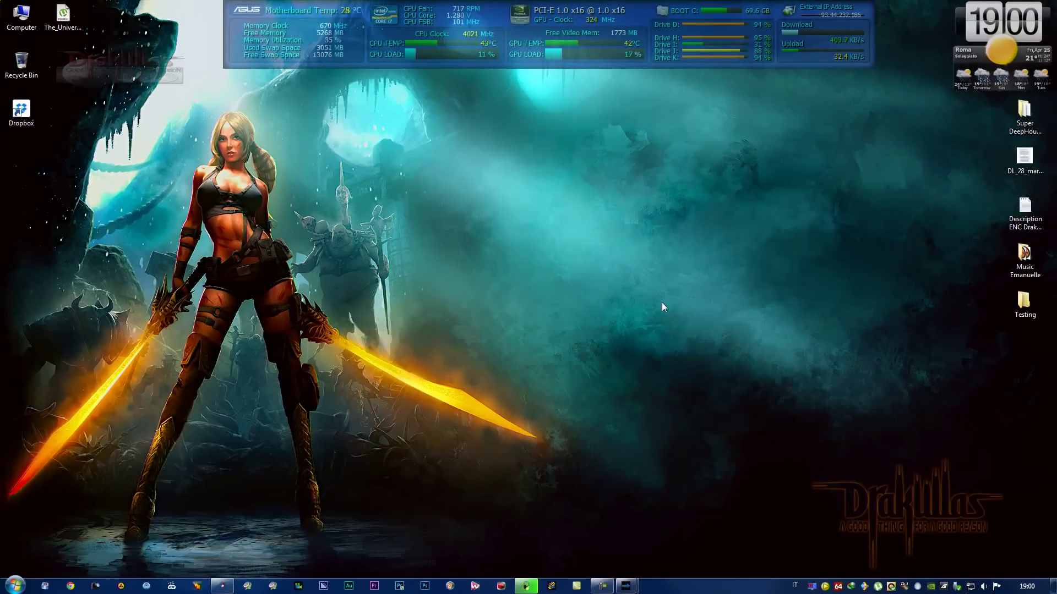